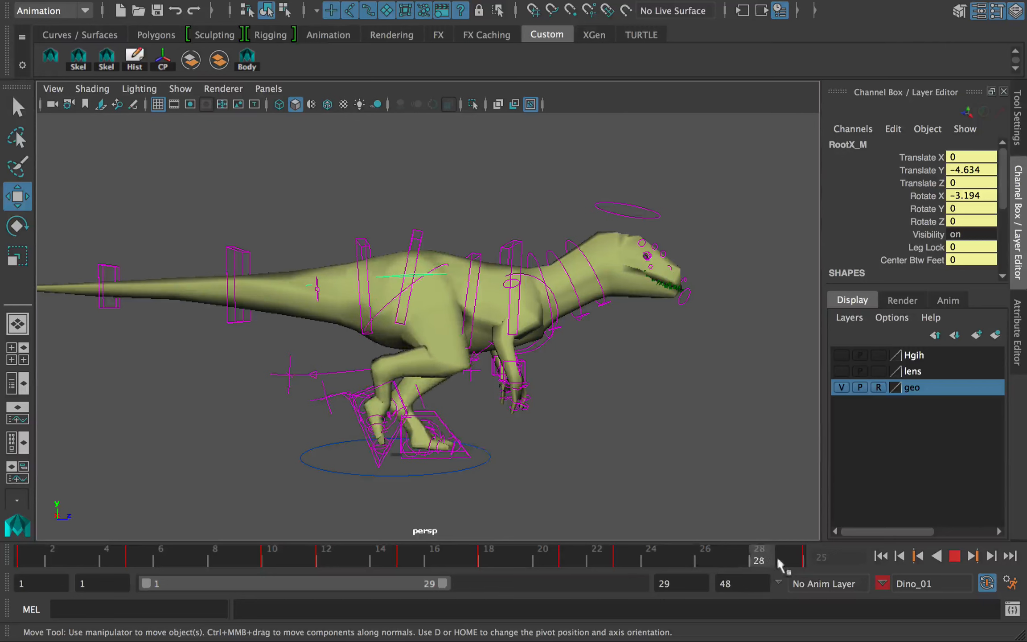
# - Reposition the right foot's IK control at frame 26 to Translate Y 53.66 and Translate Z -51.571, and key it
pyautogui.moveTo(464, 557); pyautogui.dragTo(434, 557)
pyautogui.moveTo(597, 557); pyautogui.dragTo(623, 557)
pyautogui.click(376, 428)
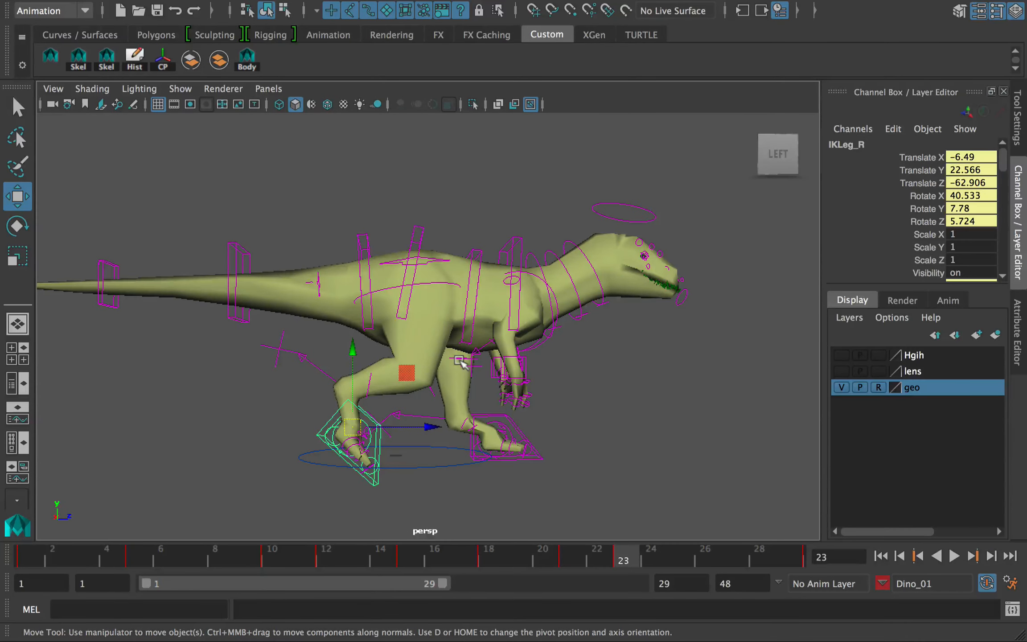
pyautogui.moveTo(635, 560); pyautogui.dragTo(704, 557)
pyautogui.moveTo(421, 357); pyautogui.dragTo(435, 356)
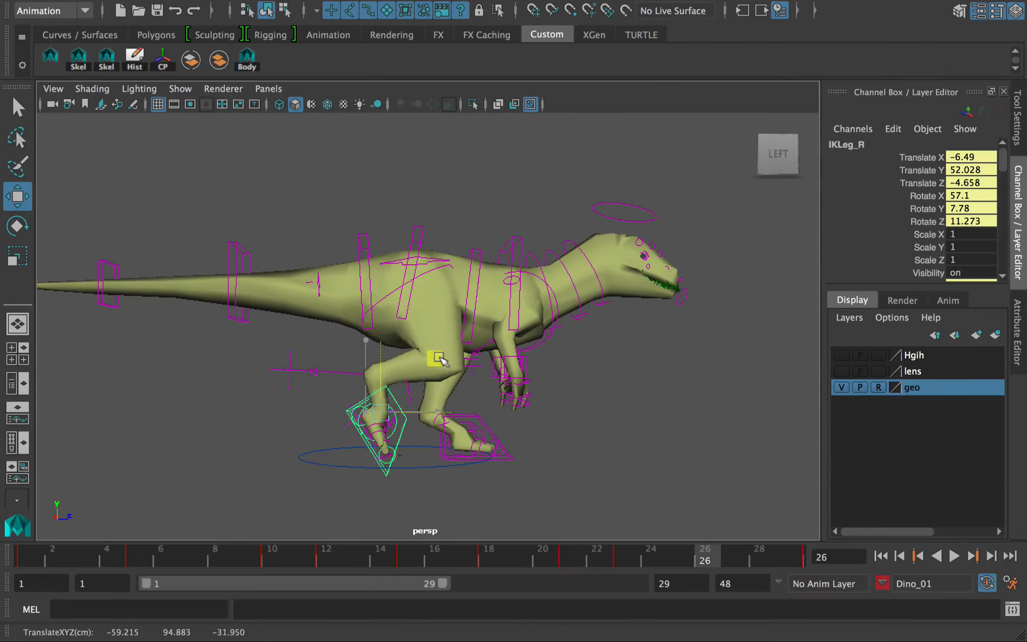
pyautogui.press('s')
# - Play and scrub the walk cycle around frame 26 to check the right foot's motion
pyautogui.click(555, 559)
pyautogui.hotkey('alt', 'v')
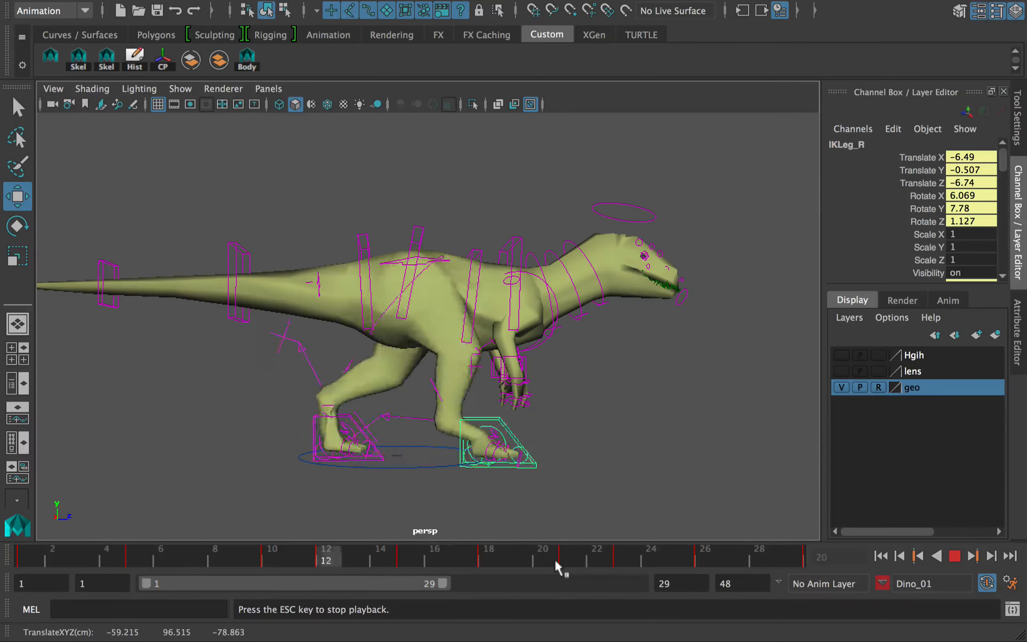
pyautogui.press('Escape')
pyautogui.moveTo(650, 562); pyautogui.dragTo(712, 559)
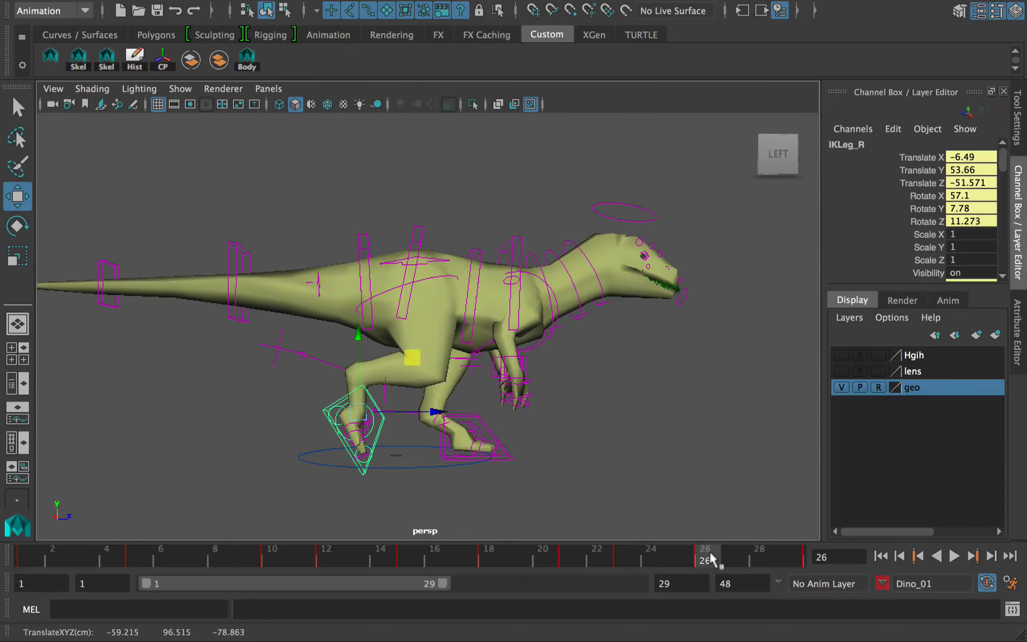
pyautogui.hotkey('alt', 'v')
# - Extend the playback range to frame 30 and move the right foot control there to Translate Y 82.836, Translate Z 32.751
pyautogui.moveTo(443, 583); pyautogui.dragTo(453, 583)
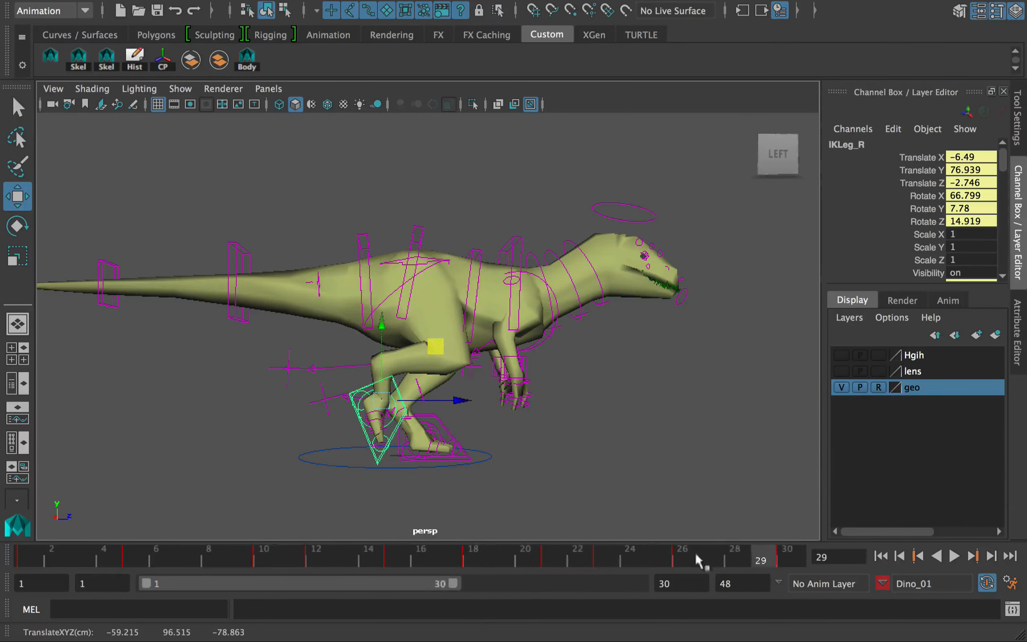
pyautogui.press('Escape')
pyautogui.moveTo(439, 345); pyautogui.dragTo(454, 345)
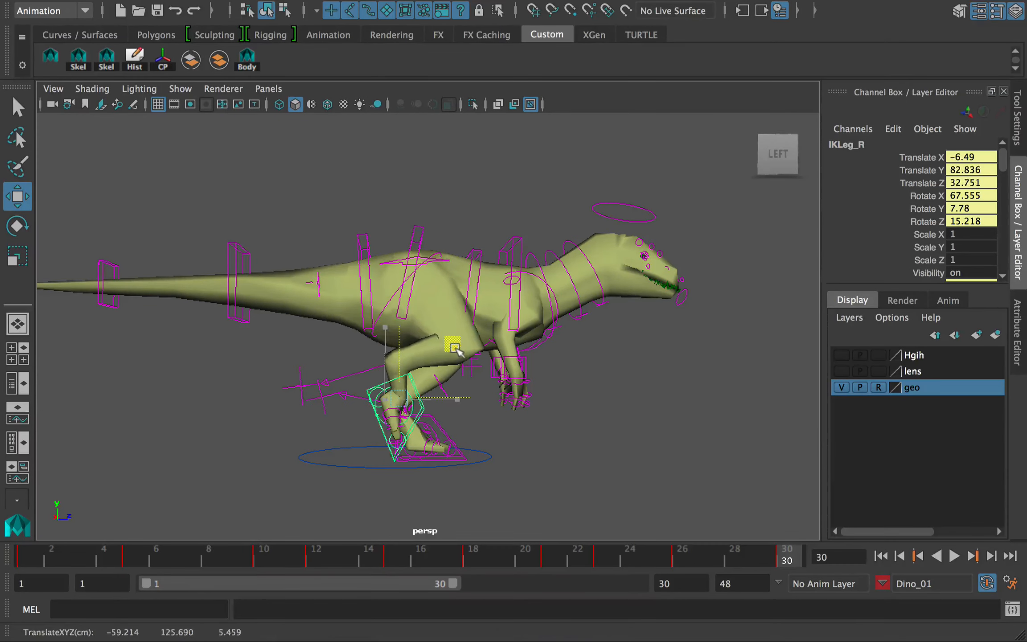
pyautogui.keyDown('alt'); pyautogui.moveTo(479, 381); pyautogui.dragTo(439, 383); pyautogui.keyUp('alt')
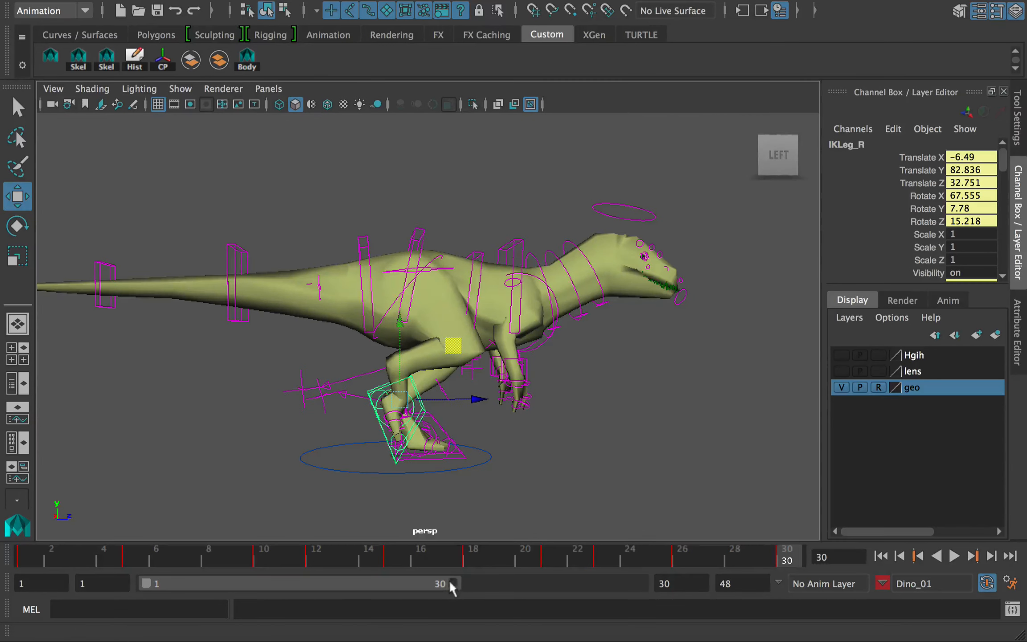
# - Limit the playback range to frames 1–29 and play back the walk cycle
pyautogui.moveTo(449, 582); pyautogui.dragTo(440, 582)
pyautogui.hotkey('alt', 'v')
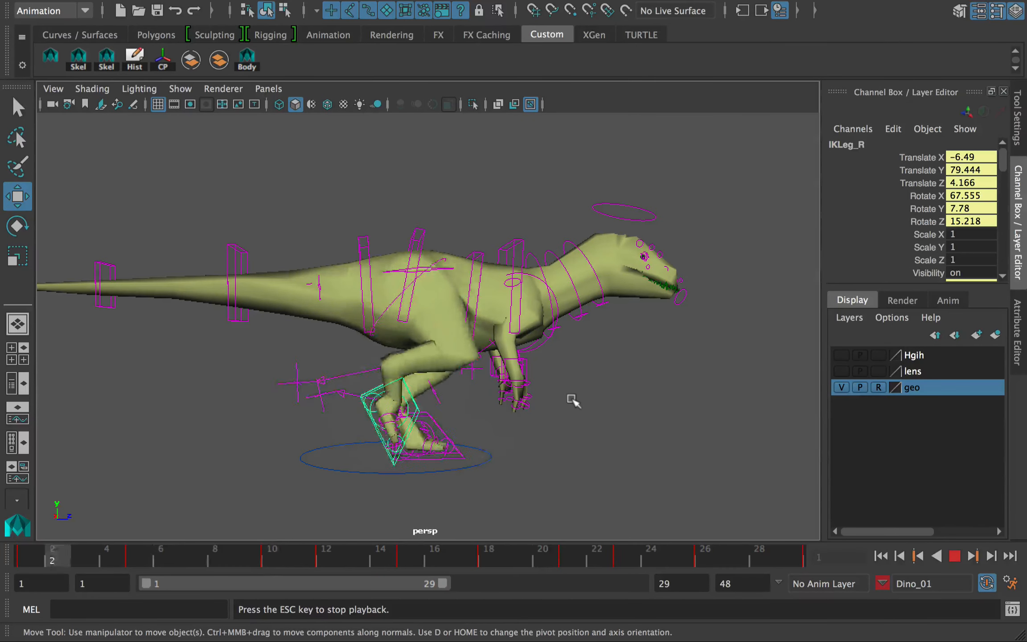
pyautogui.press('Escape')
# - Extend the playback range to frame 30 and copy the right foot's frame 30 pose to a key at frame 1
pyautogui.moveTo(442, 582); pyautogui.dragTo(452, 582)
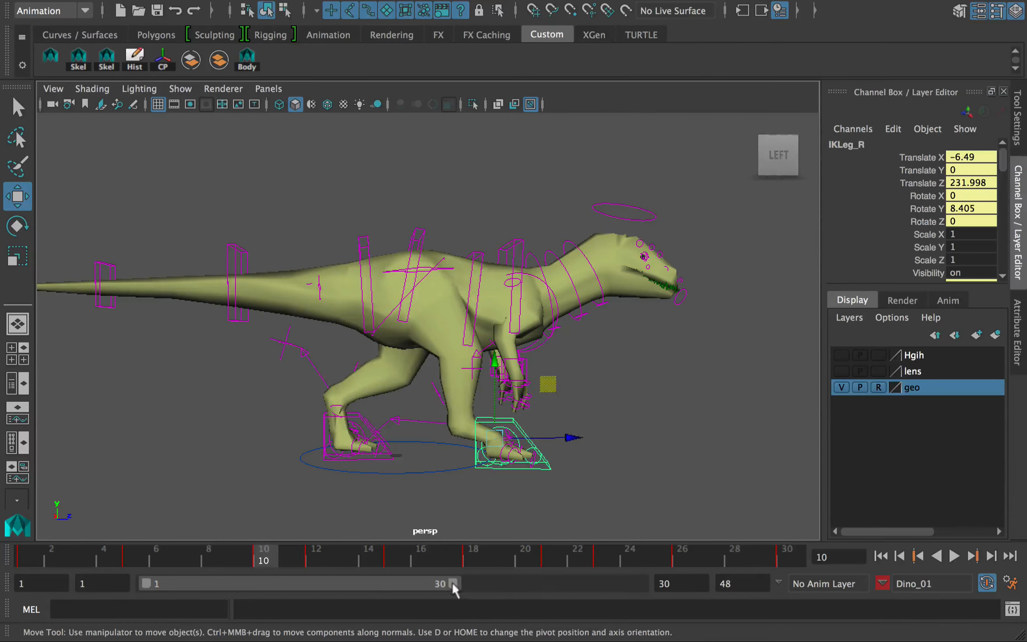
pyautogui.moveTo(104, 557); pyautogui.dragTo(24, 557)
pyautogui.click(789, 557)
pyautogui.press('.')
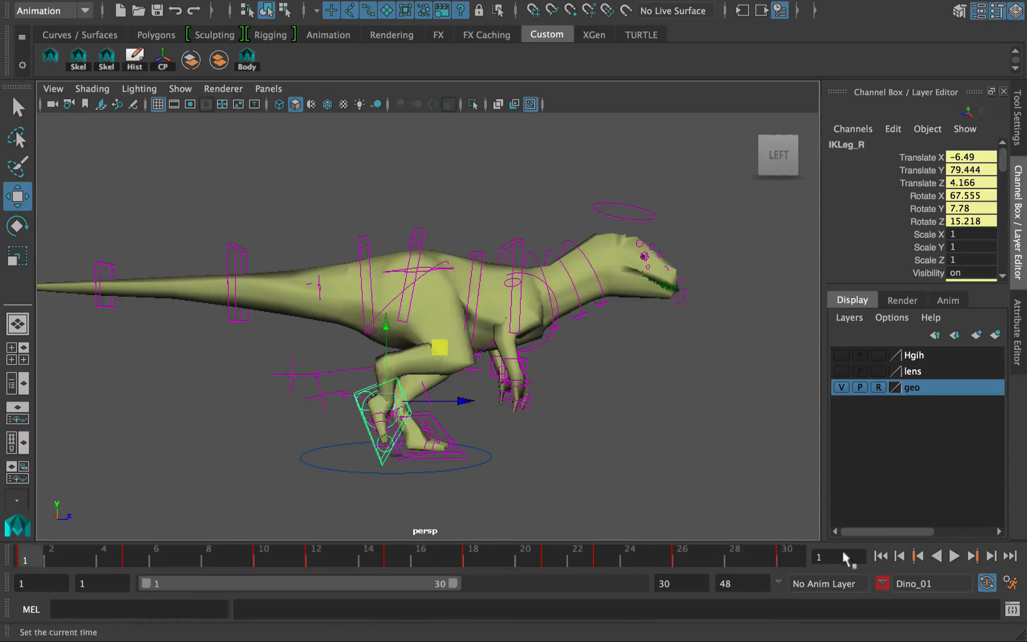
pyautogui.press(',')
pyautogui.click(27, 557)
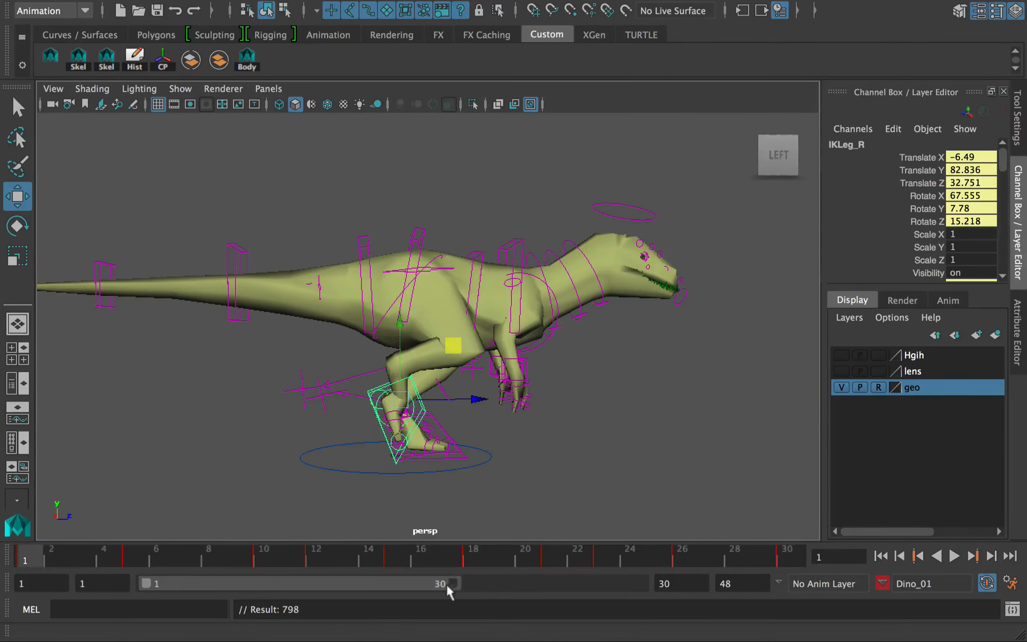
# - Shorten the playback range to end at frame 28 and play the looping walk cycle
pyautogui.moveTo(446, 583); pyautogui.dragTo(434, 583)
pyautogui.hotkey('alt', 'v')
pyautogui.press('Escape')
pyautogui.hotkey('alt', 'v')
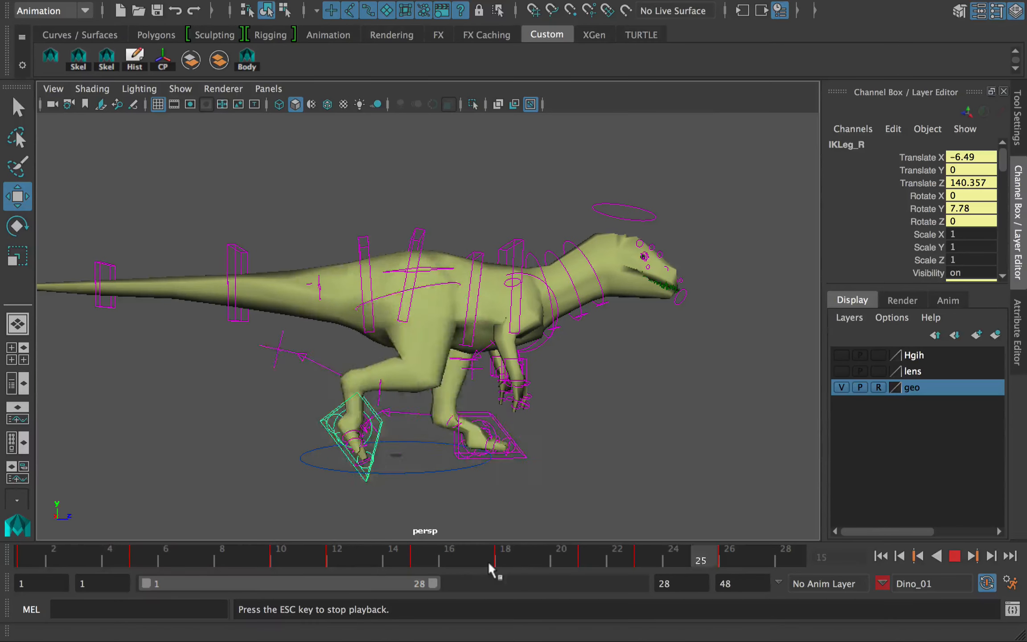
pyautogui.click(488, 561)
# - Deselect the foot control and save the scene
pyautogui.click(580, 404)
pyautogui.press('q')
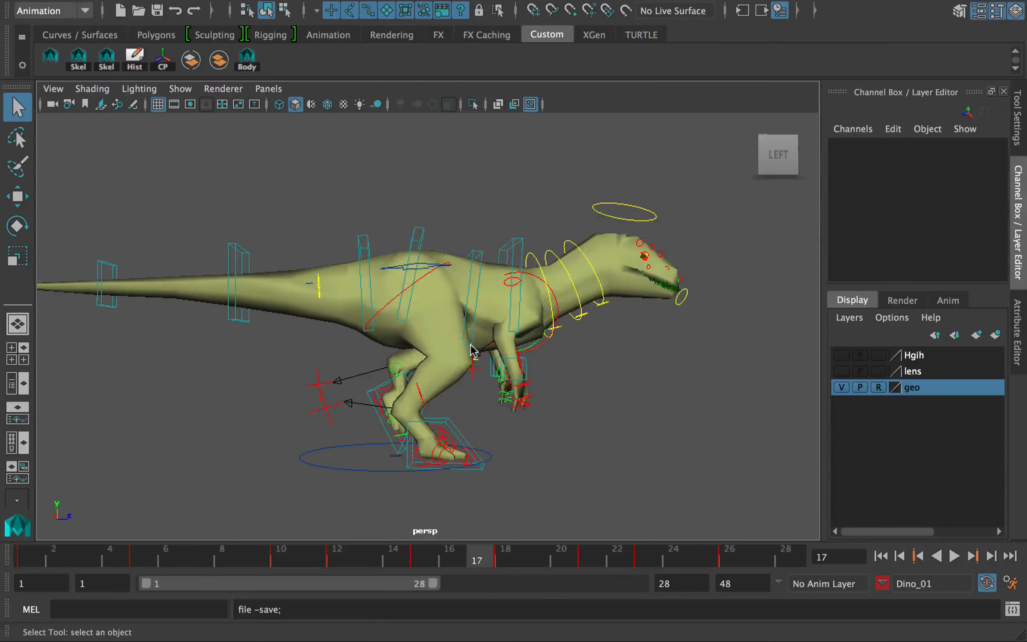
pyautogui.hotkey('ctrl', 's')
# - Select the RootX_M control at the dinosaur's hips and return to frame 1
pyautogui.press('w')
pyautogui.moveTo(74, 550); pyautogui.dragTo(365, 553)
pyautogui.keyDown('alt'); pyautogui.moveTo(382, 273); pyautogui.dragTo(396, 295); pyautogui.keyUp('alt')
pyautogui.click(415, 233)
pyautogui.click(373, 249)
pyautogui.hotkey('ctrl', 'z')
pyautogui.moveTo(253, 552); pyautogui.dragTo(26, 553)
pyautogui.keyDown('alt'); pyautogui.moveTo(380, 374); pyautogui.dragTo(395, 381); pyautogui.keyUp('alt')
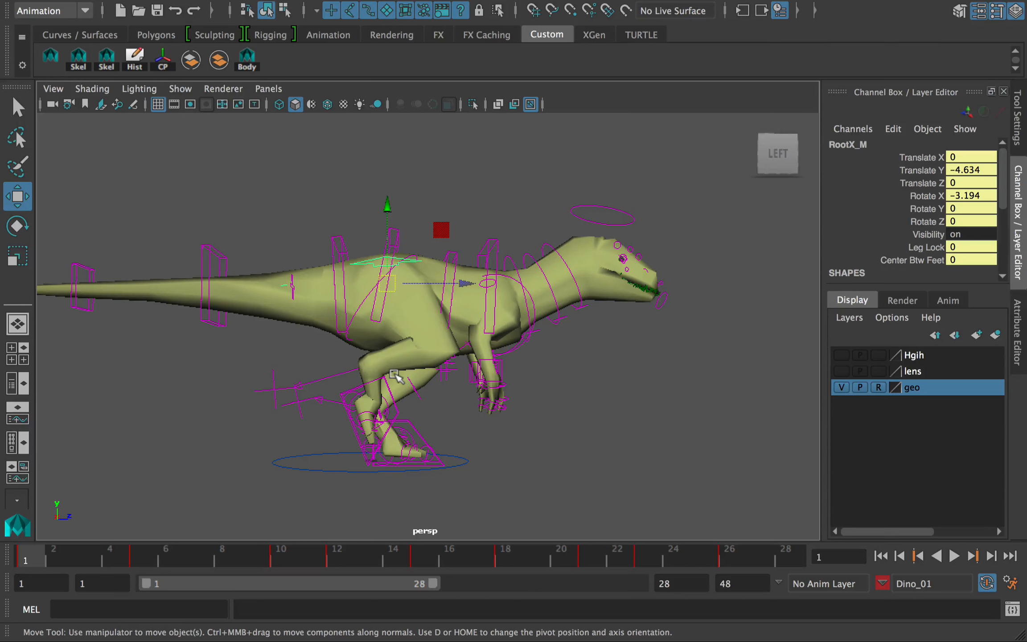
# - Align the camera to the left side view and save the scene
pyautogui.click(778, 154)
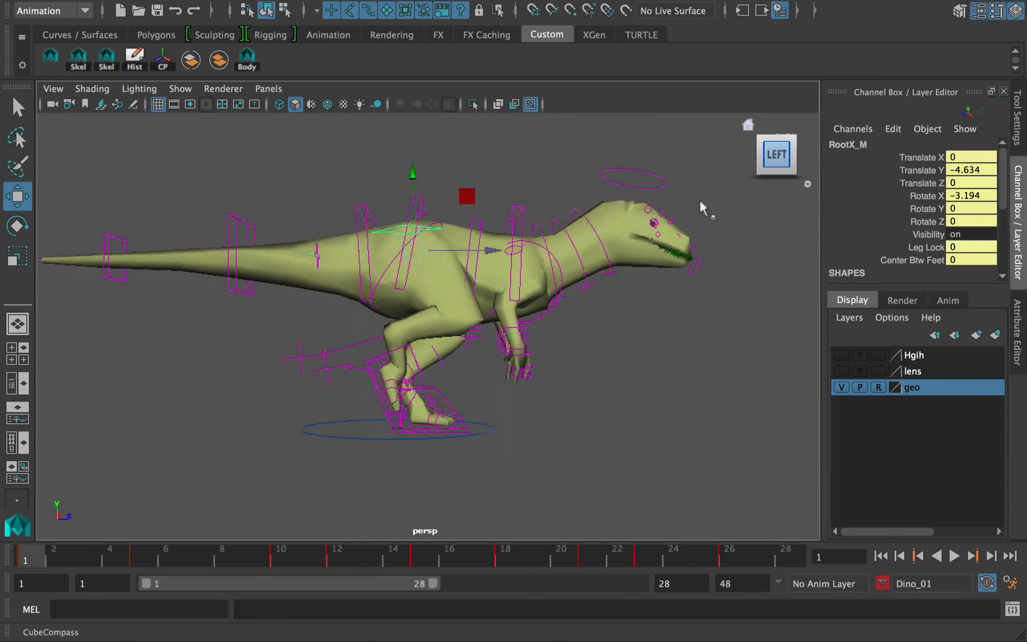
pyautogui.press('super+s')
pyautogui.keyDown('alt'); pyautogui.moveTo(521, 296); pyautogui.dragTo(499, 331, button='middle'); pyautogui.keyUp('alt')
pyautogui.keyDown('alt'); pyautogui.moveTo(499, 332); pyautogui.dragTo(506, 332, button='right'); pyautogui.keyUp('alt')
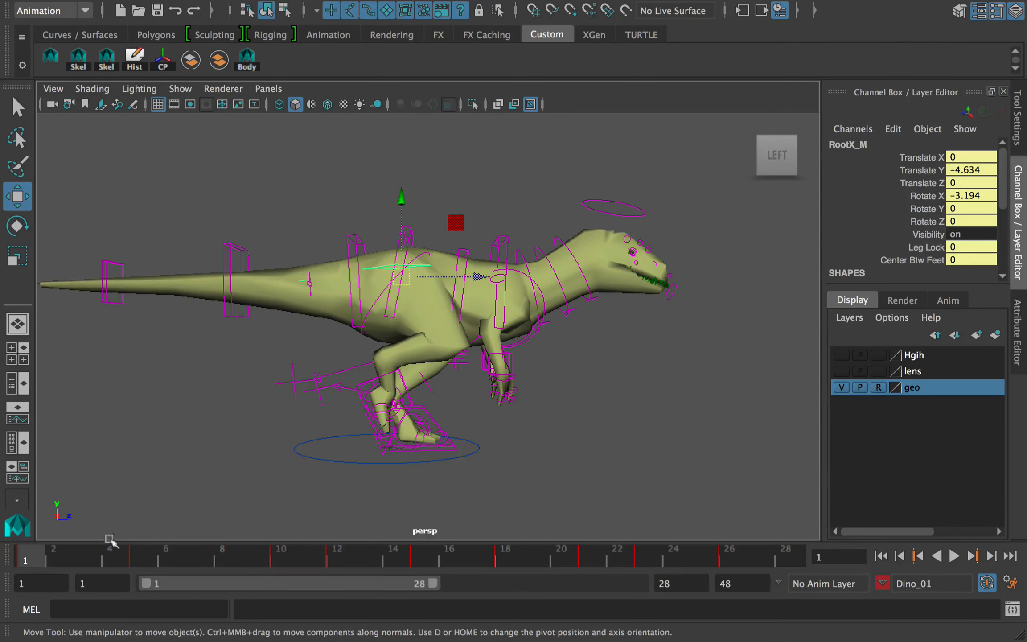
# - Extend the playback range to frame 30 and key the root control at frame 1 with Translate Y -15.001, Rotate X -0.57
pyautogui.moveTo(63, 554); pyautogui.dragTo(27, 556)
pyautogui.keyDown('alt'); pyautogui.moveTo(465, 268); pyautogui.dragTo(476, 283, button='right'); pyautogui.keyUp('alt')
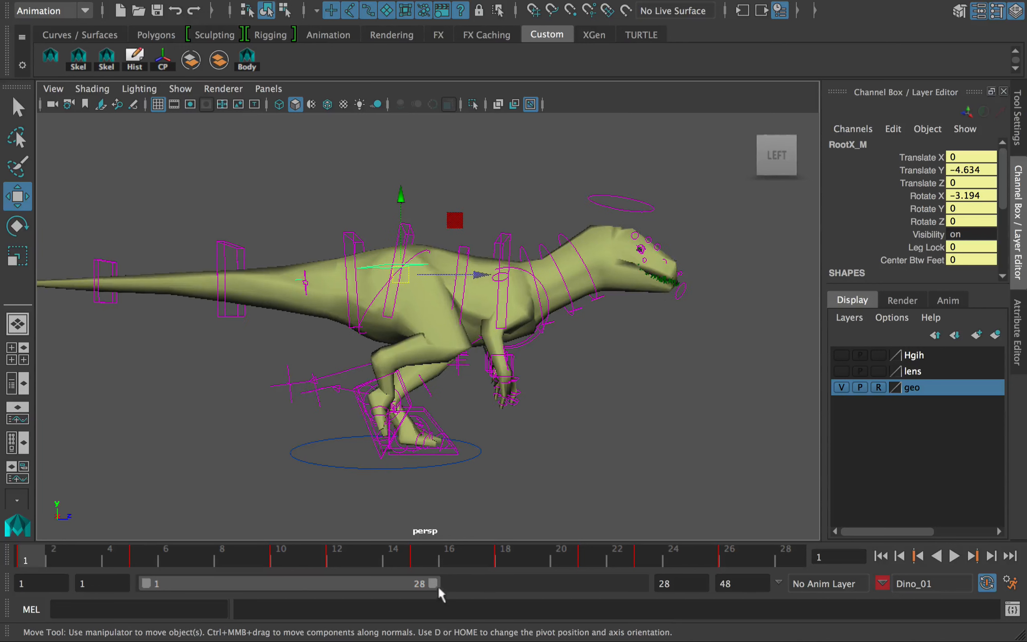
pyautogui.moveTo(433, 584); pyautogui.dragTo(453, 583)
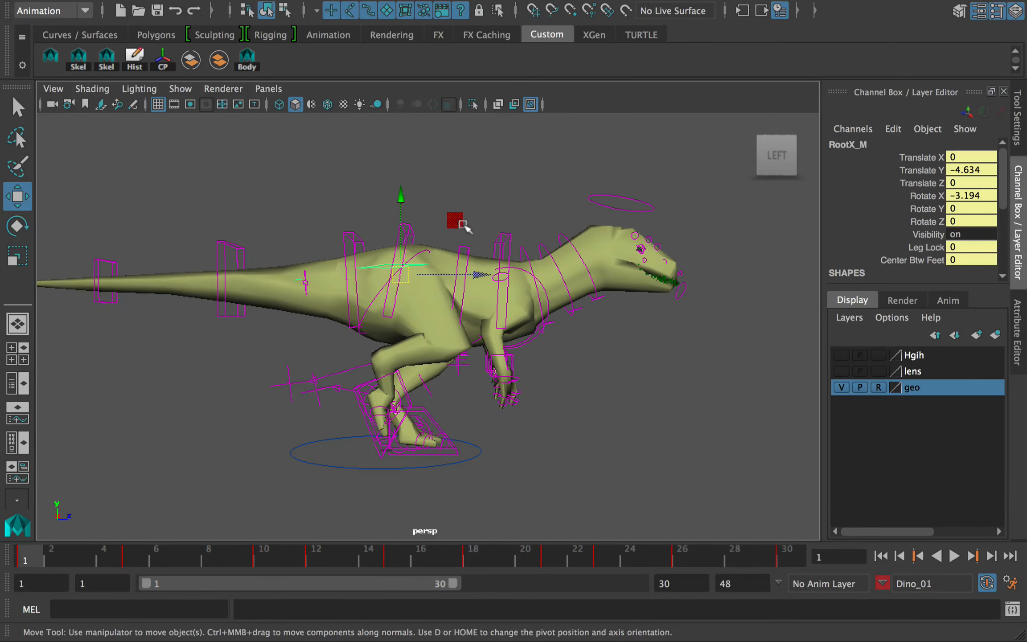
pyautogui.press('e')
pyautogui.moveTo(466, 236)
pyautogui.mouseDown()
pyautogui.moveTo(452, 208)
pyautogui.moveTo(453, 218)
pyautogui.moveTo(401, 192)
pyautogui.moveTo(401, 207)
pyautogui.moveTo(455, 225)
pyautogui.mouseUp()
pyautogui.press('w')
pyautogui.press('z')
pyautogui.press('z')
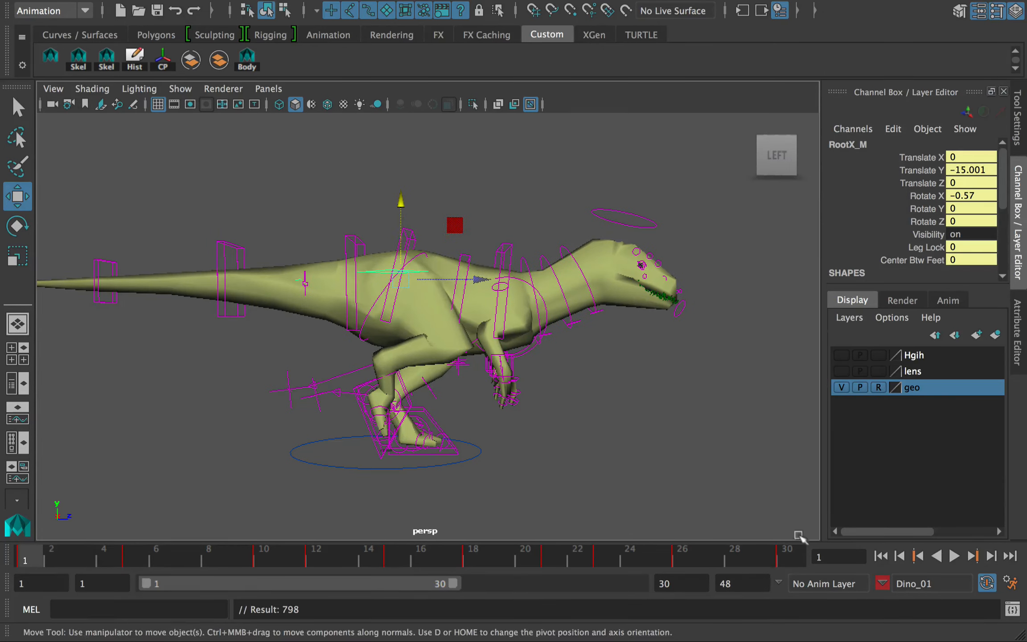
# - Key the same root pose at frame 30 and play the cycle from the start
pyautogui.click(794, 558)
pyautogui.hotkey('shift', 'alt', 'v')
pyautogui.hotkey('alt', 'v')
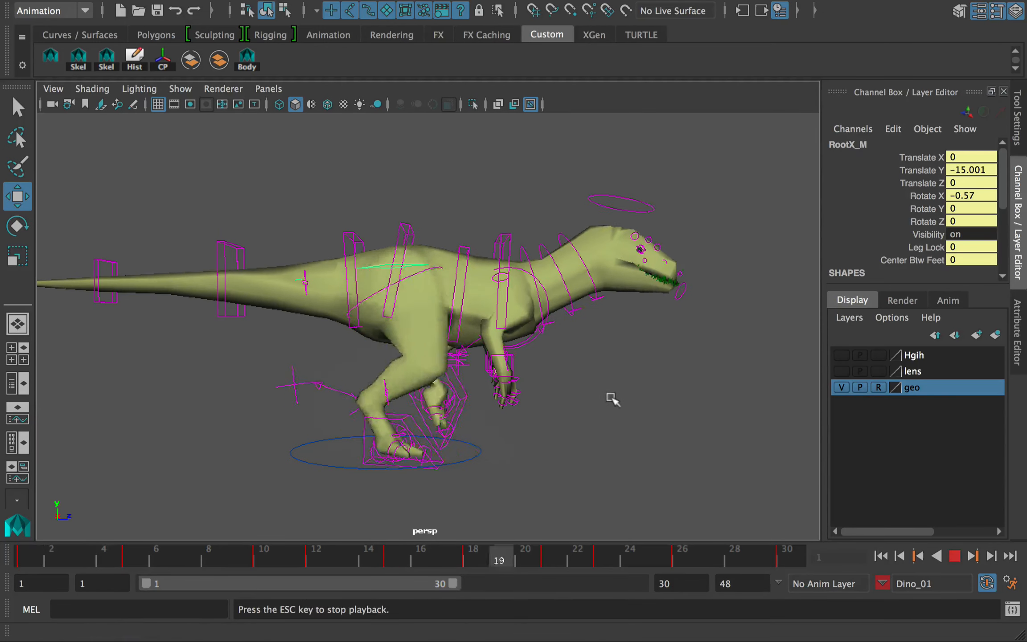
pyautogui.press('Escape')
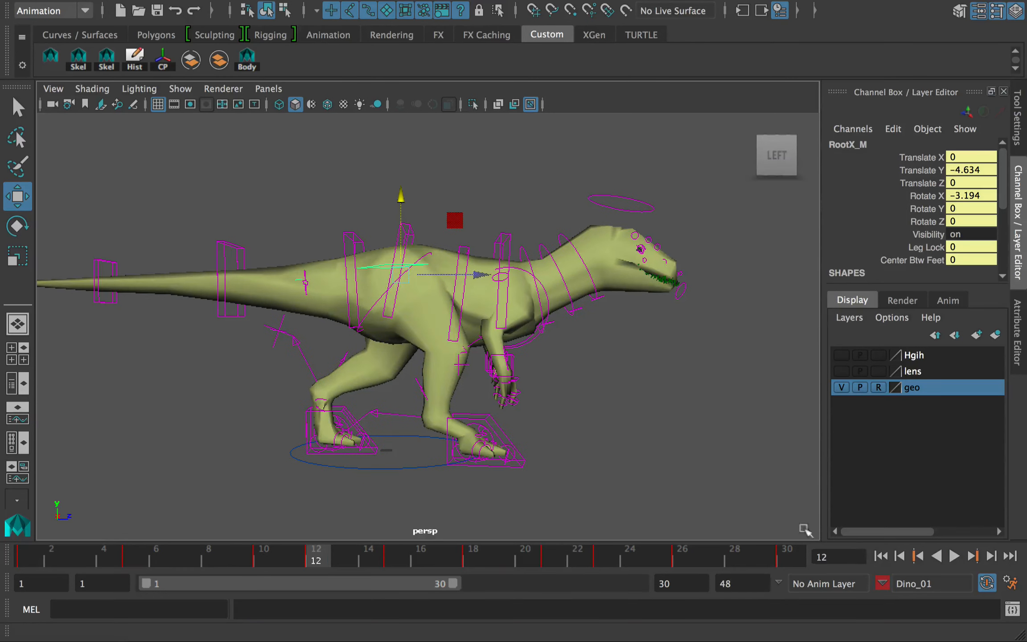
# - Switch to no character set, delete the root control's keys across frames 9 to 23, and rewind to the start
pyautogui.hotkey('shift', 'alt', 'v')
pyautogui.keyDown('shift'); pyautogui.moveTo(235, 561); pyautogui.dragTo(582, 561); pyautogui.keyUp('shift')
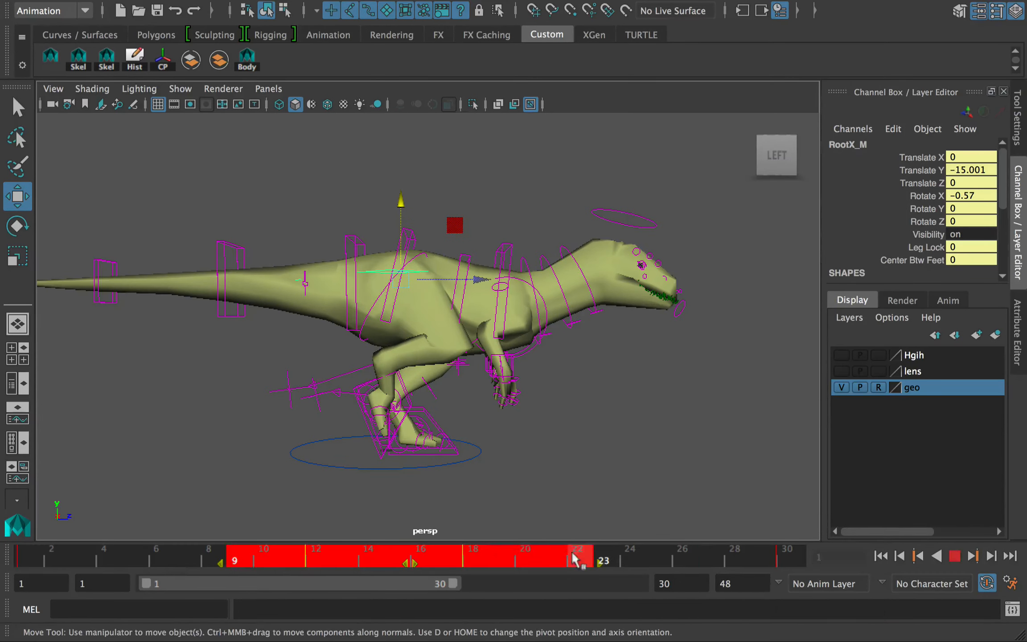
pyautogui.rightClick(504, 560)
pyautogui.click(535, 364)
pyautogui.moveTo(18, 557); pyautogui.dragTo(802, 557)
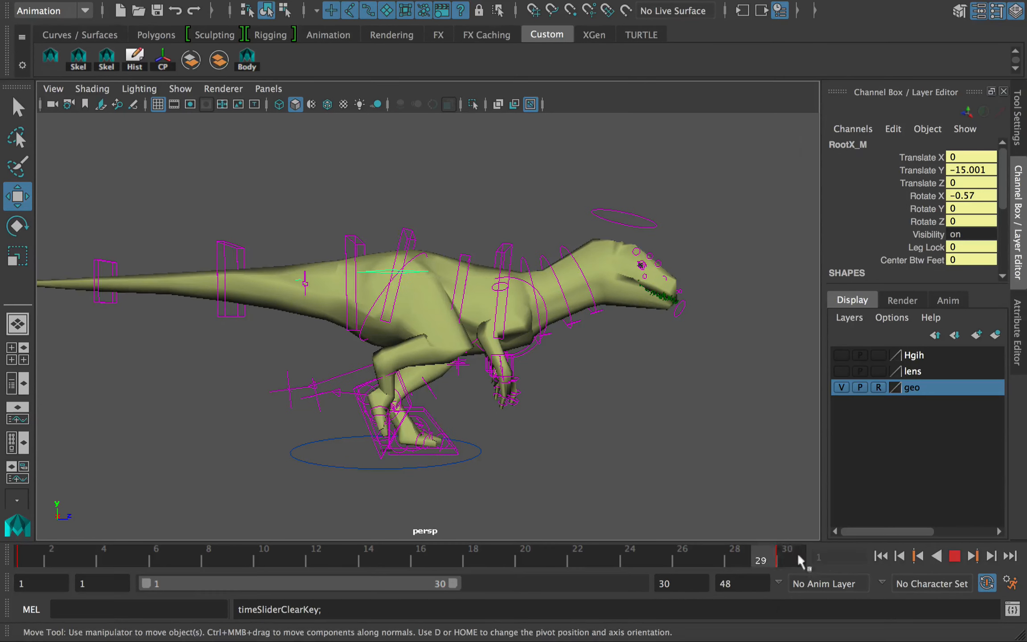
pyautogui.click(881, 555)
# - Raise the root control at frame 7 to Translate Y 3.994
pyautogui.moveTo(49, 552); pyautogui.dragTo(118, 556)
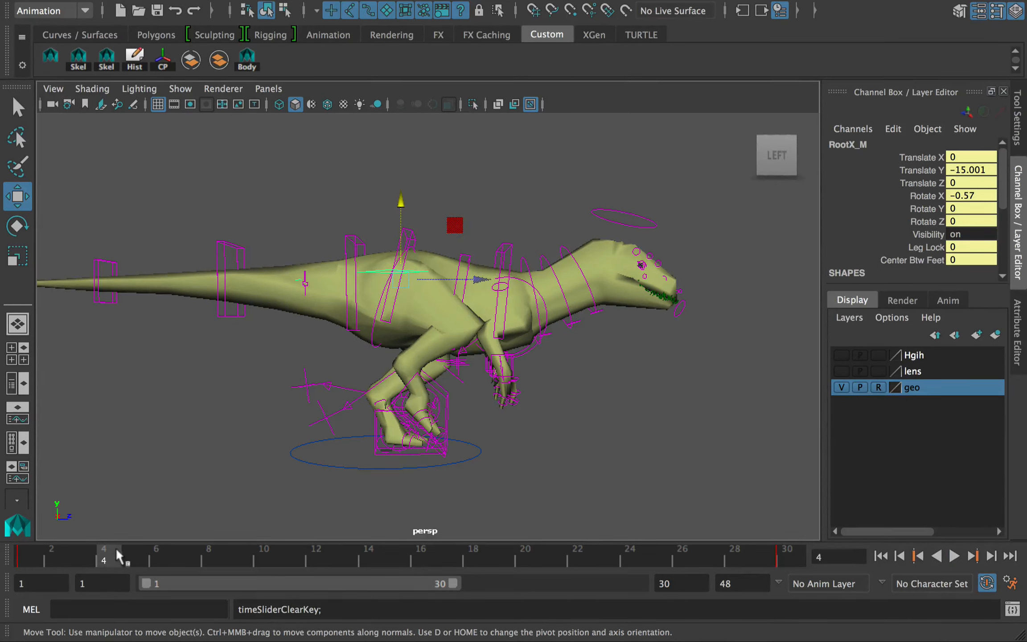
pyautogui.moveTo(130, 557); pyautogui.dragTo(182, 555)
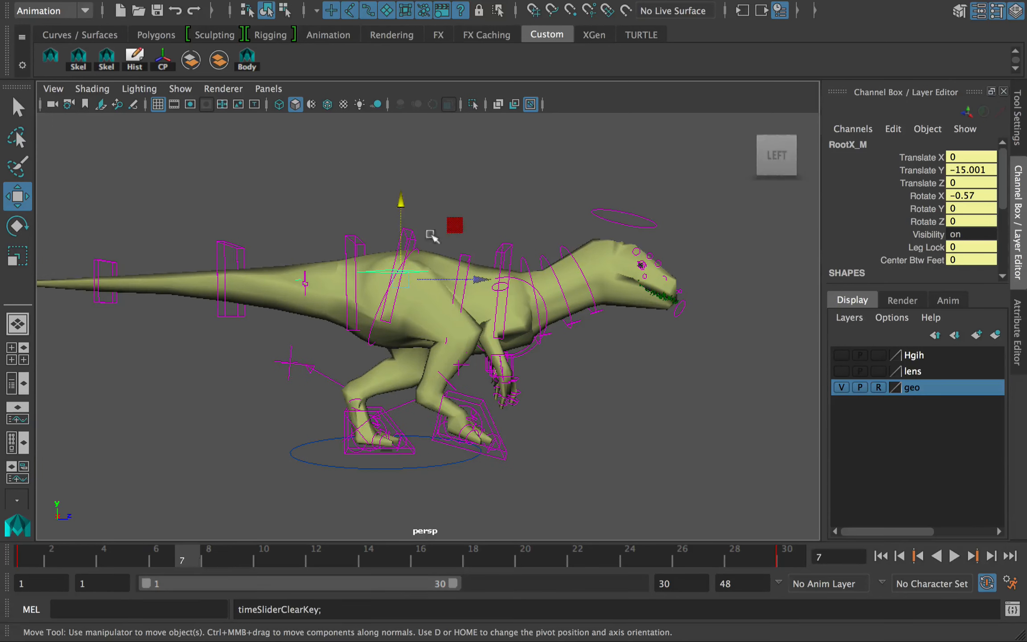
pyautogui.click(425, 203)
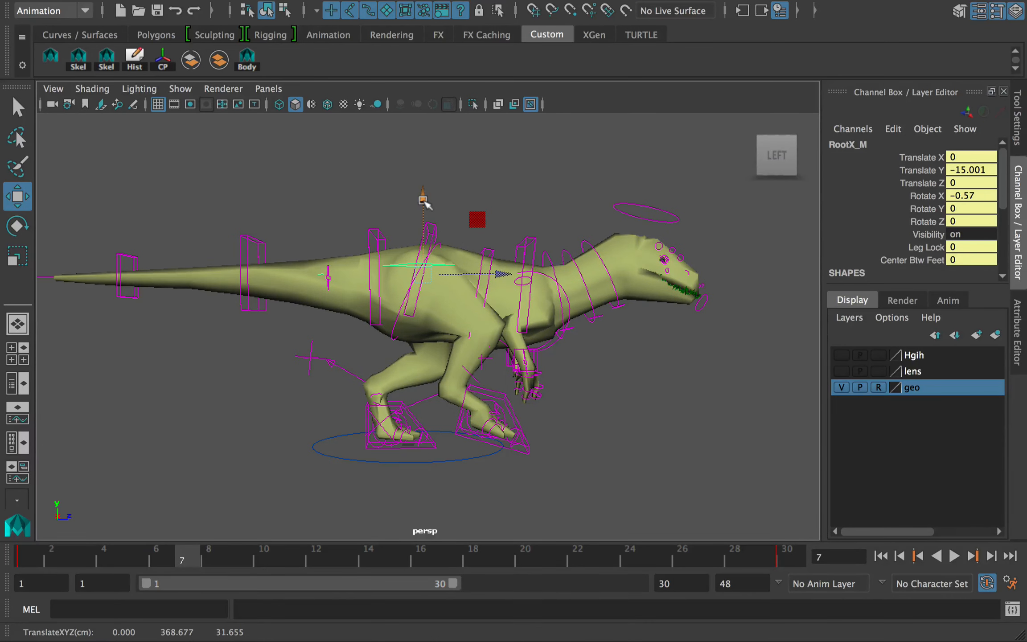
pyautogui.moveTo(425, 202); pyautogui.dragTo(428, 192)
# - Shift the root control's height key from frame 7 to frame 10 and replay the cycle from frame 1
pyautogui.moveTo(183, 557); pyautogui.dragTo(27, 555)
pyautogui.hotkey('alt', 'v')
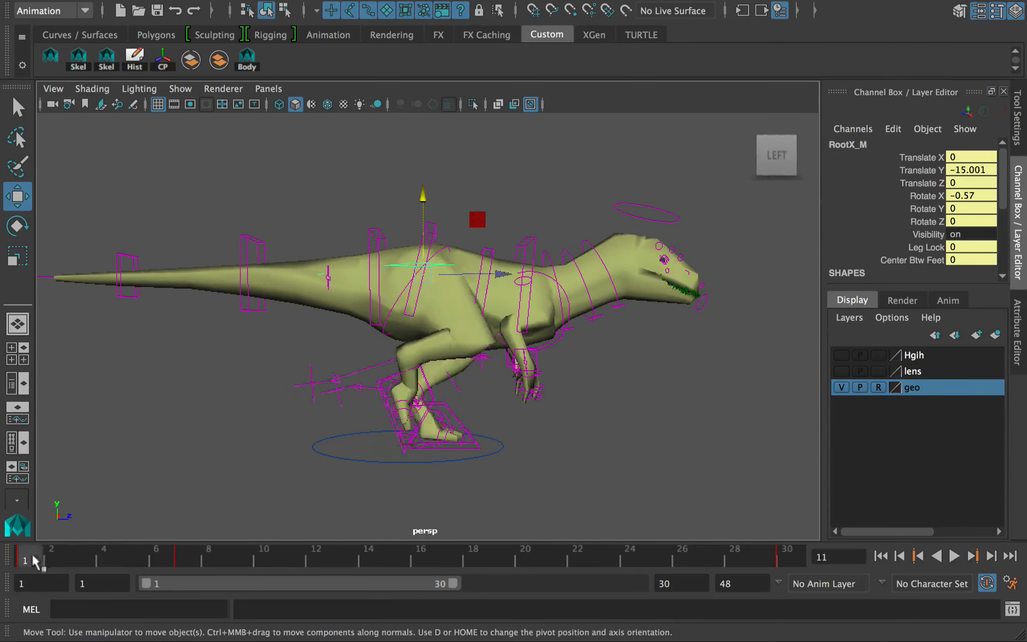
pyautogui.click(182, 555)
pyautogui.moveTo(183, 560)
pyautogui.mouseDown()
pyautogui.moveTo(30, 557)
pyautogui.moveTo(245, 561)
pyautogui.mouseUp()
pyautogui.click(30, 557)
pyautogui.hotkey('alt', 'v')
pyautogui.hotkey('alt', 'v')
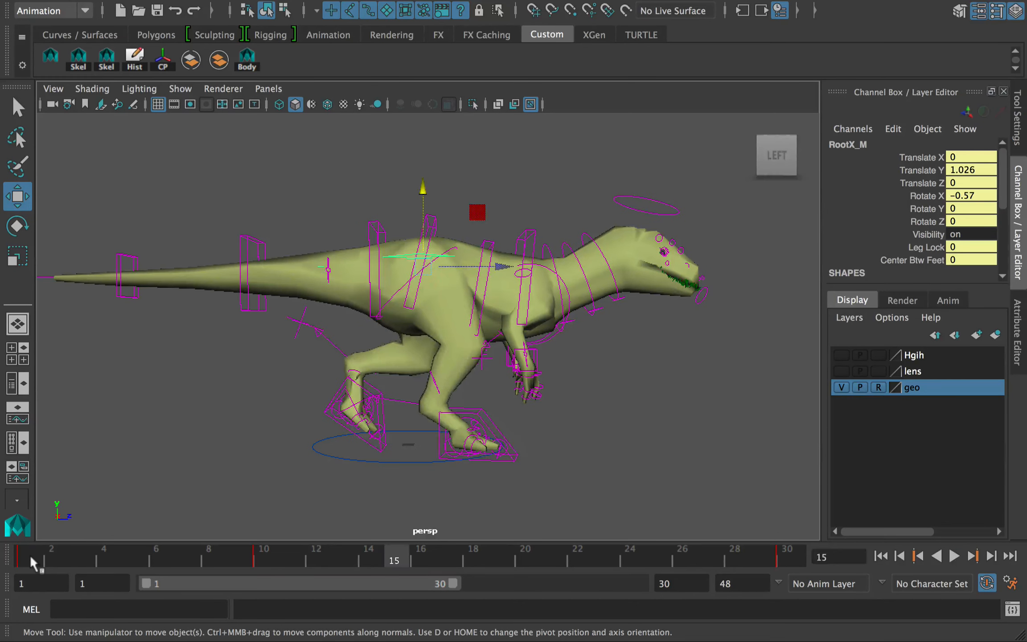
# - Tilt the root control at frame 10 to Rotate X -2.602, key it, and play back the result
pyautogui.moveTo(59, 558); pyautogui.dragTo(264, 563)
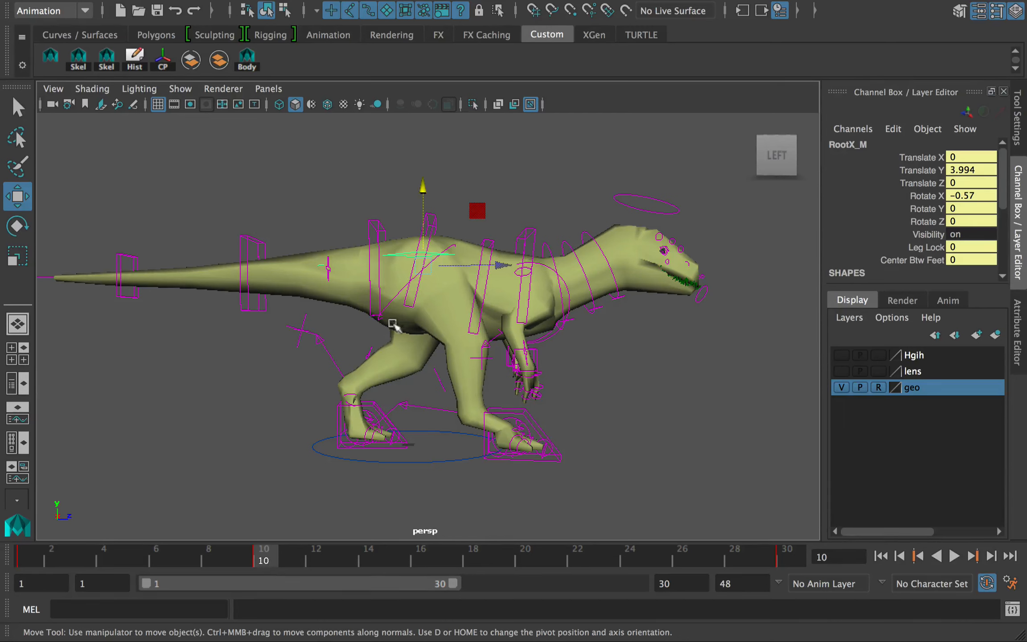
pyautogui.press('e')
pyautogui.moveTo(489, 245); pyautogui.dragTo(491, 247)
pyautogui.press('s')
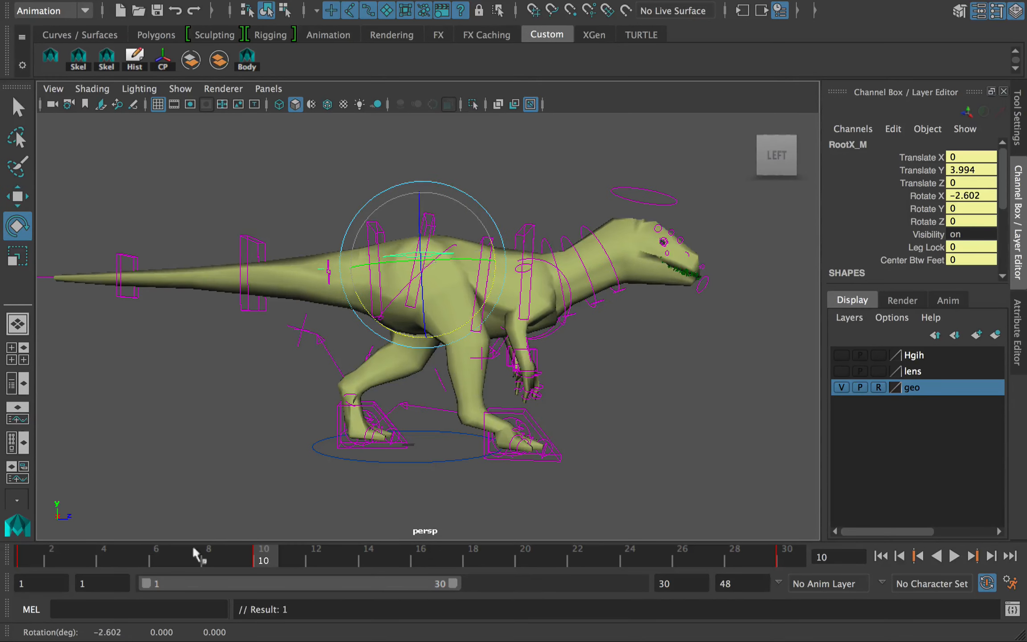
pyautogui.hotkey('alt', 'v')
pyautogui.click(261, 563)
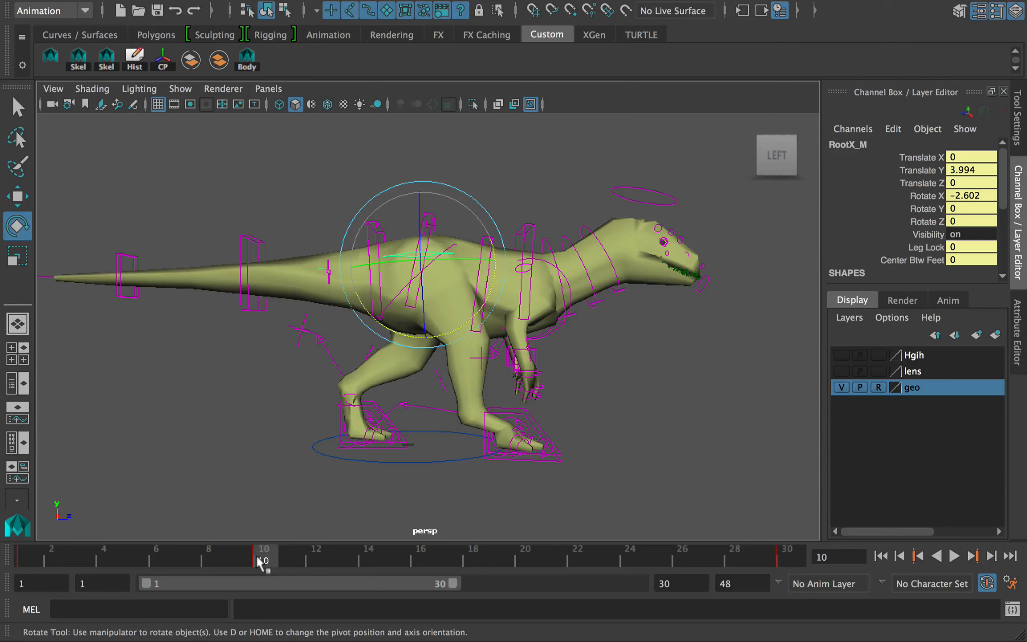
# - Key the root control at frame 14 with Rotate X 0.373 and Translate Y -13.53, and play back the cycle
pyautogui.keyDown('alt'); pyautogui.moveTo(394, 387); pyautogui.dragTo(354, 392, button='middle'); pyautogui.keyUp('alt')
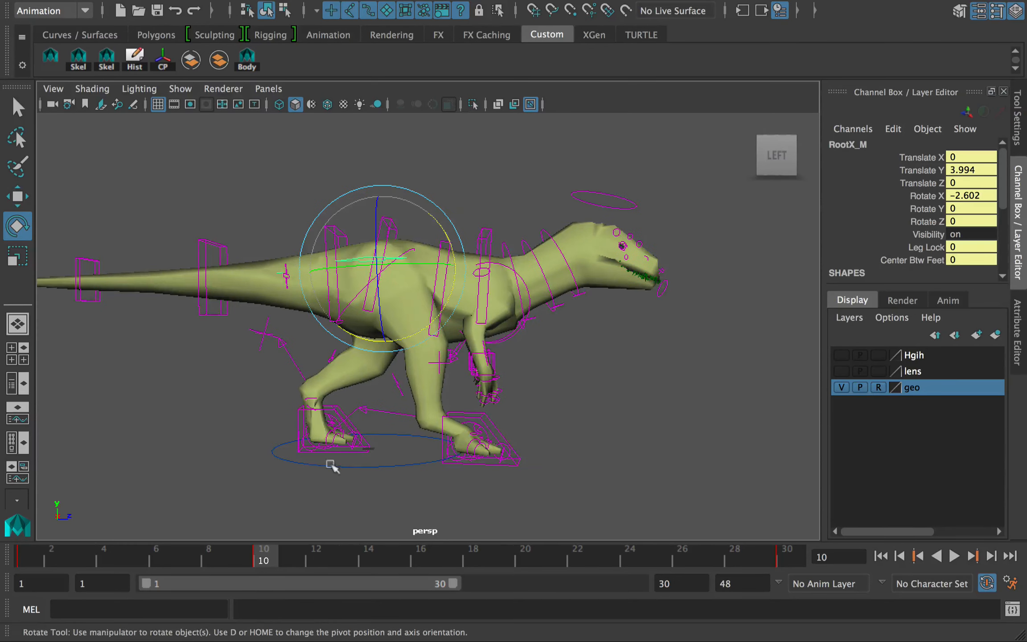
pyautogui.moveTo(279, 558); pyautogui.dragTo(371, 558)
pyautogui.moveTo(447, 237); pyautogui.dragTo(450, 247)
pyautogui.press('w')
pyautogui.moveTo(383, 198); pyautogui.dragTo(383, 206)
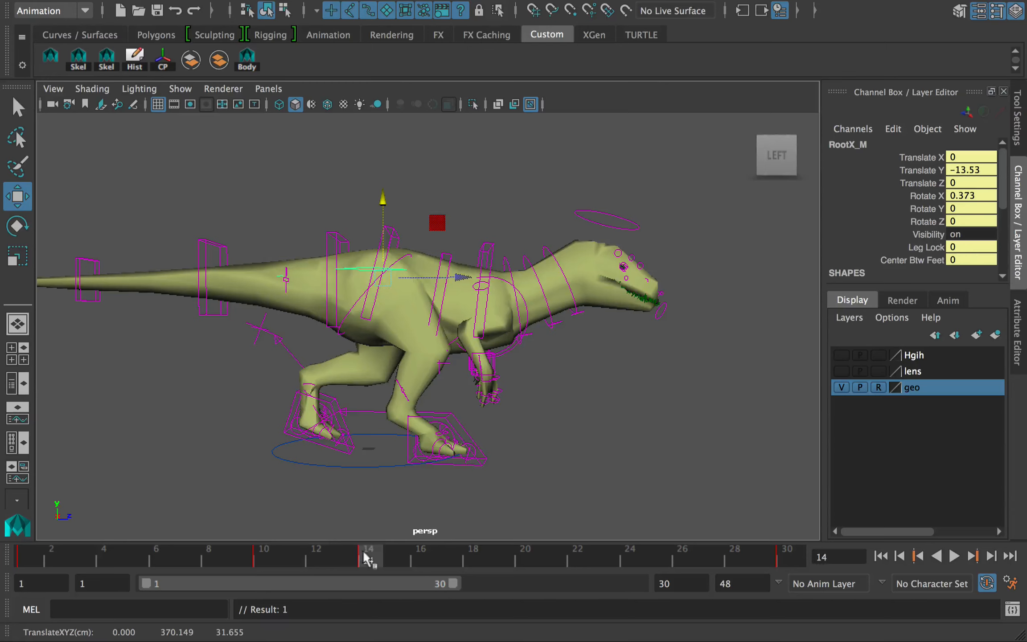
pyautogui.hotkey('alt', 'v')
# - Apply Spline tangents to the root control's keys from frame 8 to 15 and play back the cycle
pyautogui.keyDown('shift'); pyautogui.moveTo(388, 558); pyautogui.dragTo(206, 559); pyautogui.keyUp('shift')
pyautogui.rightClick(319, 558)
pyautogui.moveTo(468, 407)
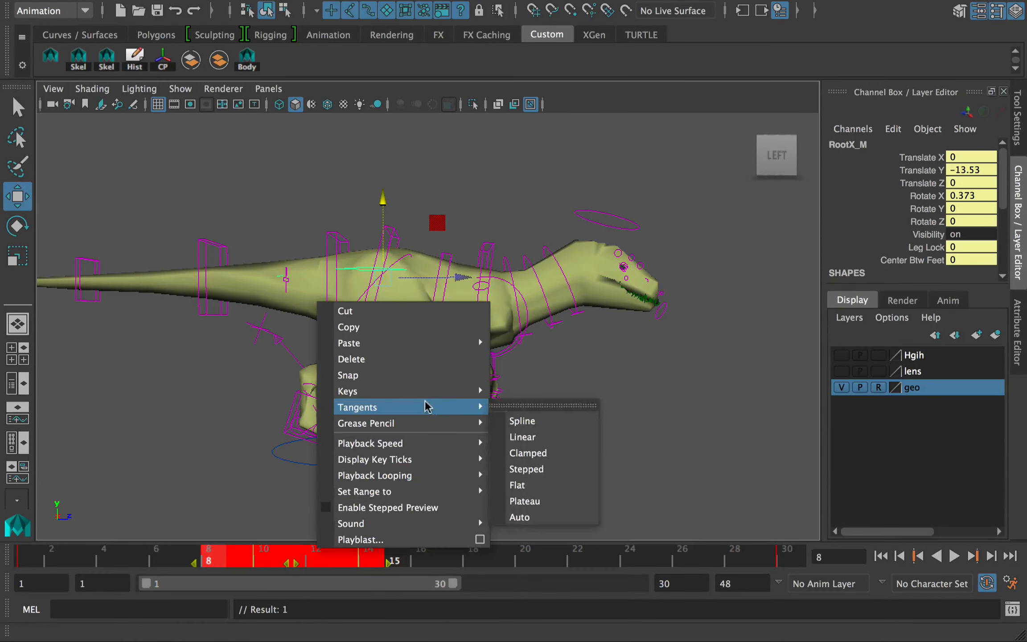
pyautogui.click(519, 420)
pyautogui.hotkey('alt', 'v')
pyautogui.press('Escape')
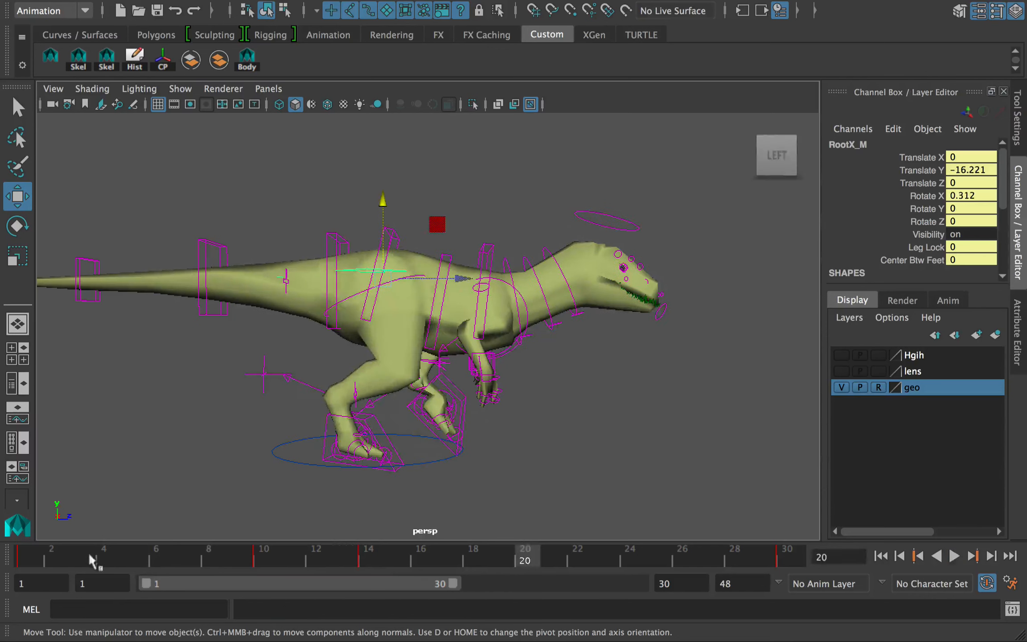
# - Move the root control's key from frame 10 to frame 9 and play back the walk cycle
pyautogui.click(264, 559)
pyautogui.hotkey('alt', 'v')
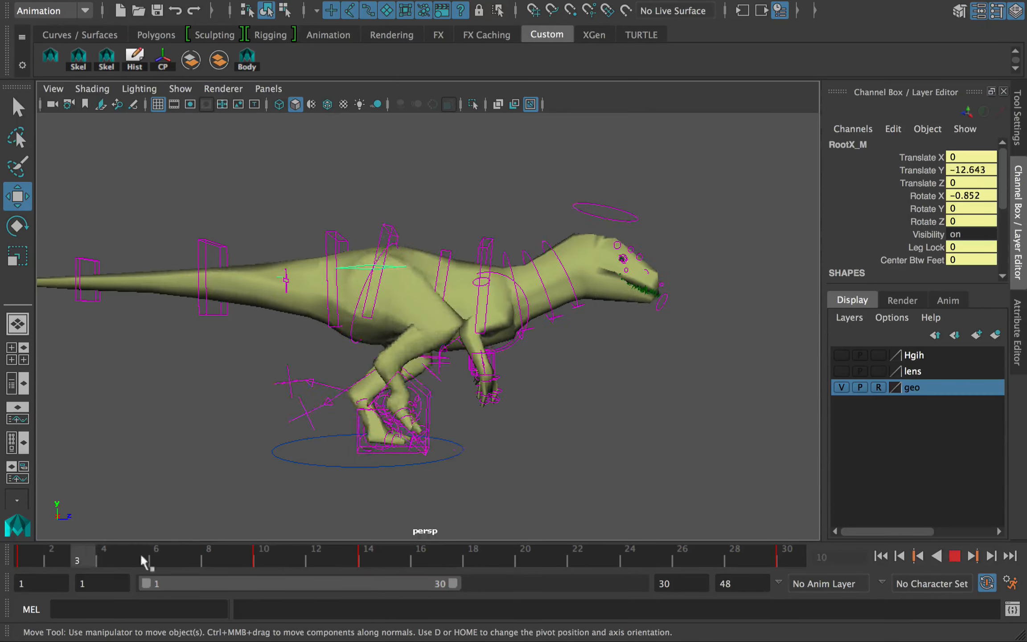
pyautogui.press('Escape')
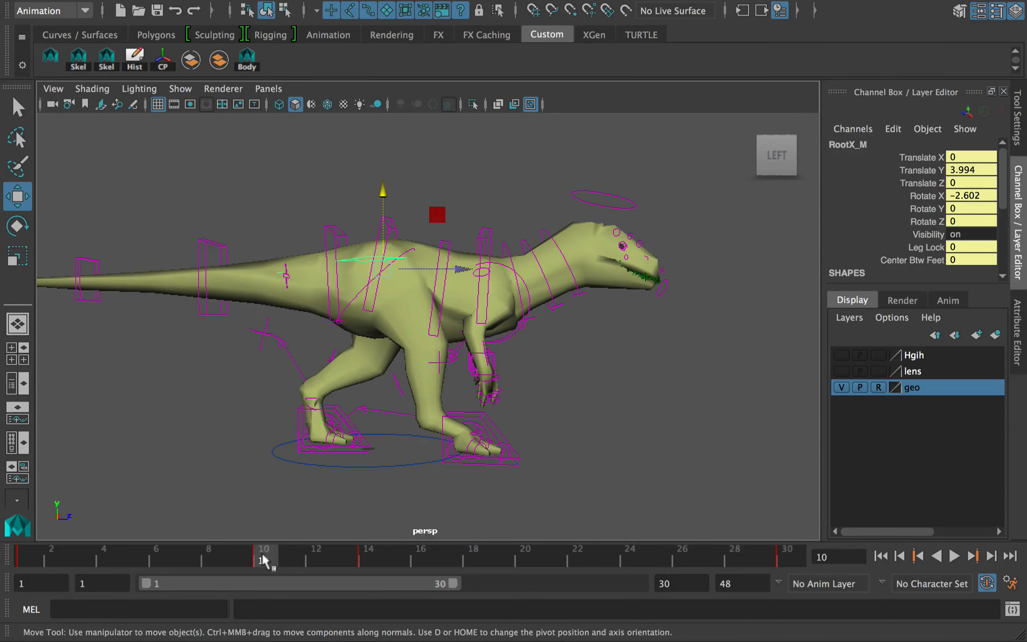
pyautogui.moveTo(294, 557); pyautogui.dragTo(250, 554)
pyautogui.keyDown('shift'); pyautogui.click(267, 551); pyautogui.keyUp('shift')
pyautogui.hotkey('alt', 'v')
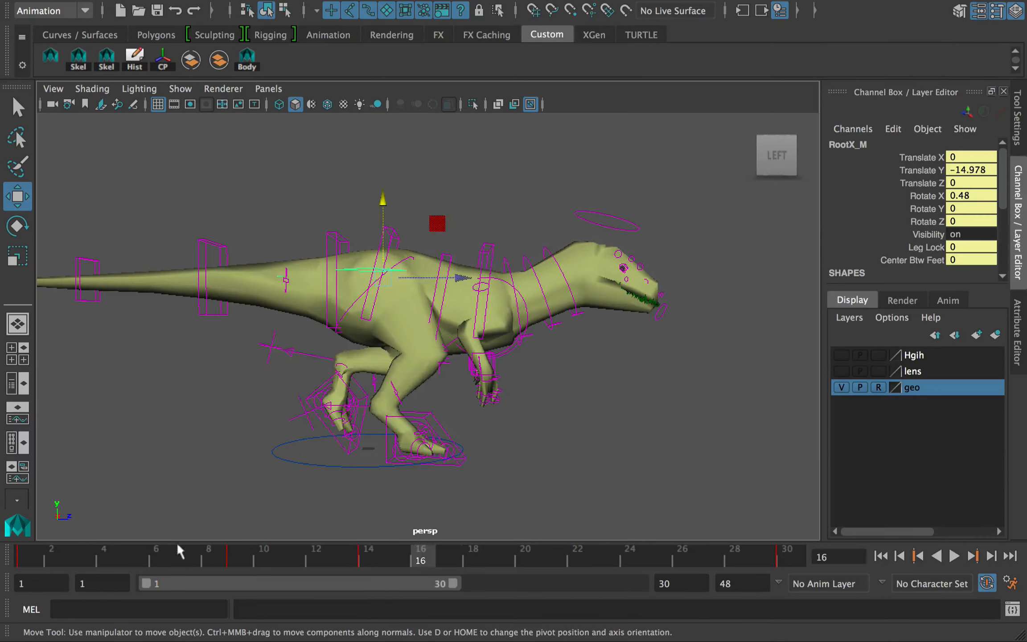
pyautogui.hotkey('alt', 'v')
pyautogui.hotkey('alt', 'v')
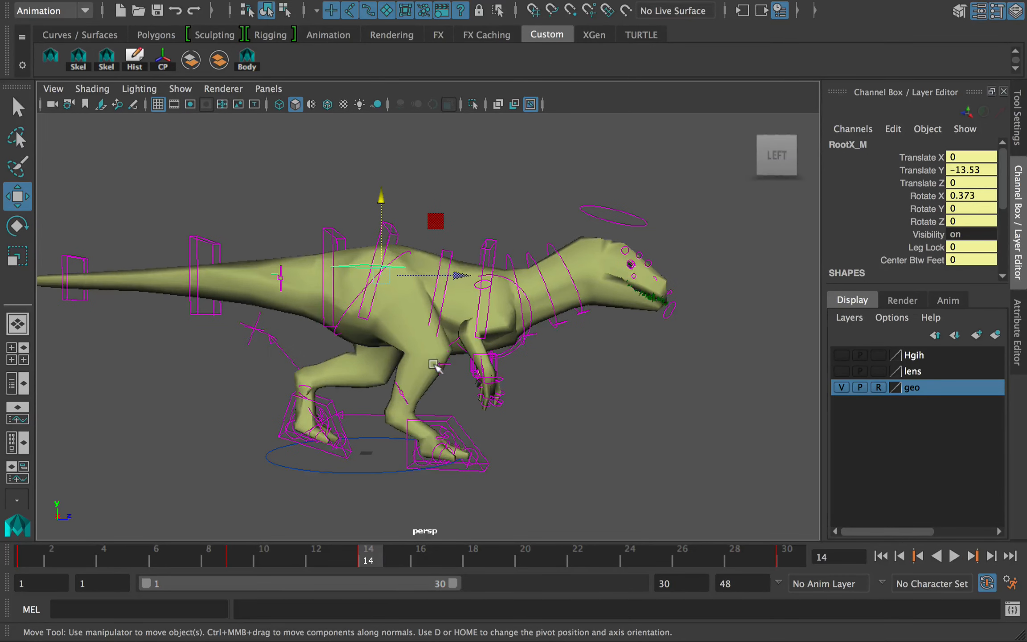
# - Copy the root control's frame 9 pose, Translate Y 3.994 and Rotate X -2.602, to frame 19 and key it
pyautogui.moveTo(373, 547)
pyautogui.mouseDown()
pyautogui.moveTo(129, 552)
pyautogui.moveTo(372, 550)
pyautogui.mouseUp()
pyautogui.moveTo(392, 560); pyautogui.dragTo(365, 561)
pyautogui.hotkey('alt', 'v')
pyautogui.moveTo(240, 554); pyautogui.dragTo(512, 558)
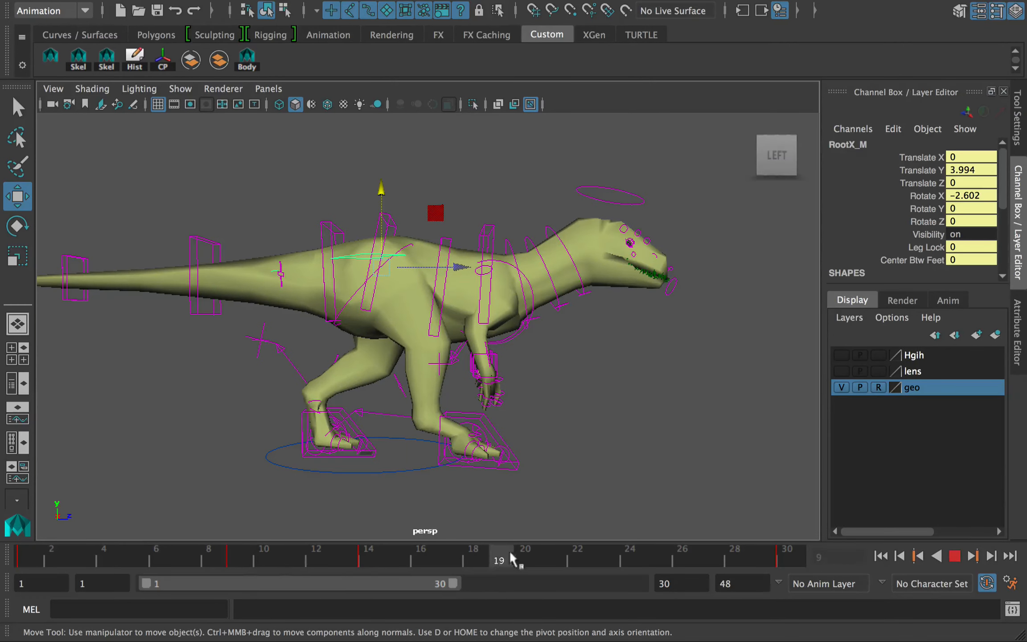
pyautogui.press('s')
pyautogui.moveTo(218, 558); pyautogui.dragTo(504, 555)
# - Apply Spline tangents to the root control's copied key and shift it to frame 20
pyautogui.moveTo(504, 555)
pyautogui.keyDown('shift'); pyautogui.mouseDown()
pyautogui.moveTo(386, 555)
pyautogui.moveTo(495, 559)
pyautogui.mouseUp(); pyautogui.keyUp('shift')
pyautogui.rightClick(437, 554)
pyautogui.moveTo(577, 413)
pyautogui.click(642, 425)
pyautogui.keyDown('shift'); pyautogui.moveTo(474, 559); pyautogui.dragTo(517, 563); pyautogui.keyUp('shift')
# - Copy the root control's frame 14 pose to frame 25, key it, and play back the cycle
pyautogui.moveTo(511, 561); pyautogui.dragTo(643, 561)
pyautogui.moveTo(369, 559); pyautogui.dragTo(471, 554)
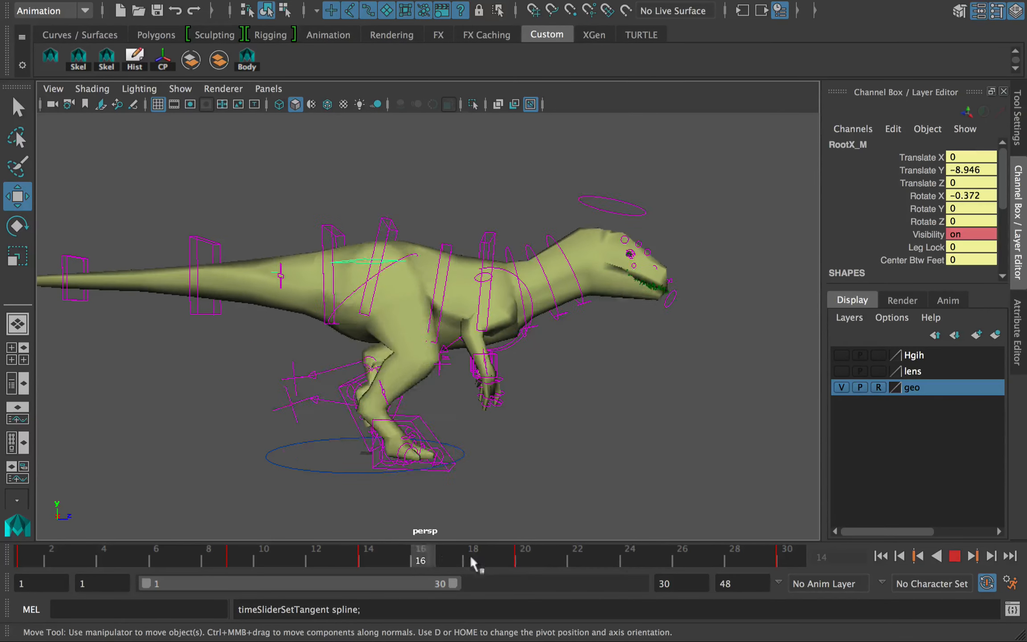
pyautogui.moveTo(659, 563); pyautogui.dragTo(374, 564)
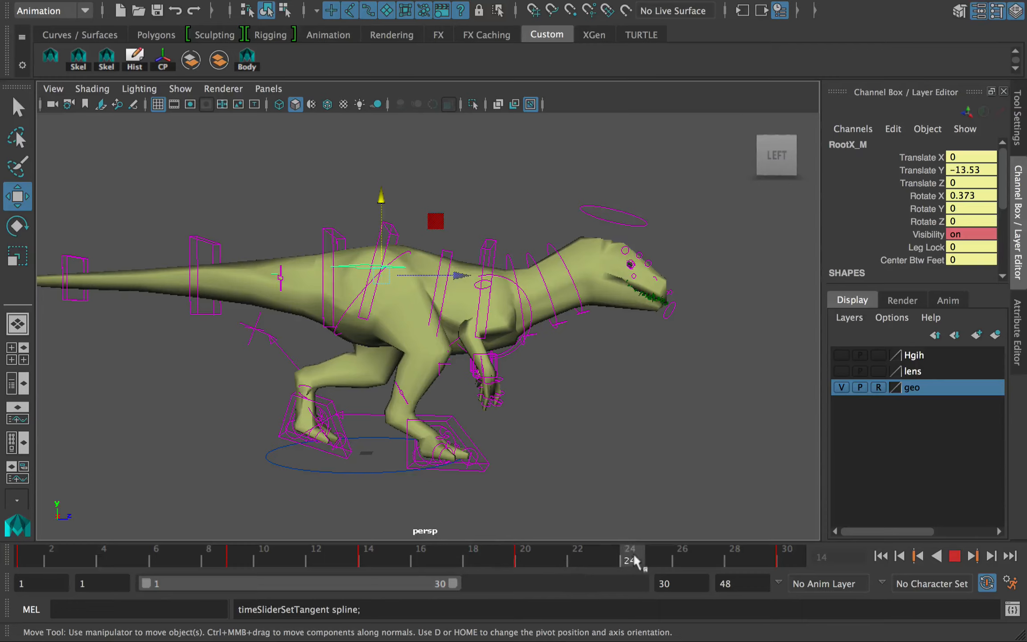
pyautogui.moveTo(645, 561); pyautogui.dragTo(377, 555)
pyautogui.hotkey('alt', 'v')
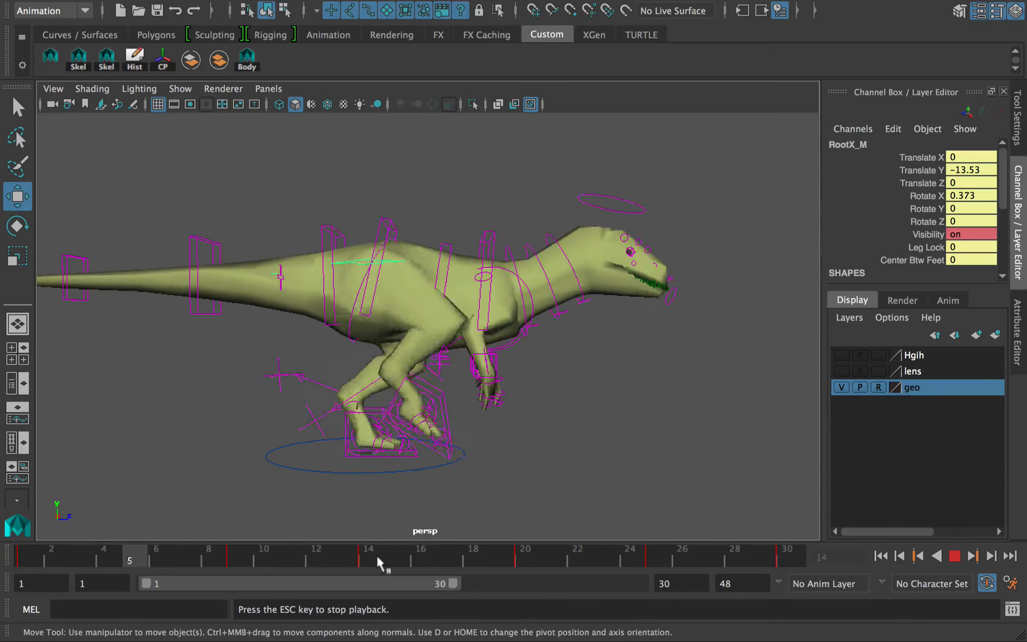
# - Shorten the playback range to end at frame 28 and play back the loop
pyautogui.moveTo(451, 583); pyautogui.dragTo(443, 576)
pyautogui.hotkey('alt', 'v')
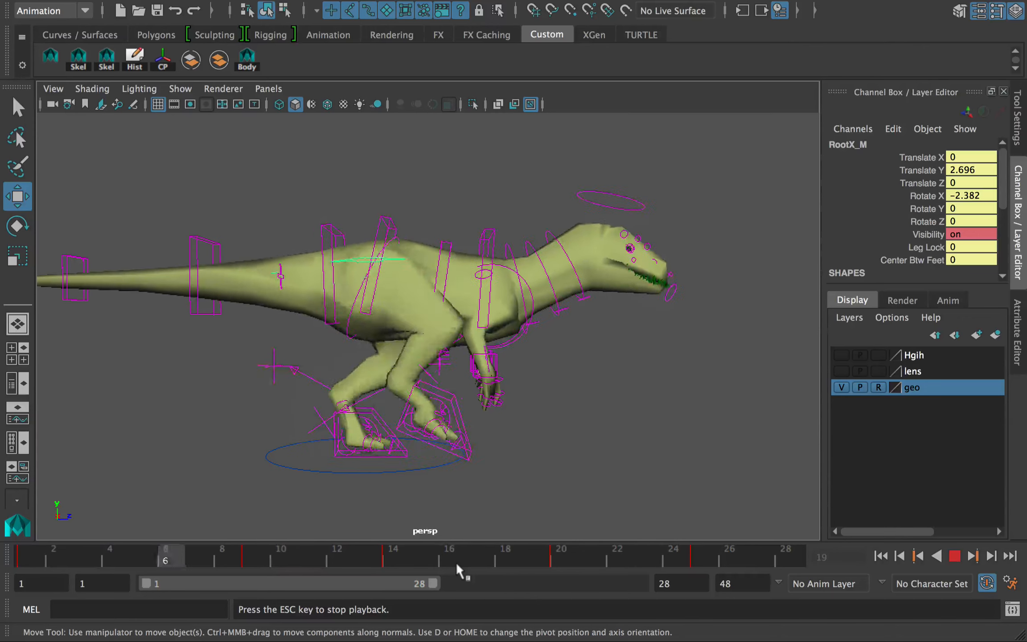
pyautogui.press('Escape')
pyautogui.hotkey('alt', 'v')
pyautogui.click(309, 561)
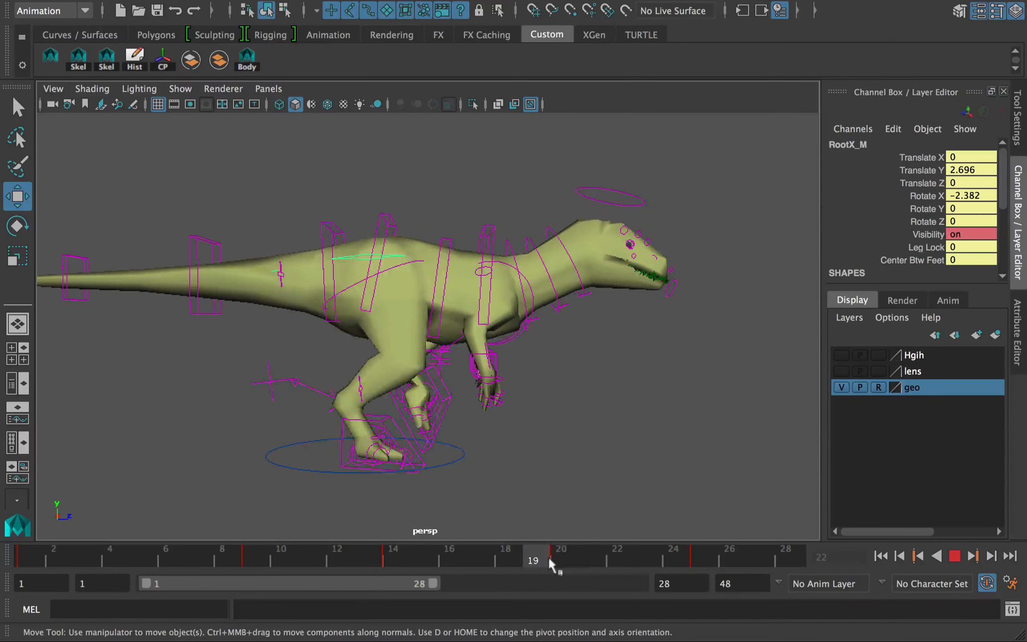
pyautogui.moveTo(667, 563)
pyautogui.mouseDown()
pyautogui.moveTo(199, 562)
pyautogui.moveTo(787, 558)
pyautogui.mouseUp()
pyautogui.hotkey('alt', 'v')
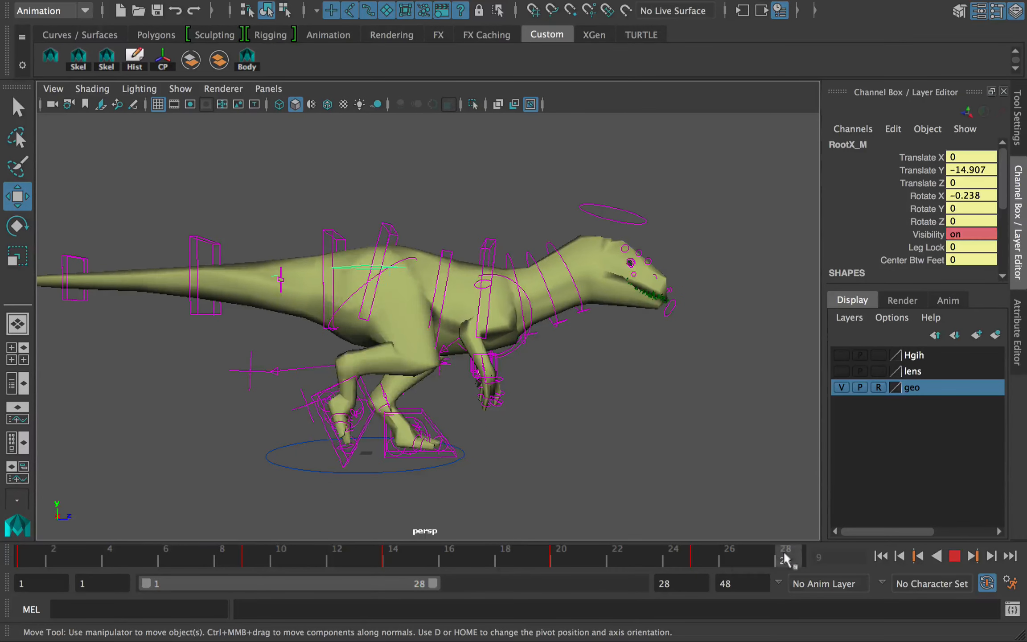
pyautogui.hotkey('alt', 'v')
# - Save the scene and replay the walk cycle from the side view
pyautogui.click(776, 155)
pyautogui.press('q')
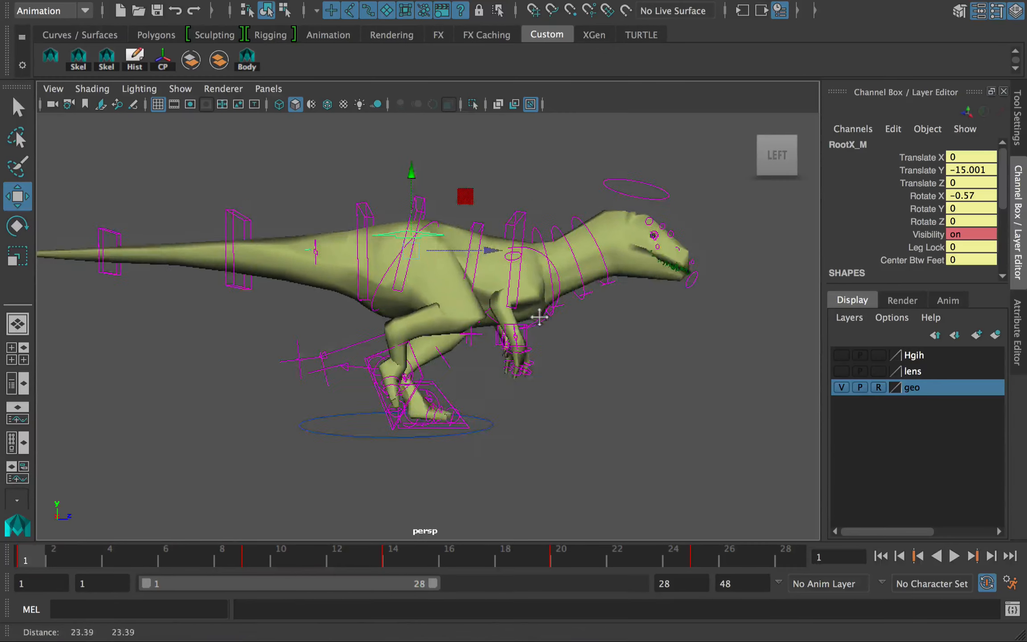
pyautogui.hotkey('ctrl', 's')
pyautogui.click(487, 348)
pyautogui.press('w')
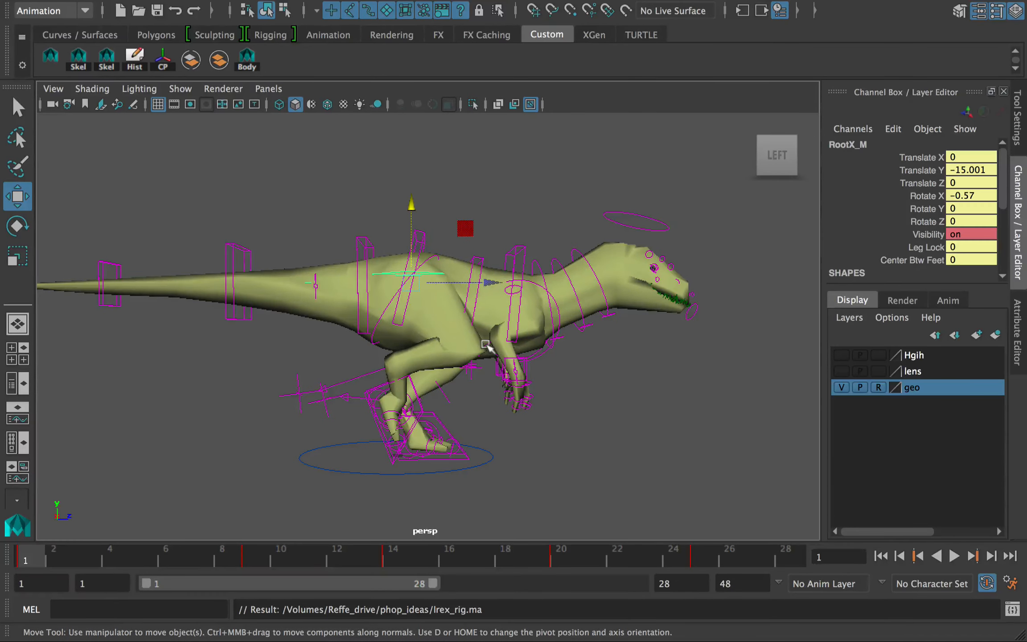
pyautogui.hotkey('alt', 'v')
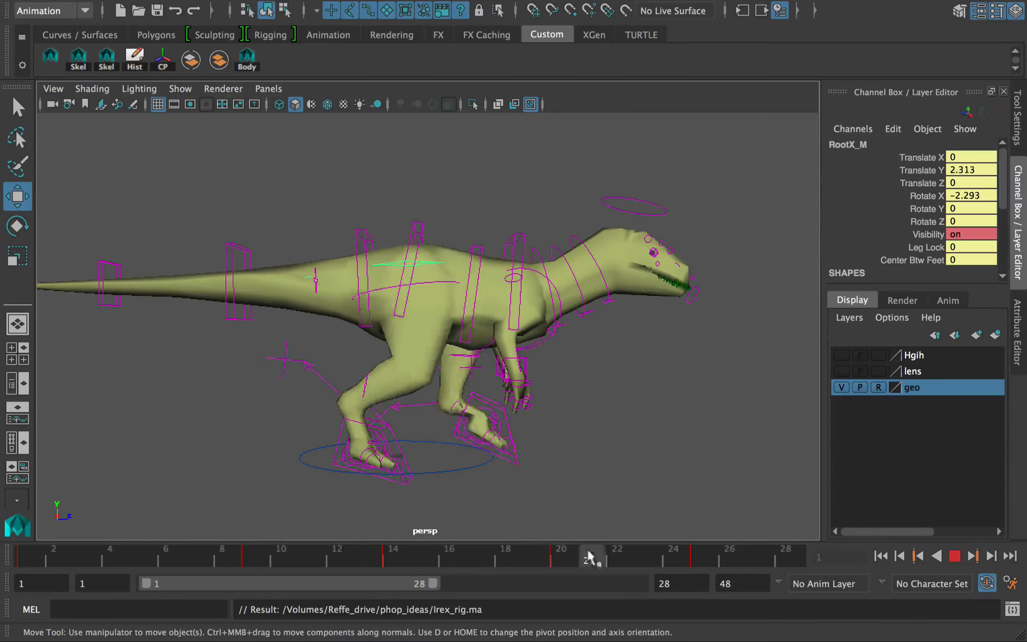
pyautogui.hotkey('alt', 'v')
# - Display the Graph Editor below the viewport and frame the root control's Translate Y curve
pyautogui.click(17, 413)
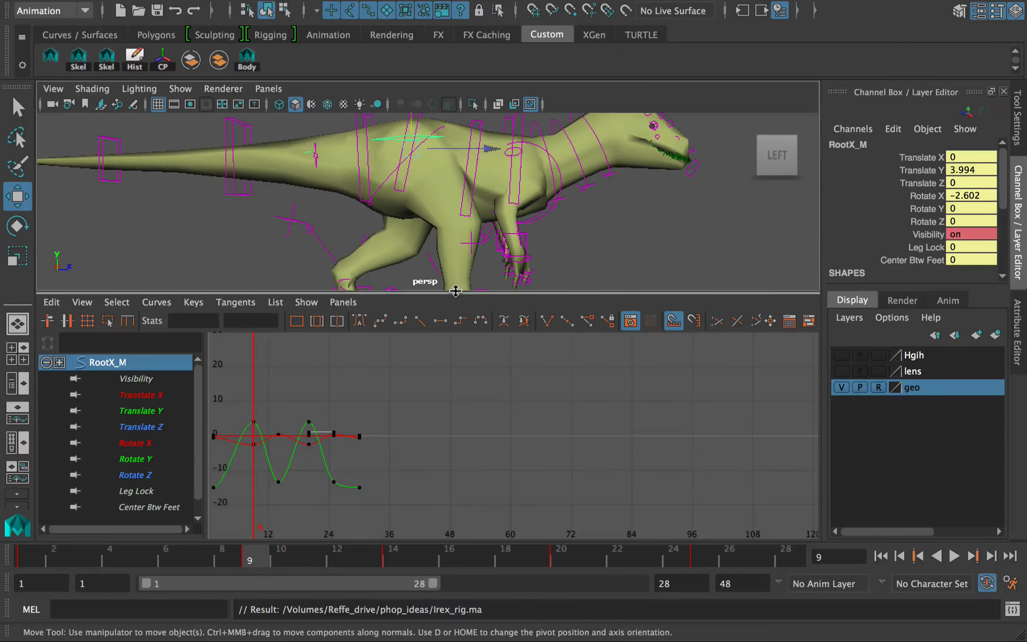
pyautogui.moveTo(455, 291); pyautogui.dragTo(455, 335)
pyautogui.hotkey('alt', ',')
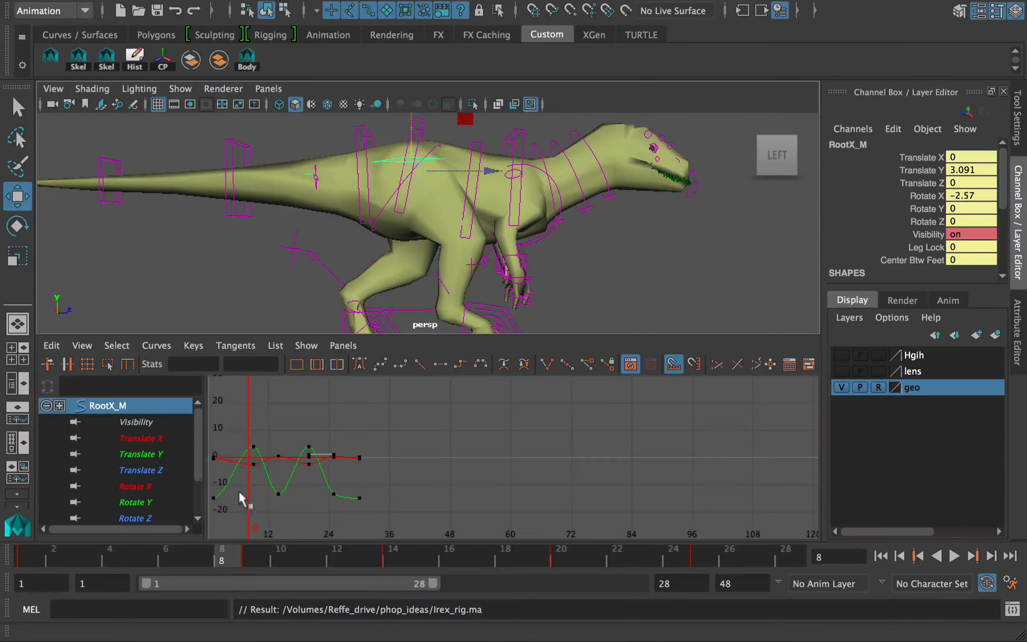
pyautogui.click(157, 456)
pyautogui.press('f')
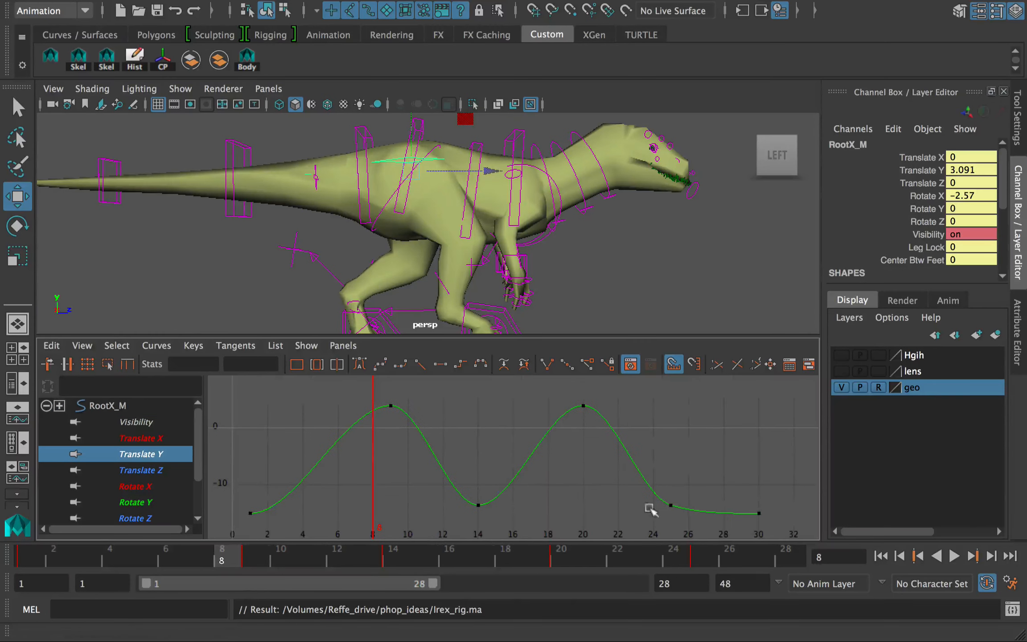
# - Convert the Translate Y keys from frame 9 to 25 to weighted tangents with freed tangent weights
pyautogui.moveTo(342, 404); pyautogui.dragTo(340, 402)
pyautogui.rightClick(493, 415)
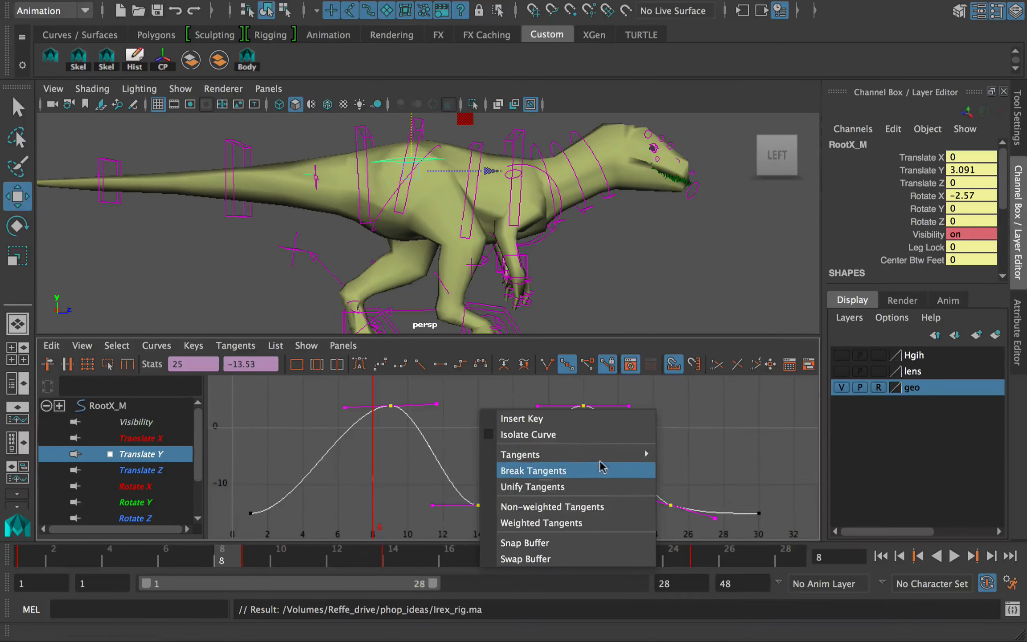
pyautogui.moveTo(607, 455)
pyautogui.click(585, 507)
pyautogui.rightClick(565, 410)
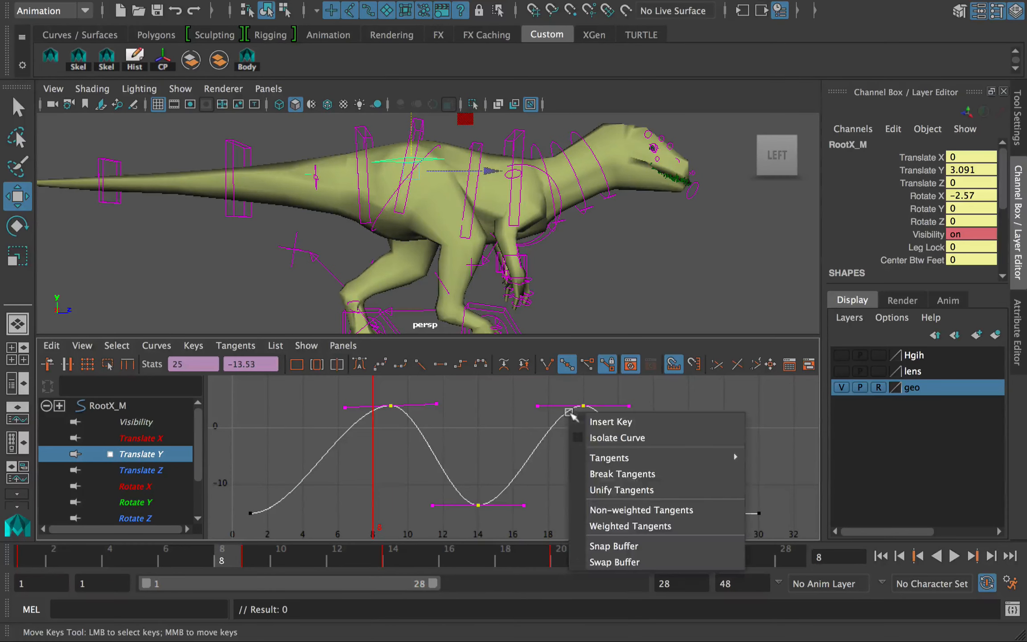
pyautogui.click(650, 510)
# - Lengthen the Translate Y tangent handles at frames 20, 9 and 14 to hold the extremes longer, and play back the cycle
pyautogui.click(613, 406)
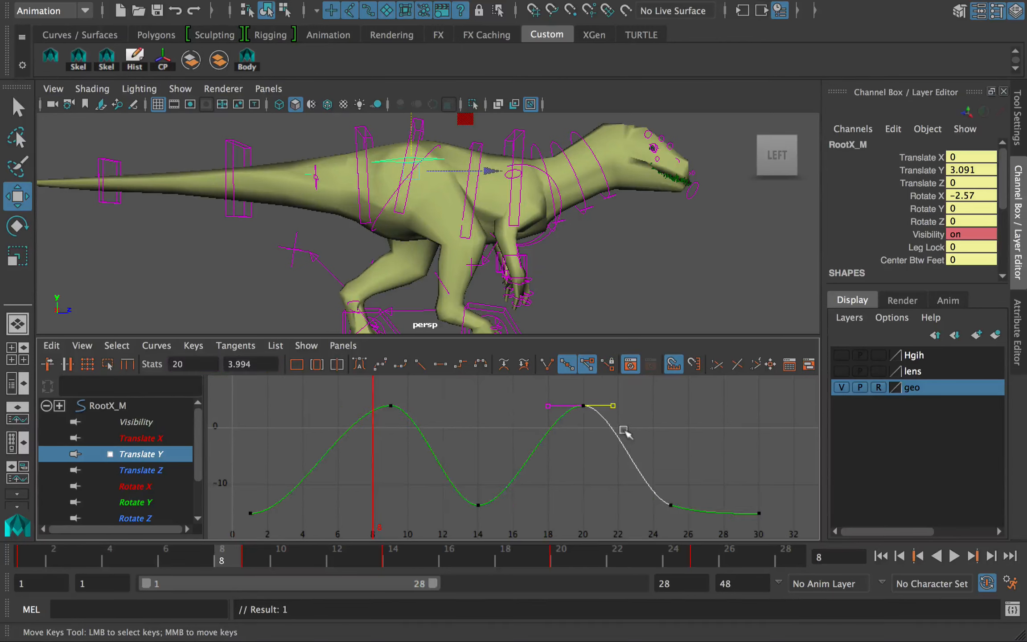
pyautogui.moveTo(633, 417); pyautogui.dragTo(641, 430, button='middle')
pyautogui.moveTo(497, 484); pyautogui.dragTo(459, 521)
pyautogui.click(391, 405)
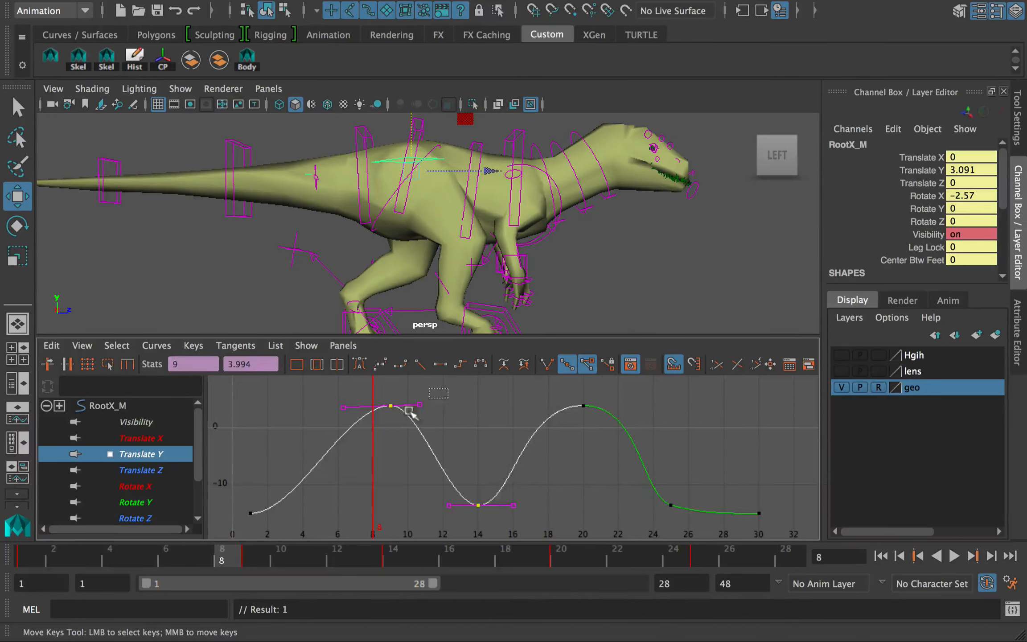
pyautogui.moveTo(496, 476); pyautogui.dragTo(457, 523)
pyautogui.moveTo(555, 487); pyautogui.dragTo(570, 485, button='middle')
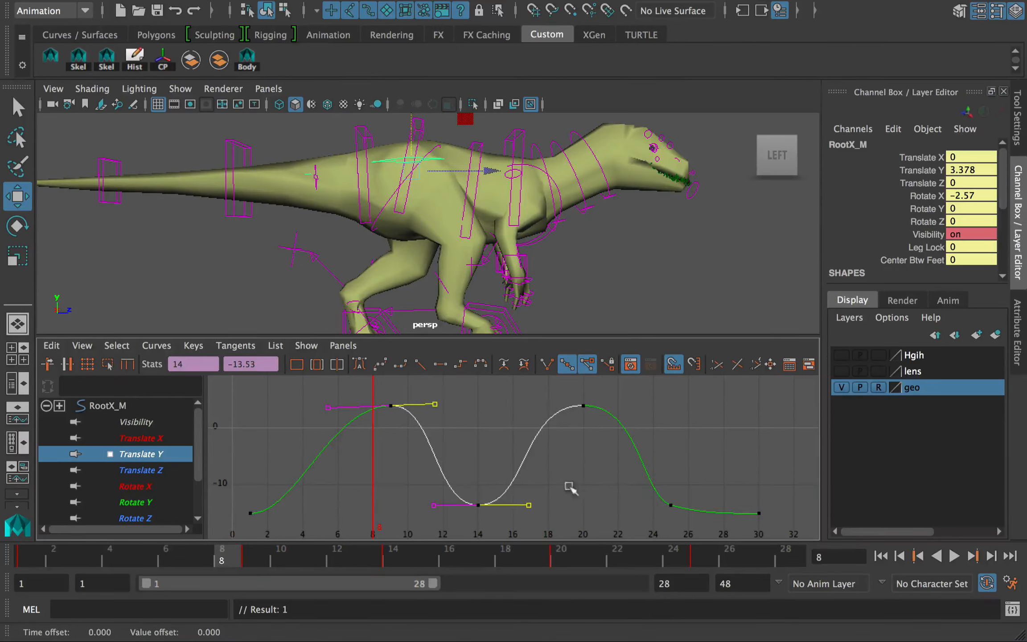
pyautogui.click(493, 477)
pyautogui.hotkey('alt', 'v')
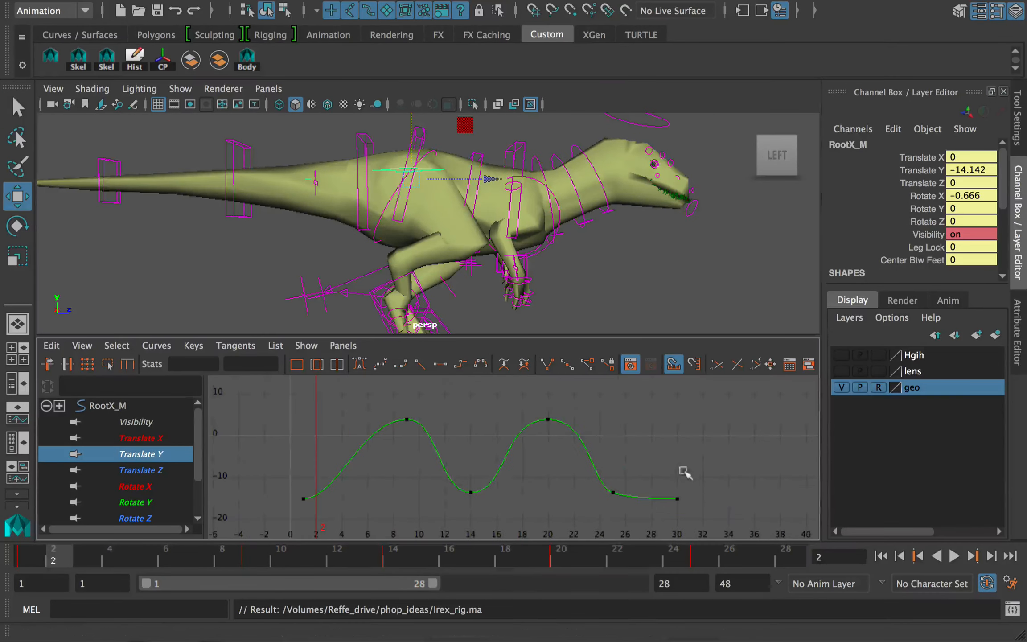
# - Return to frame 1 and enlarge the 3D viewport above the Graph Editor
pyautogui.moveTo(685, 473); pyautogui.dragTo(668, 517)
pyautogui.moveTo(42, 548)
pyautogui.mouseDown()
pyautogui.moveTo(130, 557)
pyautogui.moveTo(25, 553)
pyautogui.mouseUp()
pyautogui.keyDown('alt'); pyautogui.moveTo(550, 239); pyautogui.dragTo(484, 229, button='middle'); pyautogui.keyUp('alt')
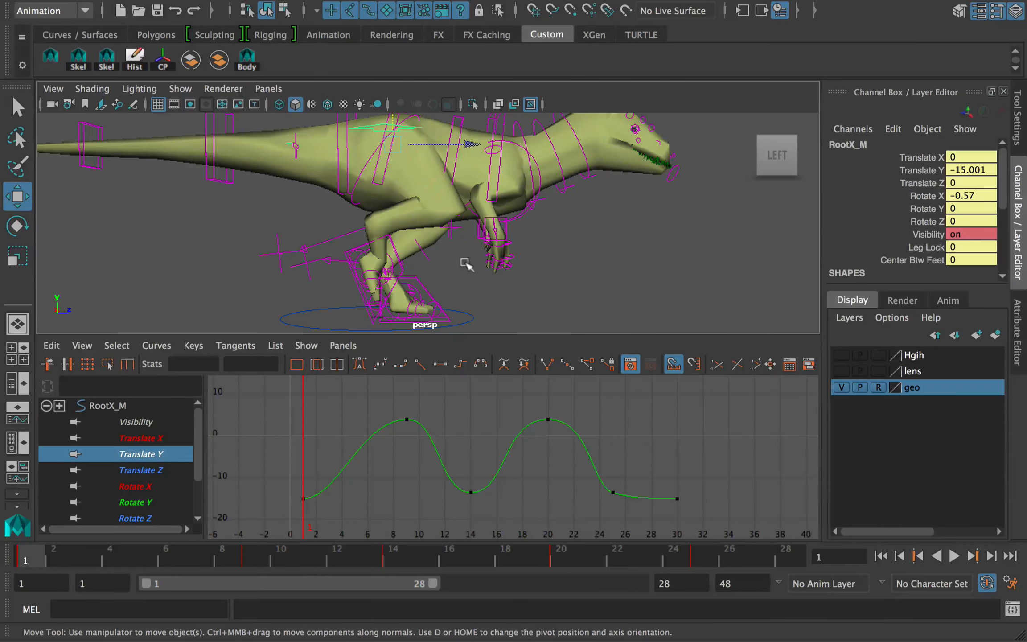
pyautogui.moveTo(463, 337); pyautogui.dragTo(464, 387)
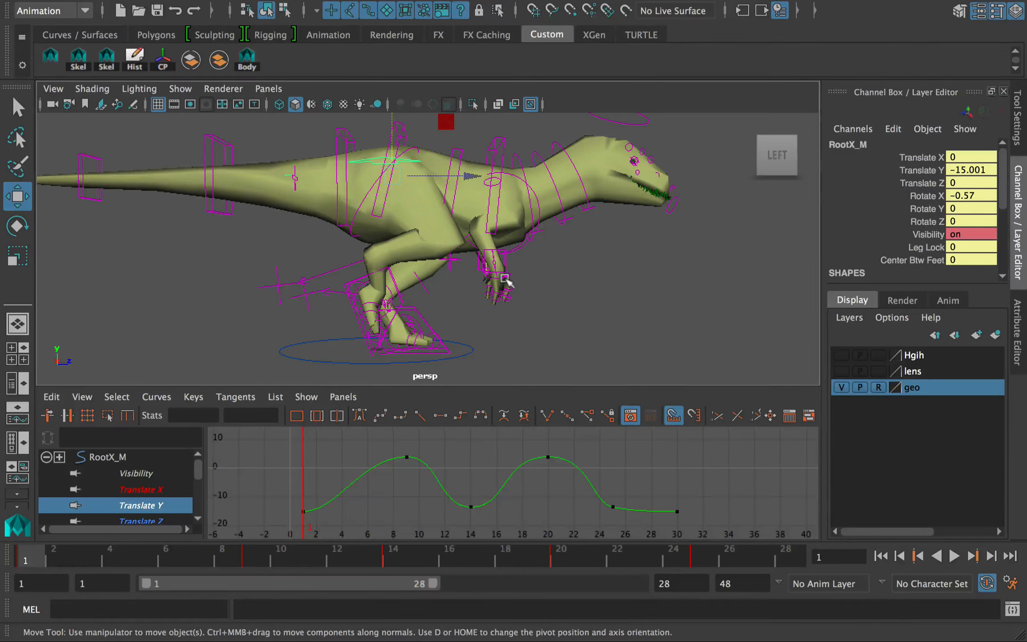
pyautogui.press('q')
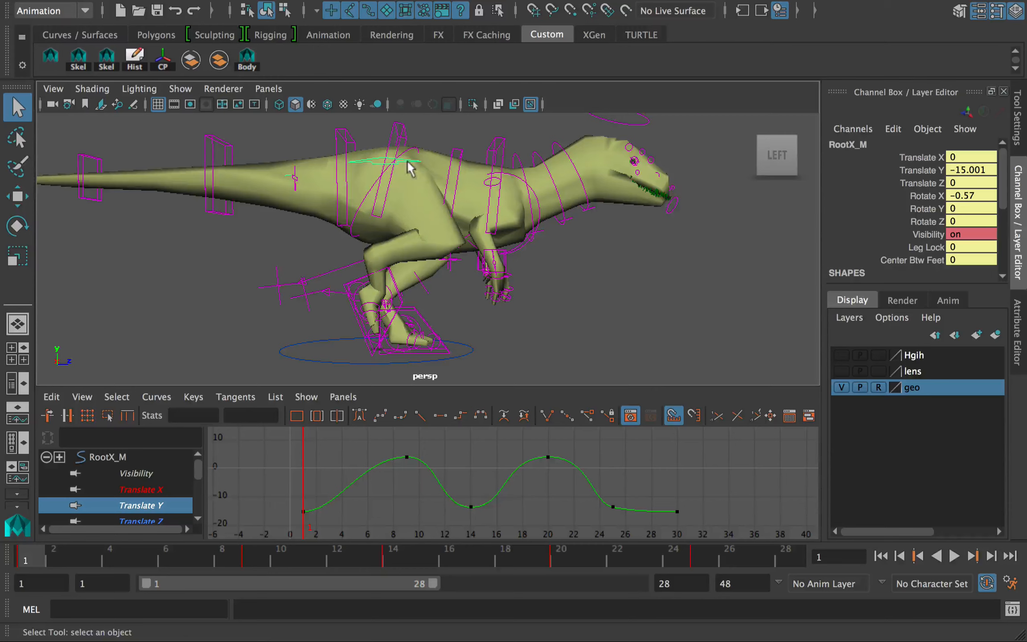
pyautogui.keyDown('alt'); pyautogui.moveTo(408, 165); pyautogui.dragTo(408, 185, button='middle'); pyautogui.keyUp('alt')
# - Tilt the root control at frame 9 to Rotate X -5.067
pyautogui.press('w')
pyautogui.click(175, 486)
pyautogui.scroll(-3, 161, 518)
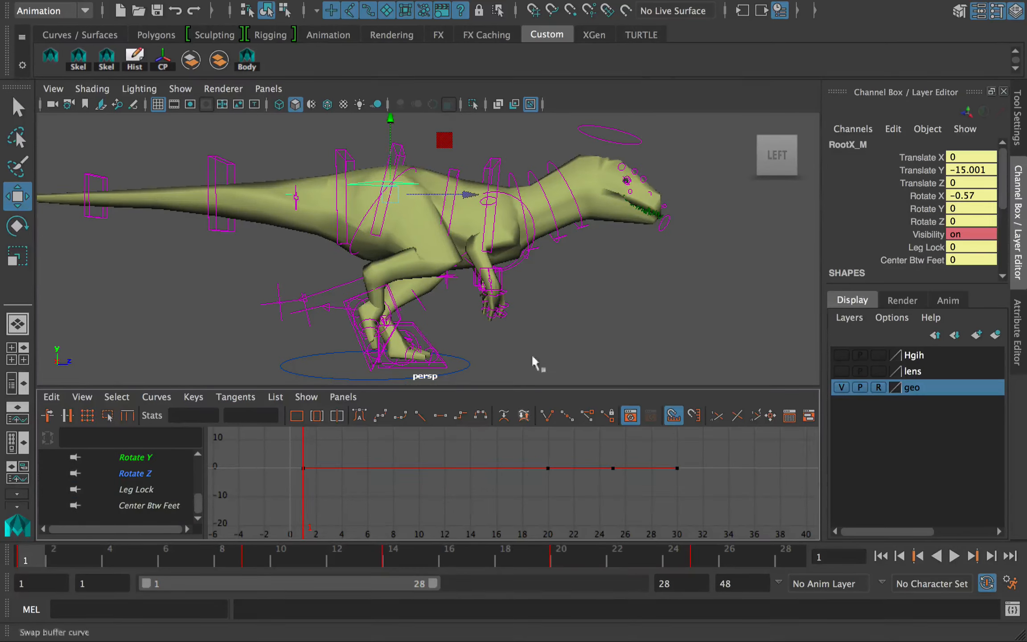
pyautogui.press('e')
pyautogui.keyDown('alt'); pyautogui.moveTo(535, 364); pyautogui.dragTo(535, 374, button='middle'); pyautogui.keyUp('alt')
pyautogui.scroll(1, 134, 486)
pyautogui.click(136, 480)
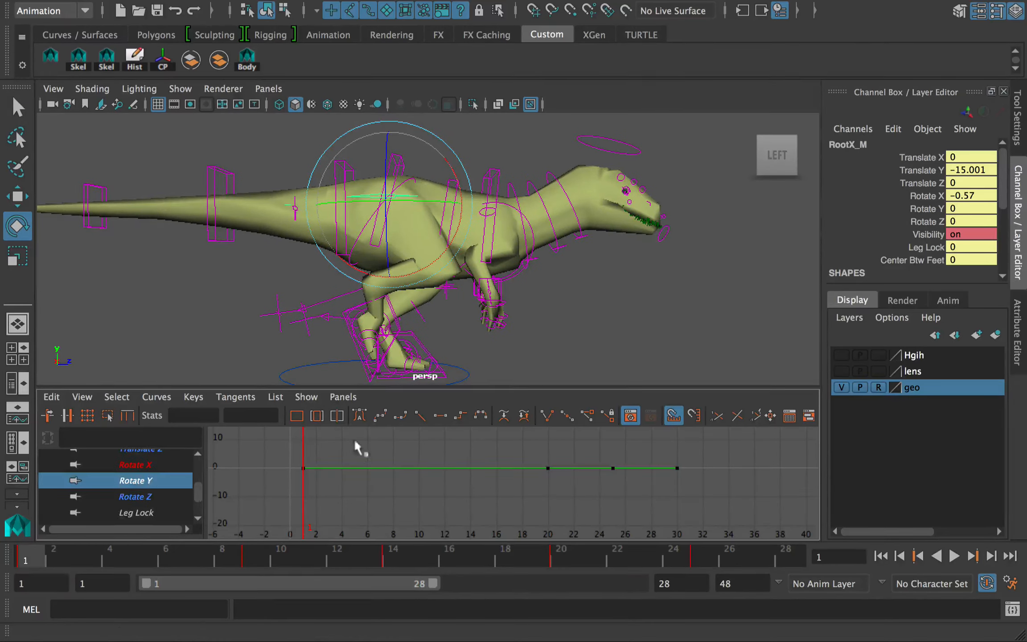
pyautogui.moveTo(64, 542); pyautogui.dragTo(258, 565)
pyautogui.moveTo(459, 203); pyautogui.dragTo(463, 216)
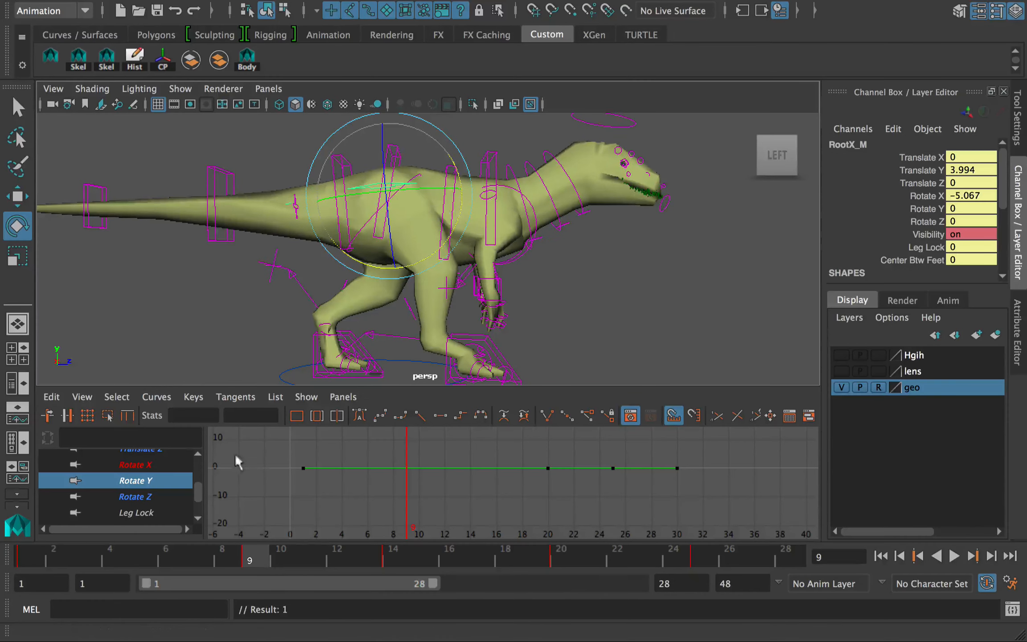
# - Show the root control's Rotate X curve and play back the cycle
pyautogui.click(136, 465)
pyautogui.hotkey('alt', 'v')
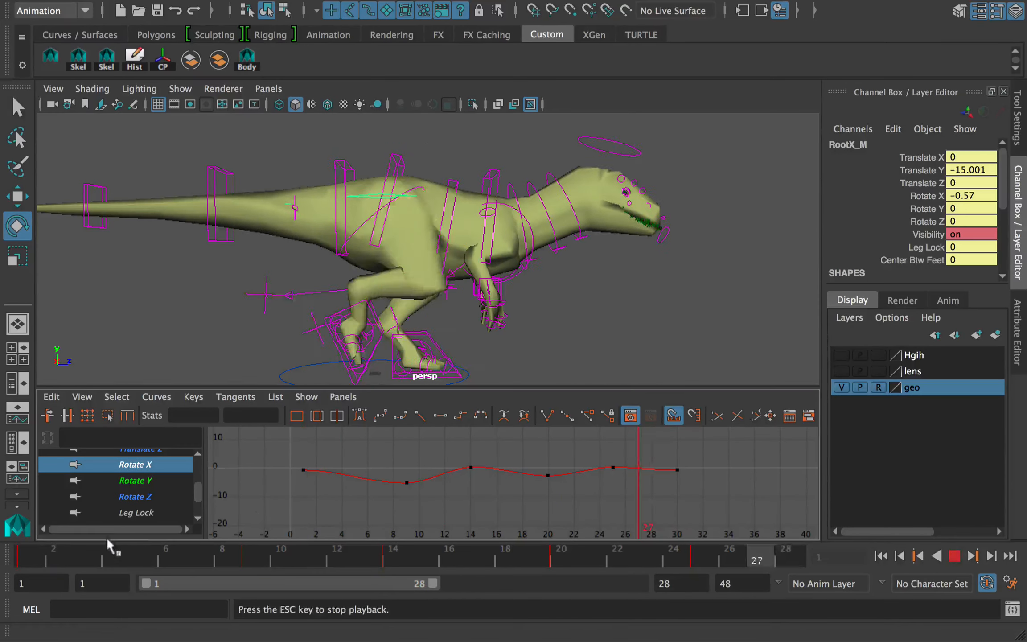
pyautogui.press('Escape')
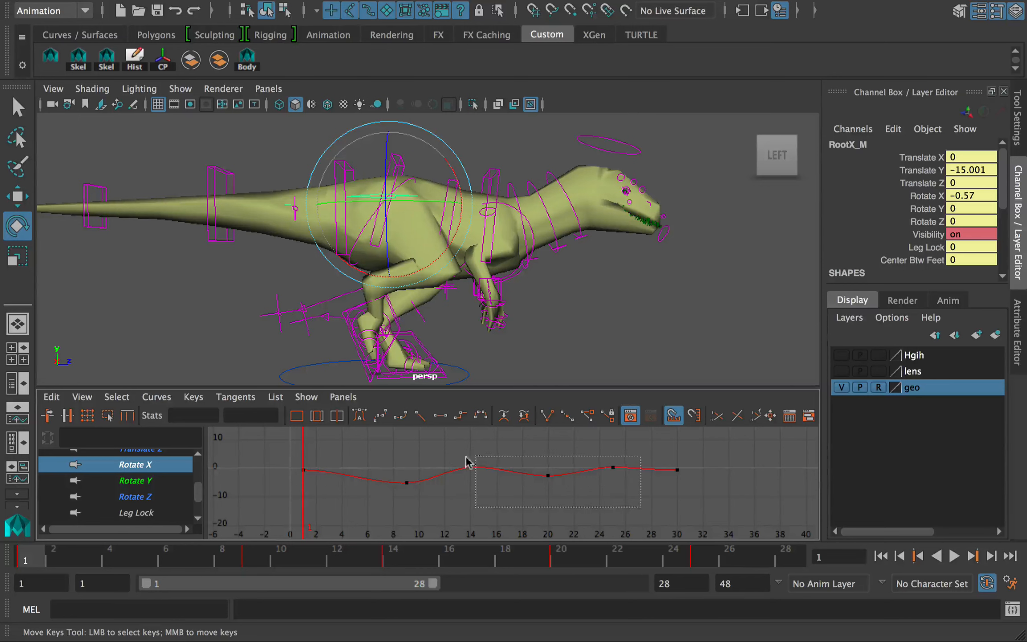
# - Give the Rotate X keys from frame 9 to 25 weighted tangents with freed weights, and fit the curve in the graph
pyautogui.moveTo(467, 457); pyautogui.dragTo(399, 457)
pyautogui.click(588, 416)
pyautogui.rightClick(556, 451)
pyautogui.click(611, 563)
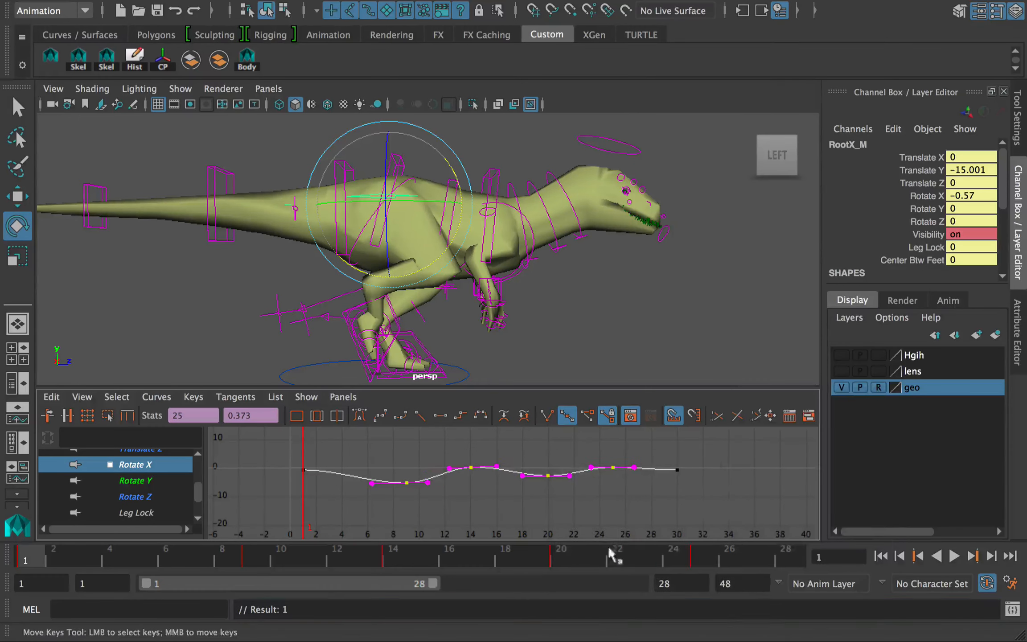
pyautogui.scroll(3, 547, 472)
pyautogui.press('a')
pyautogui.click(571, 460)
pyautogui.keyDown('alt'); pyautogui.moveTo(571, 460); pyautogui.dragTo(550, 457, button='middle'); pyautogui.keyUp('alt')
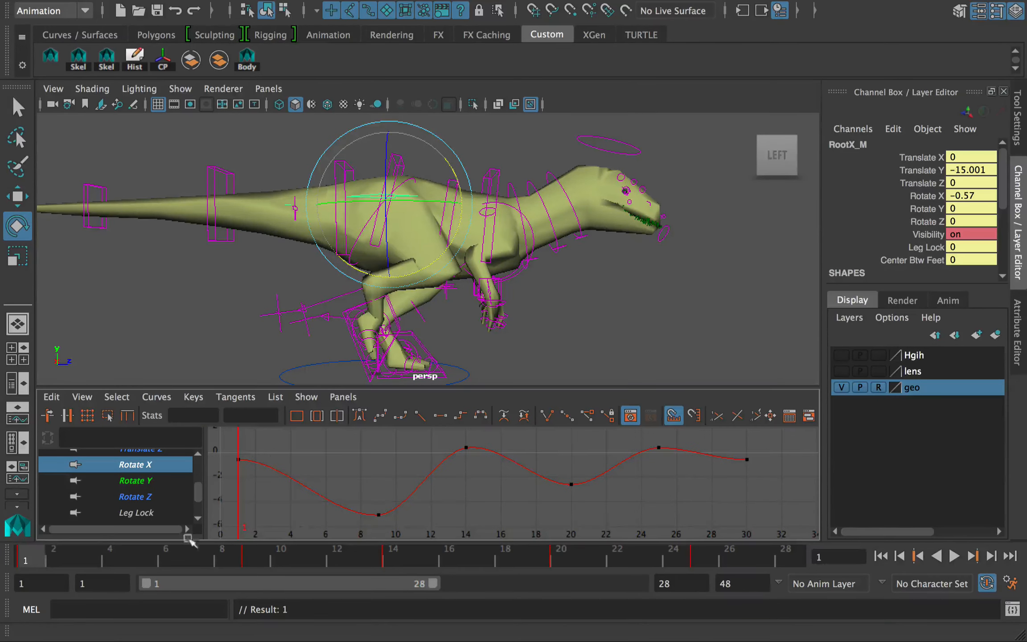
# - Change the root control's Rotate X keys to -4.611 at frame 9 and -0.474 at frame 14, and play back the cycle
pyautogui.hotkey('alt', 'v')
pyautogui.moveTo(106, 555); pyautogui.dragTo(255, 561)
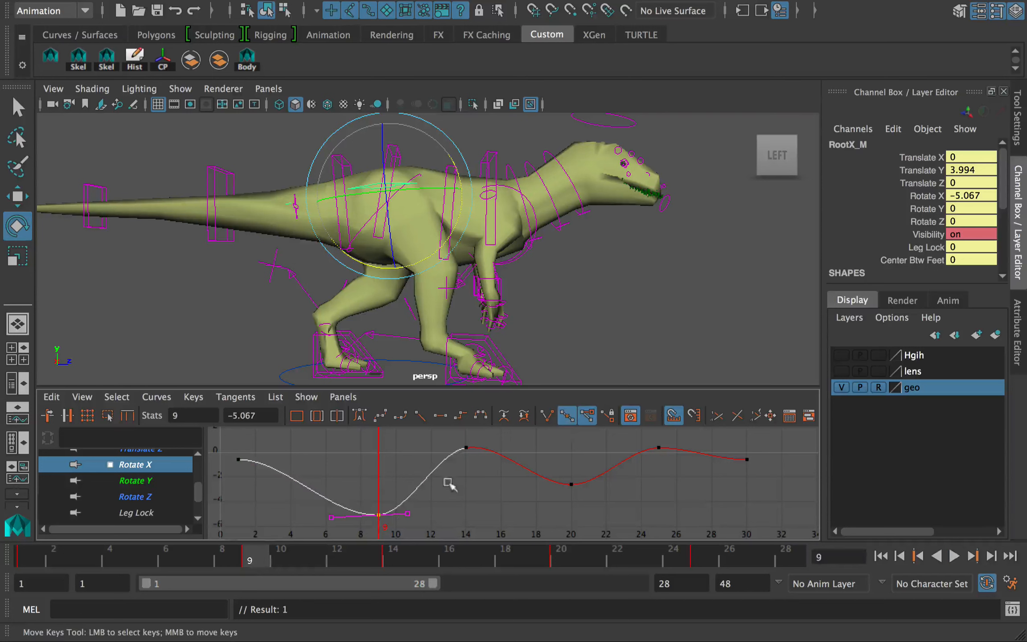
pyautogui.press('w')
pyautogui.moveTo(449, 484); pyautogui.dragTo(424, 502, button='middle')
pyautogui.moveTo(452, 437); pyautogui.dragTo(481, 470)
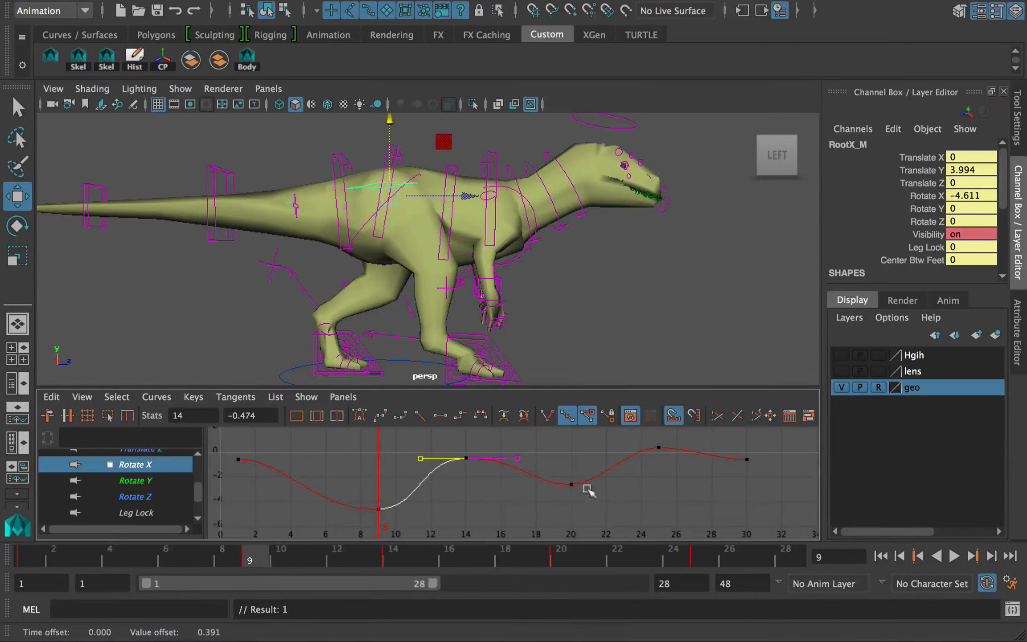
pyautogui.press('a')
pyautogui.hotkey('alt', 'v')
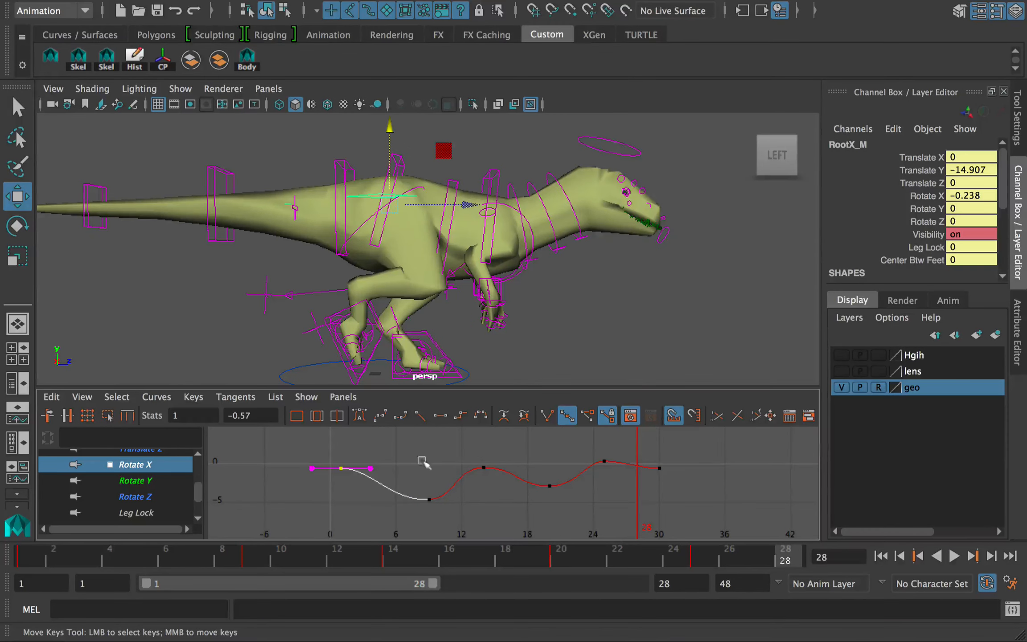
# - Set the root control's Rotate X to -2.342 at frames 1 and 30, and extend the playback range to frame 30
pyautogui.click(26, 557)
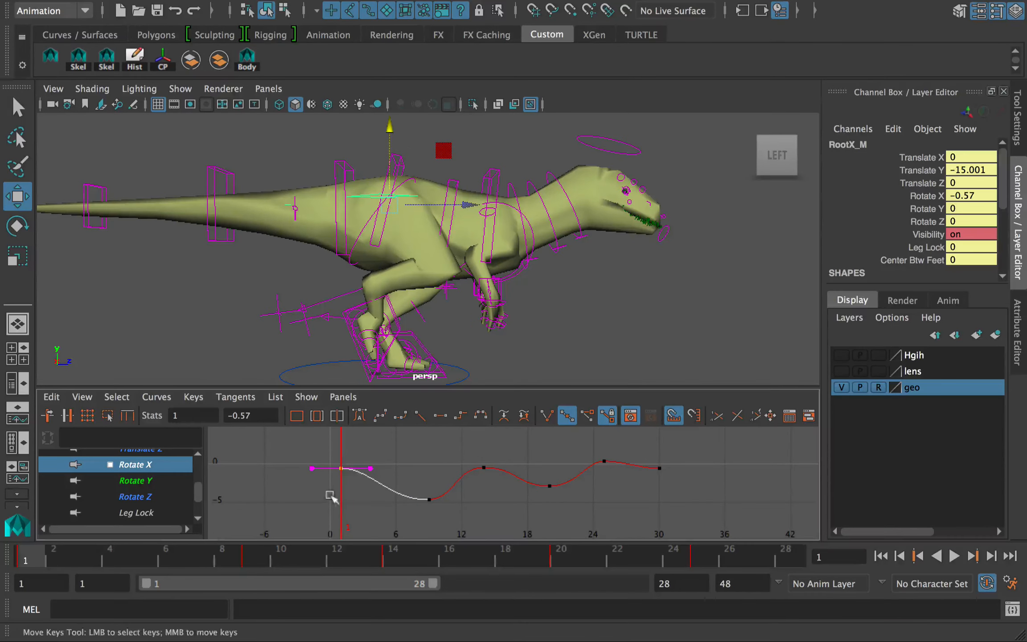
pyautogui.moveTo(334, 493); pyautogui.dragTo(328, 506, button='middle')
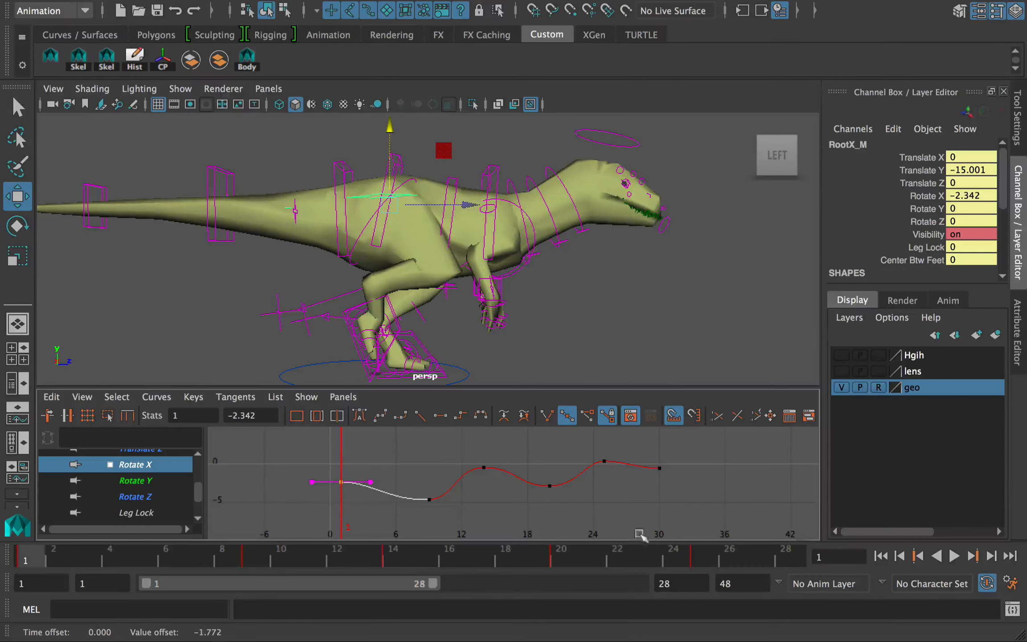
pyautogui.moveTo(433, 589); pyautogui.dragTo(453, 585)
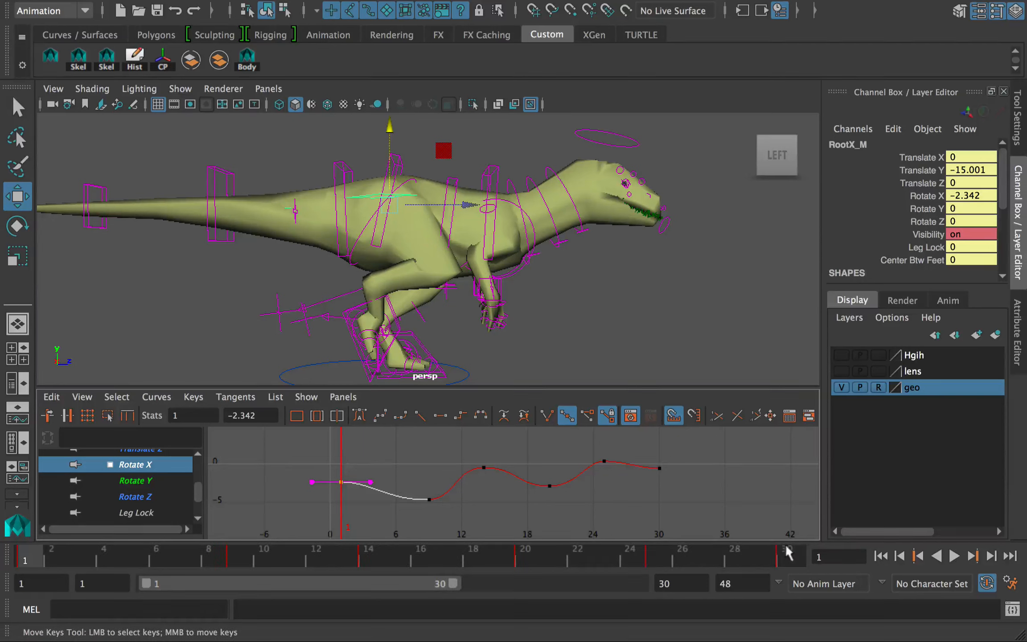
pyautogui.moveTo(26, 558)
pyautogui.mouseDown()
pyautogui.moveTo(287, 565)
pyautogui.moveTo(25, 564)
pyautogui.mouseUp()
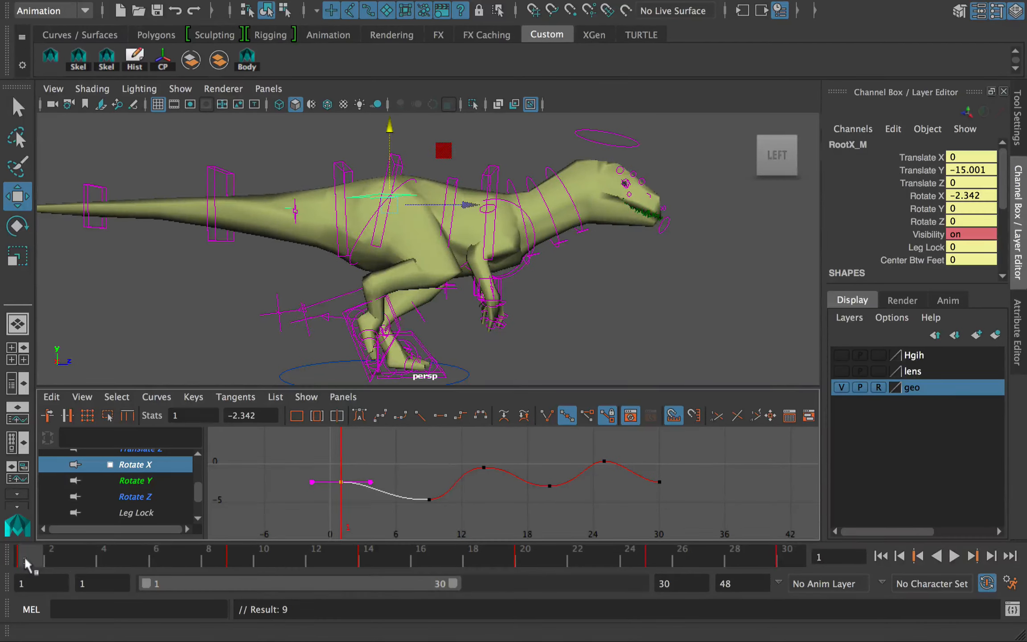
# - Set the FKIKBlend of the FKIKSpline_M control to 10 at frame 1
pyautogui.keyDown('alt'); pyautogui.moveTo(191, 342); pyautogui.dragTo(459, 236); pyautogui.keyUp('alt')
pyautogui.click(451, 231)
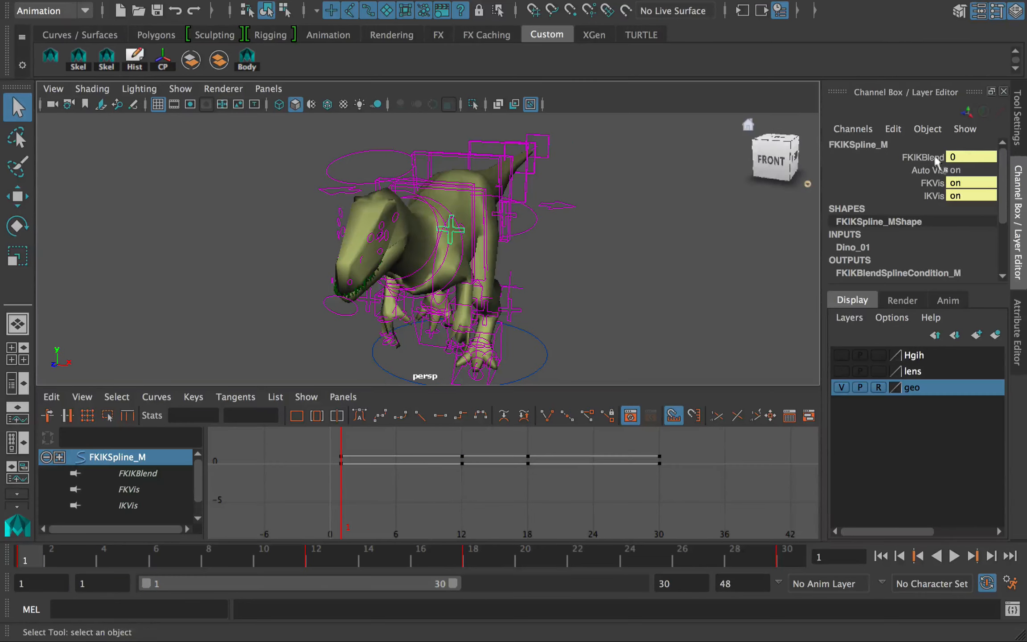
pyautogui.click(925, 157)
pyautogui.moveTo(803, 222); pyautogui.dragTo(817, 222, button='middle')
pyautogui.keyDown('alt'); pyautogui.moveTo(450, 219); pyautogui.dragTo(557, 216); pyautogui.keyUp('alt')
pyautogui.keyDown('alt'); pyautogui.moveTo(499, 225); pyautogui.dragTo(517, 241, button='right'); pyautogui.keyUp('alt')
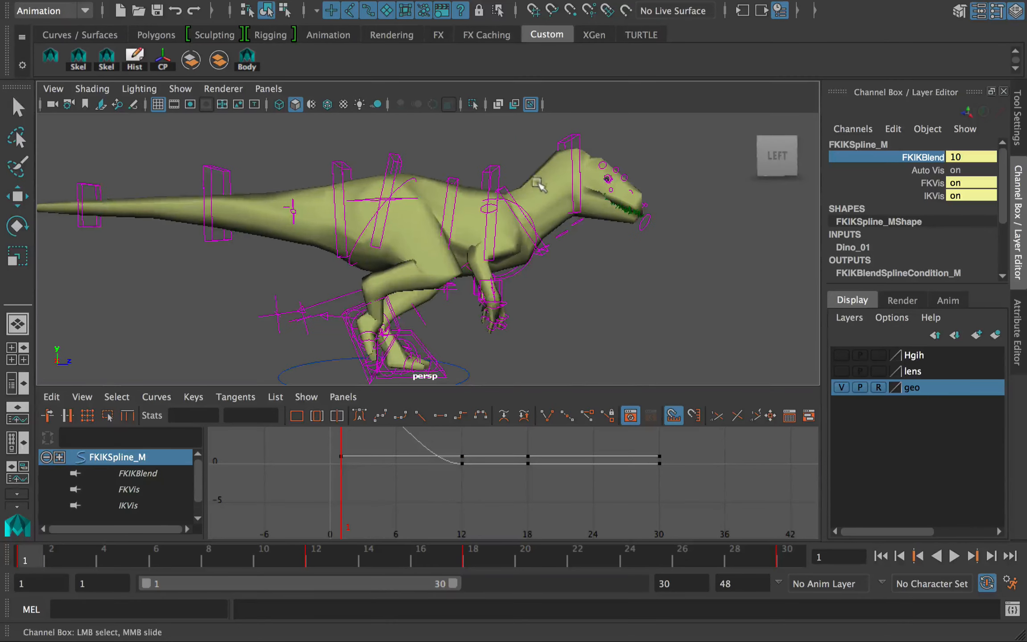
pyautogui.keyDown('alt'); pyautogui.moveTo(523, 186); pyautogui.dragTo(511, 196, button='right'); pyautogui.keyUp('alt')
# - Play back the cycle and delete the FKIKSpline_M keys between frames 4 and 26
pyautogui.hotkey('alt', 'v')
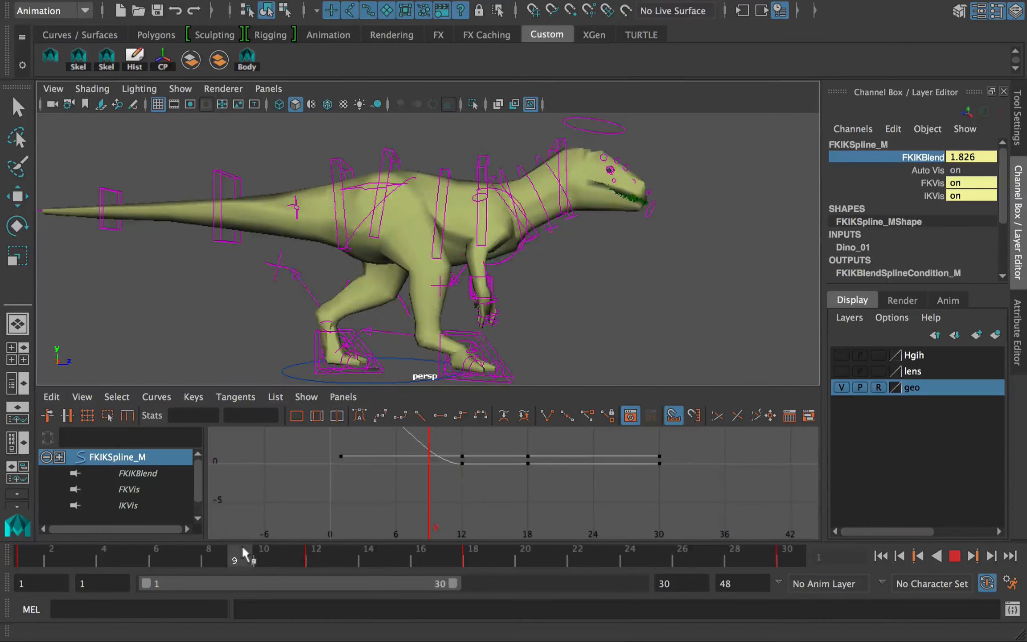
pyautogui.press('Escape')
pyautogui.keyDown('alt'); pyautogui.moveTo(567, 177); pyautogui.dragTo(277, 263); pyautogui.keyUp('alt')
pyautogui.keyDown('shift'); pyautogui.moveTo(103, 560); pyautogui.dragTo(613, 563); pyautogui.keyUp('shift')
pyautogui.rightClick(613, 563)
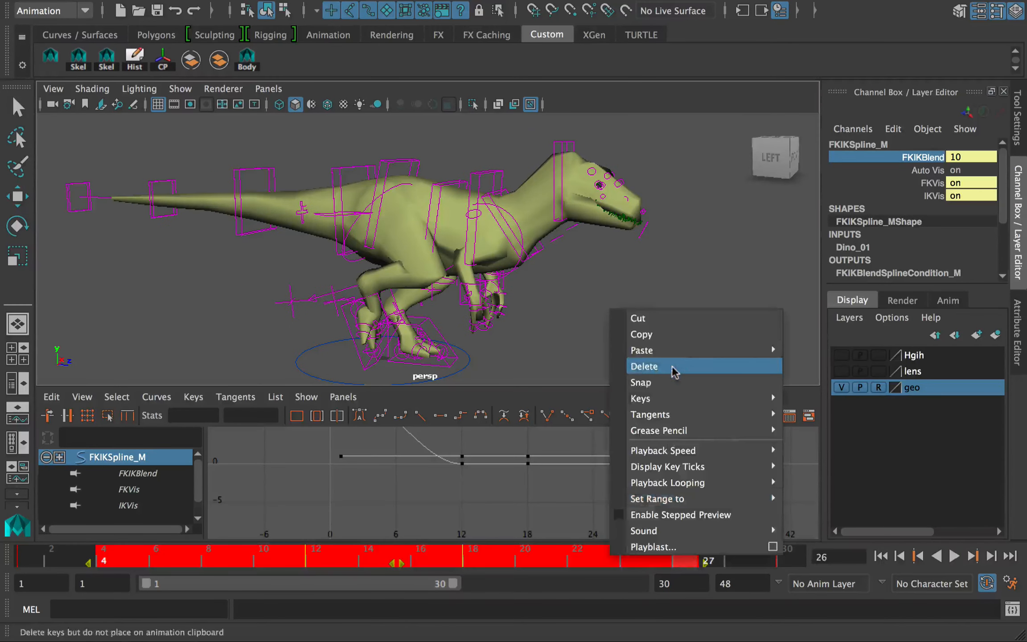
pyautogui.click(692, 365)
# - Set FKIKBlend to 10 at frame 30 and save the scene
pyautogui.click(92, 557)
pyautogui.click(797, 553)
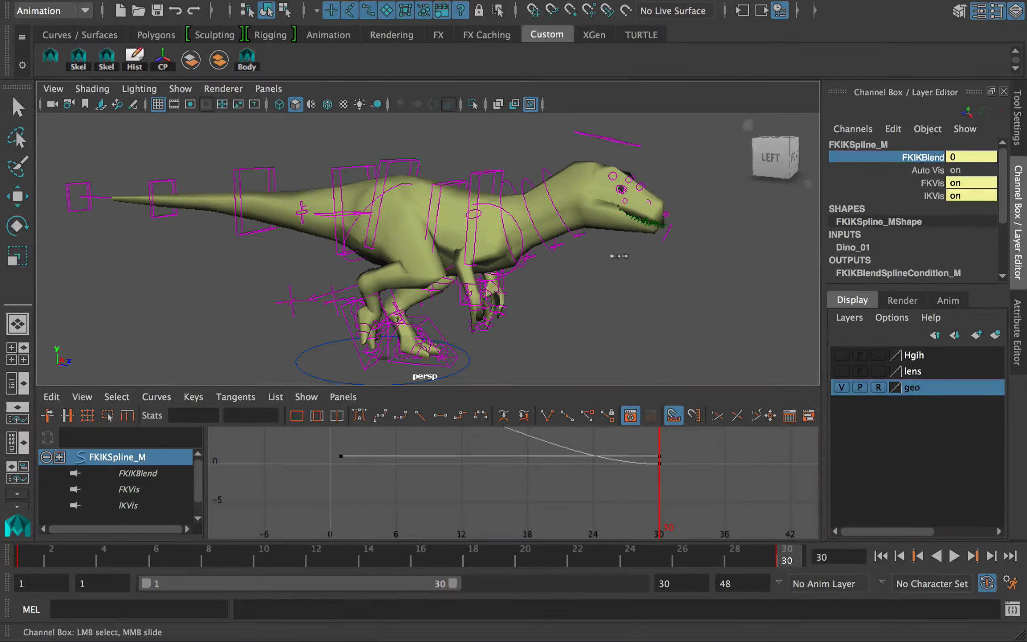
pyautogui.moveTo(568, 207); pyautogui.dragTo(570, 247, button='middle')
pyautogui.keyDown('alt'); pyautogui.moveTo(571, 247); pyautogui.dragTo(599, 237); pyautogui.keyUp('alt')
pyautogui.hotkey('alt', 'shift', 'v')
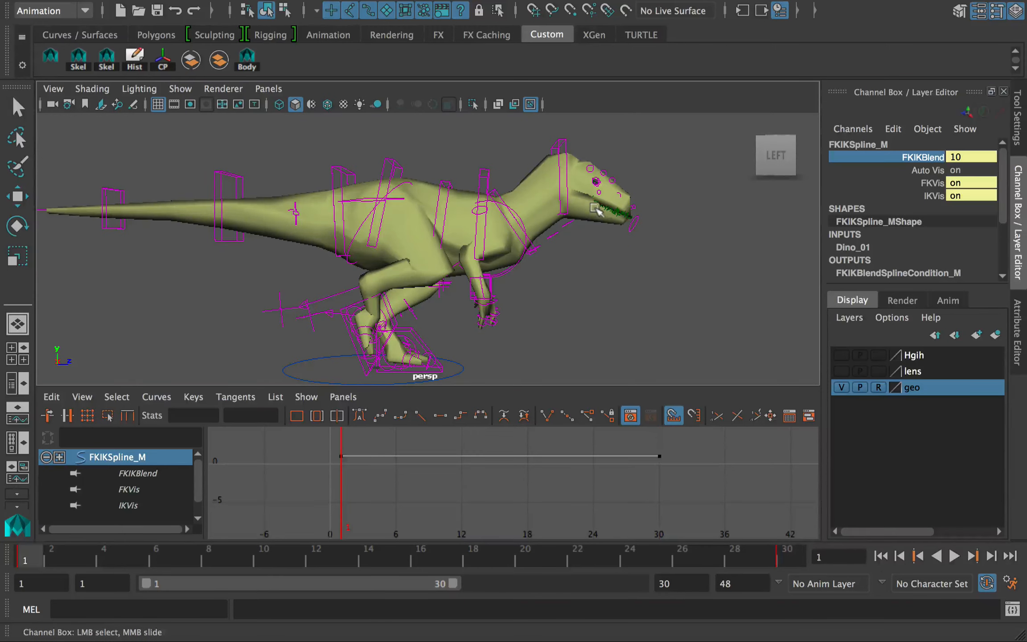
pyautogui.press('q')
pyautogui.press('super+s')
# - Select the IKSpline2_M neck control and scrub and play the cycle from frame 1 to examine the body's motion
pyautogui.click(496, 339)
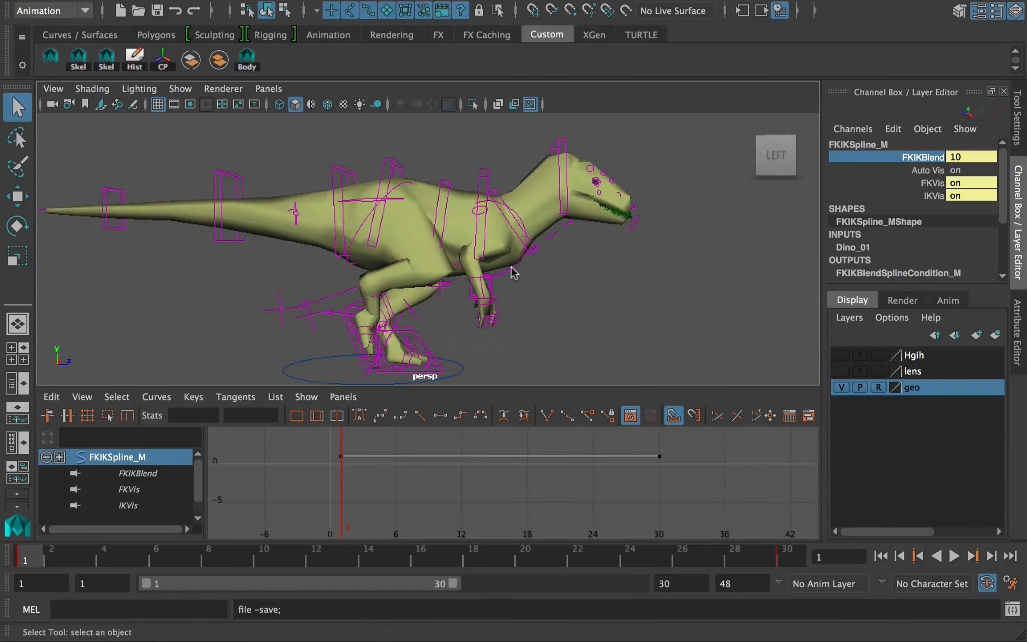
pyautogui.keyDown('alt'); pyautogui.moveTo(513, 271); pyautogui.dragTo(515, 267); pyautogui.keyUp('alt')
pyautogui.click(561, 199)
pyautogui.press('w')
pyautogui.keyDown('alt'); pyautogui.moveTo(558, 197); pyautogui.dragTo(541, 191, button='middle'); pyautogui.keyUp('alt')
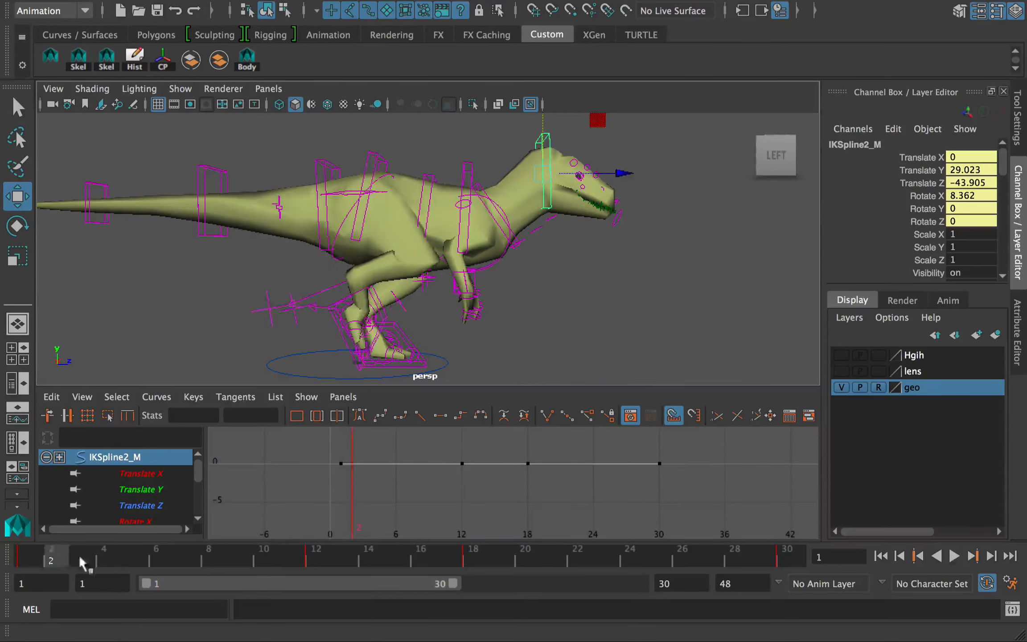
pyautogui.moveTo(78, 555); pyautogui.dragTo(798, 559)
pyautogui.click(880, 557)
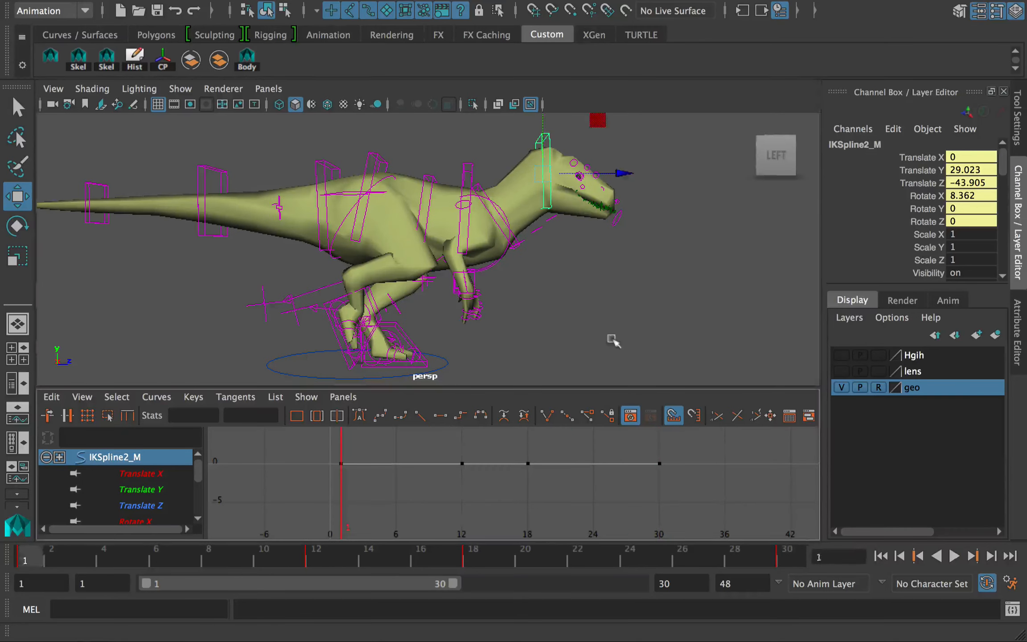
pyautogui.hotkey('alt', 'v')
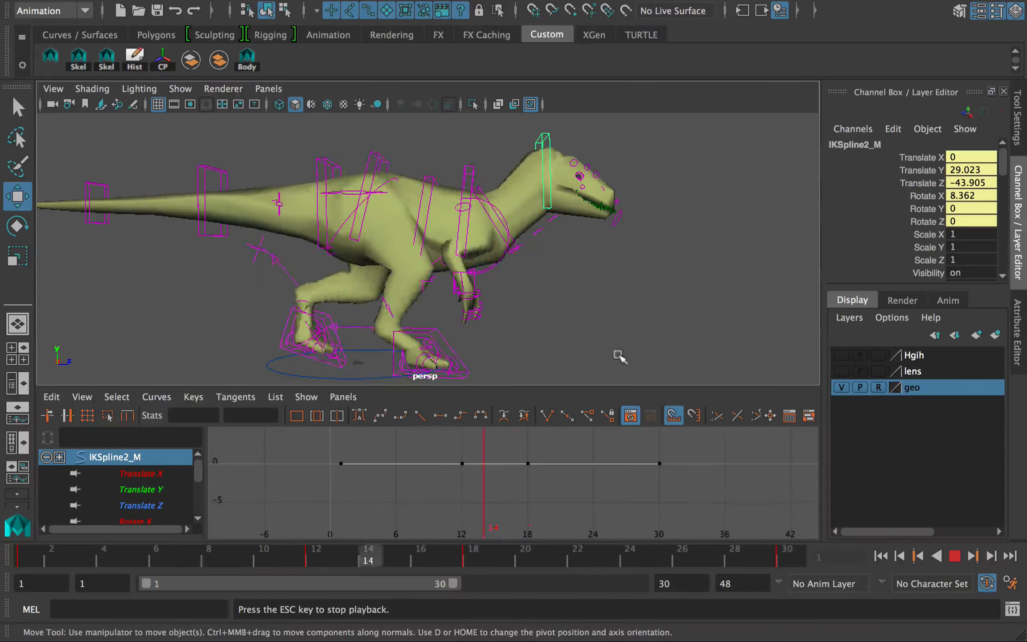
pyautogui.press('Escape')
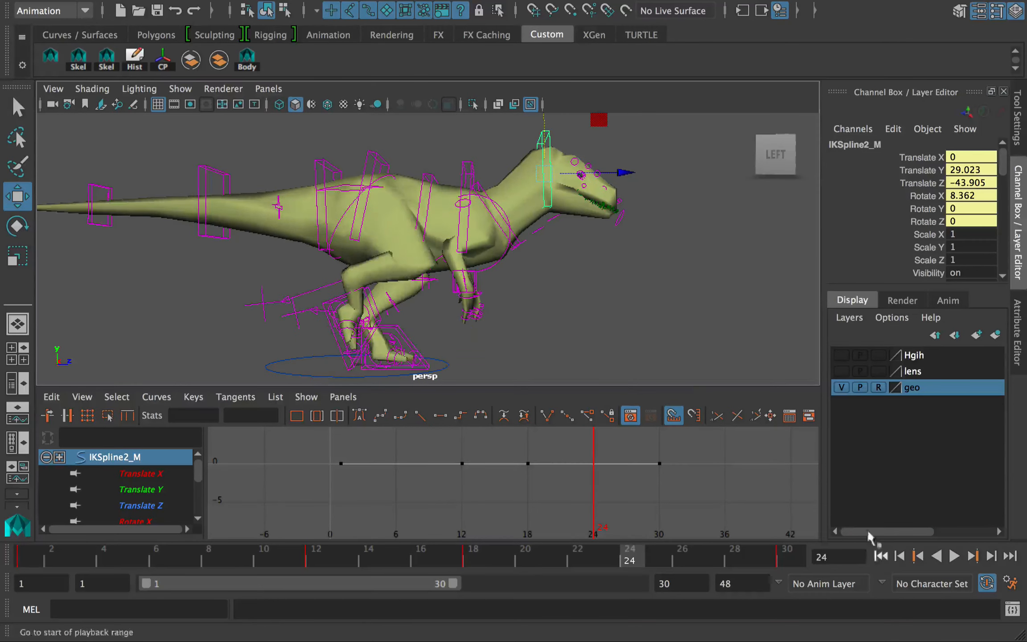
pyautogui.click(881, 556)
pyautogui.hotkey('alt', 'v')
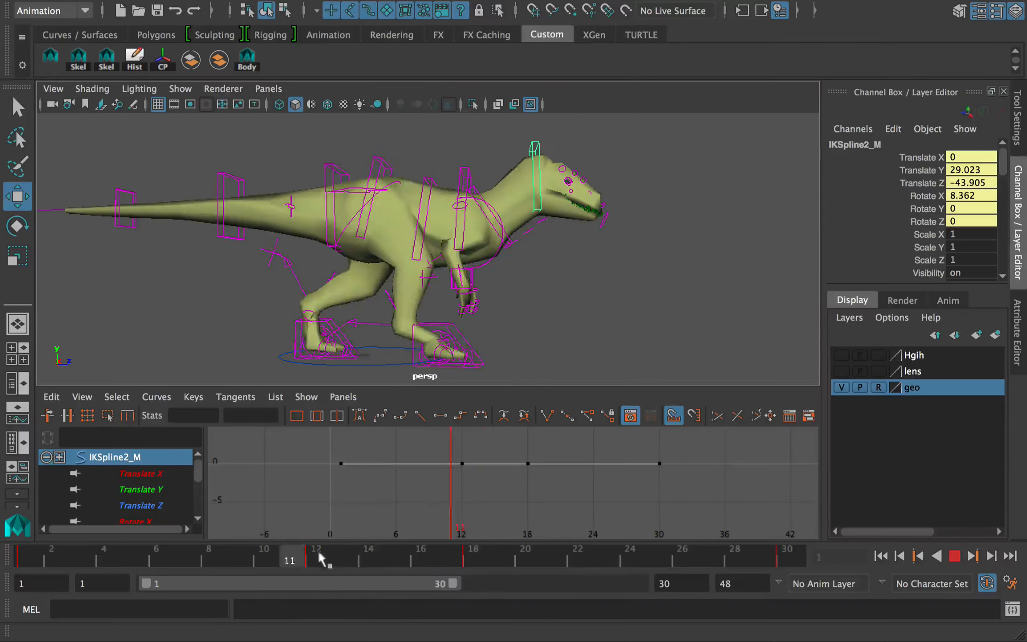
pyautogui.press('Escape')
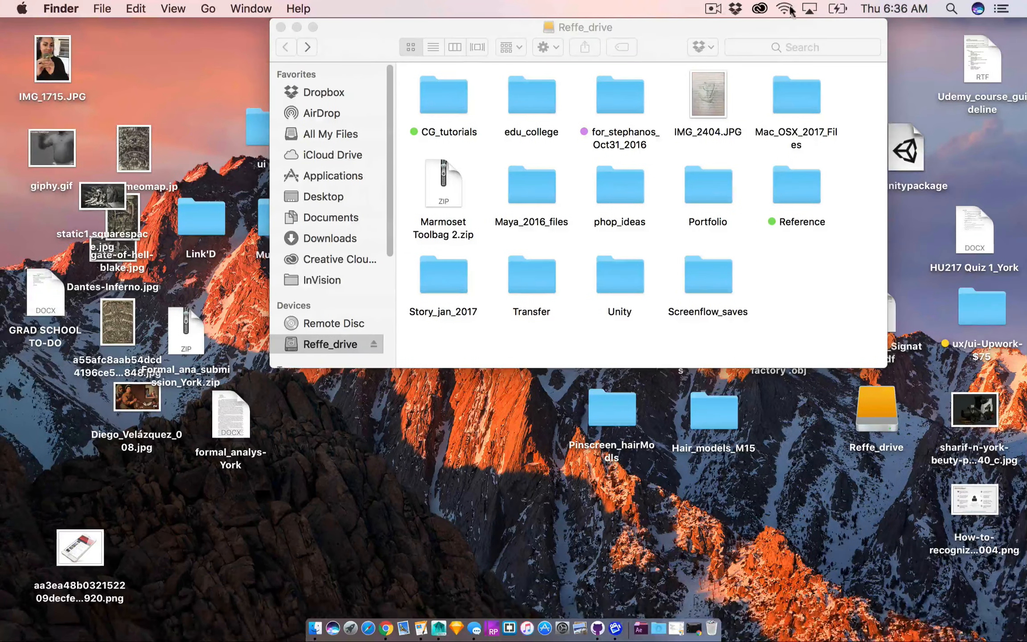
pyautogui.click(716, 9)
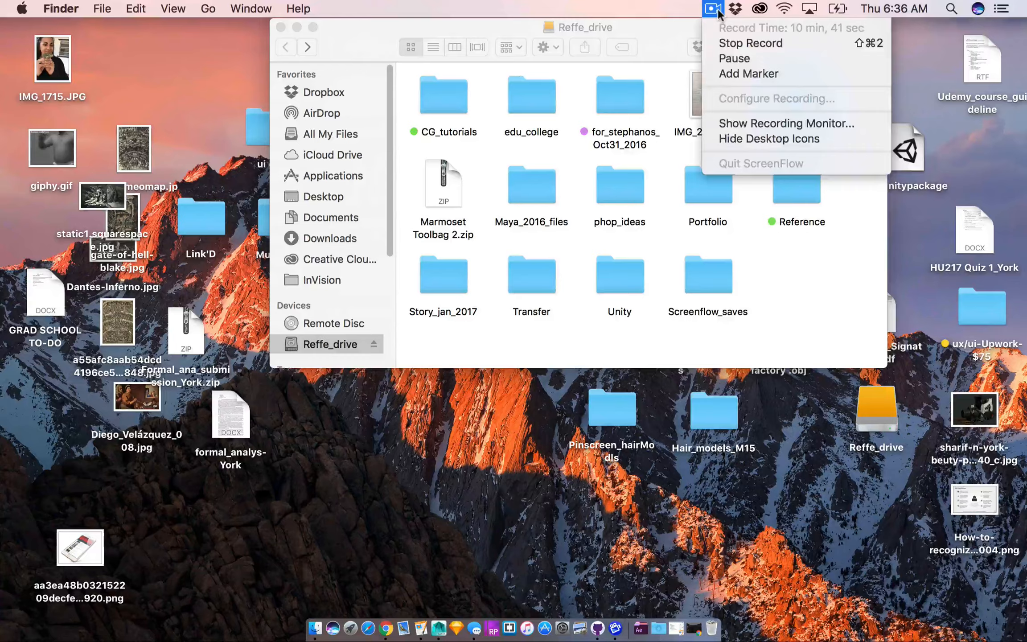
pyautogui.hotkey('ctrl', 'Right')
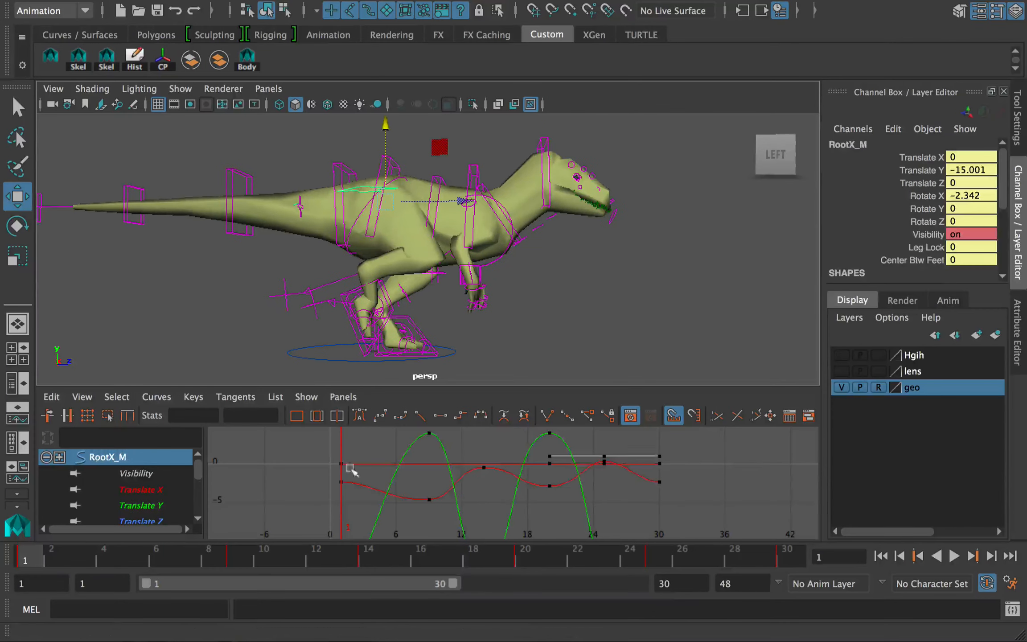
# - Break the tangents of the root control's Translate Y key at frame 14 and angle its outgoing handle upward
pyautogui.moveTo(29, 560)
pyautogui.mouseDown()
pyautogui.moveTo(646, 559)
pyautogui.moveTo(28, 555)
pyautogui.mouseUp()
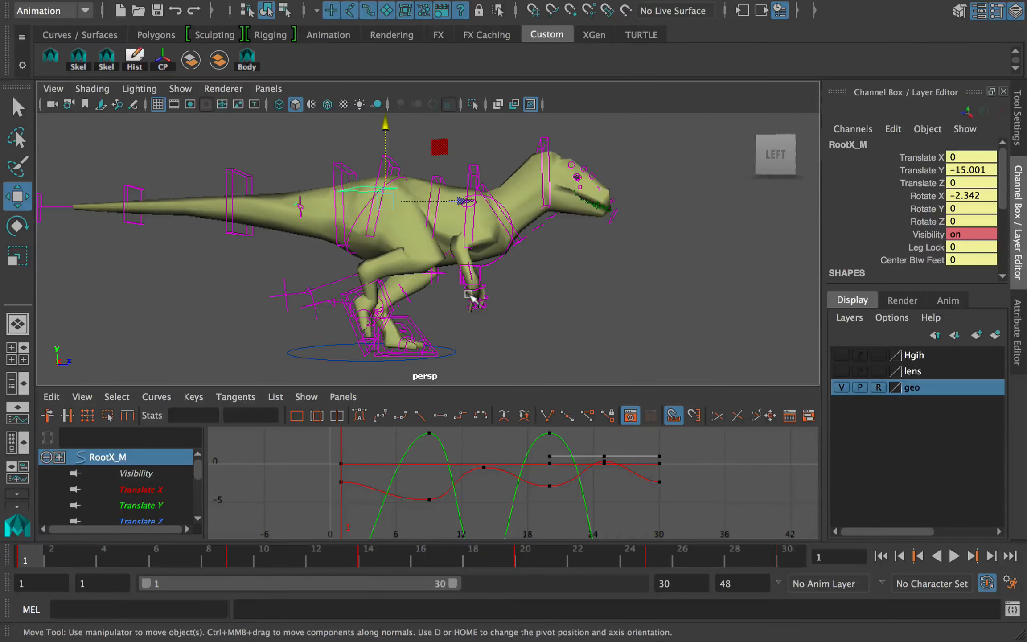
pyautogui.hotkey('alt', 'v')
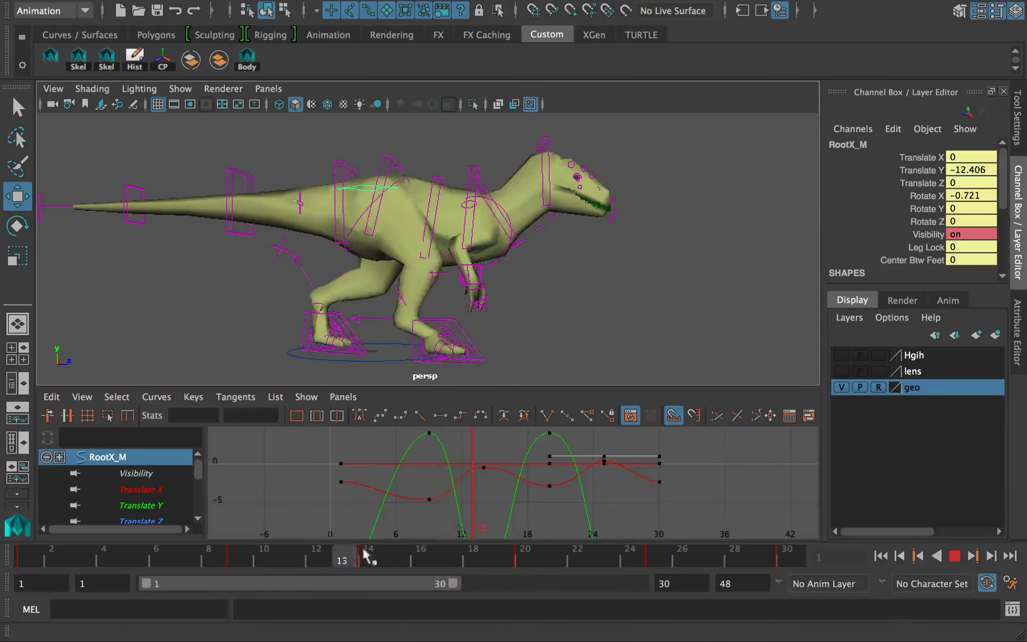
pyautogui.click(369, 556)
pyautogui.keyDown('alt'); pyautogui.moveTo(506, 490); pyautogui.dragTo(494, 435, button='middle'); pyautogui.keyUp('alt')
pyautogui.click(466, 511)
pyautogui.press('f')
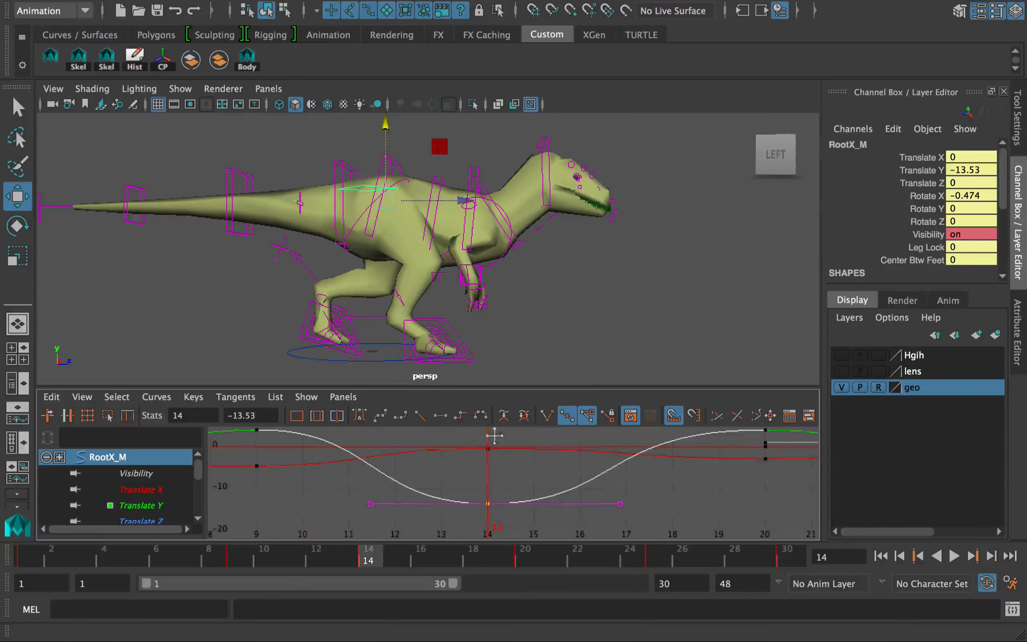
pyautogui.moveTo(604, 487); pyautogui.dragTo(673, 357, button='right')
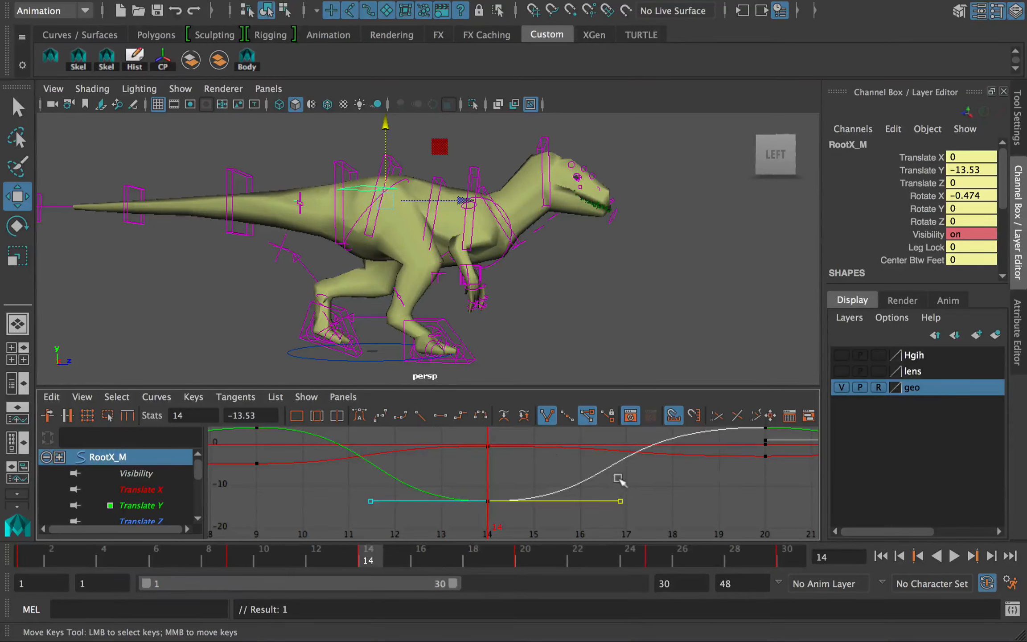
pyautogui.moveTo(617, 477)
pyautogui.mouseDown(button='middle')
pyautogui.moveTo(579, 476)
pyautogui.moveTo(621, 481)
pyautogui.mouseUp(button='middle')
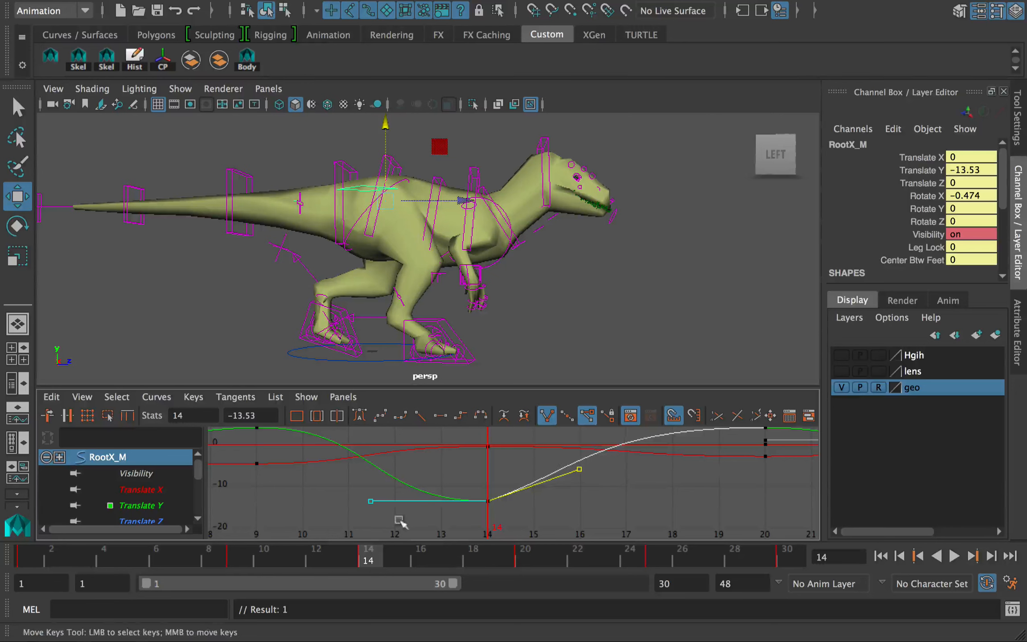
# - Shorten the frame 14 Translate Y key's incoming handle, flatten its outgoing handle slightly, and play back the cycle
pyautogui.moveTo(399, 520); pyautogui.dragTo(362, 489)
pyautogui.moveTo(384, 474); pyautogui.dragTo(384, 459, button='middle')
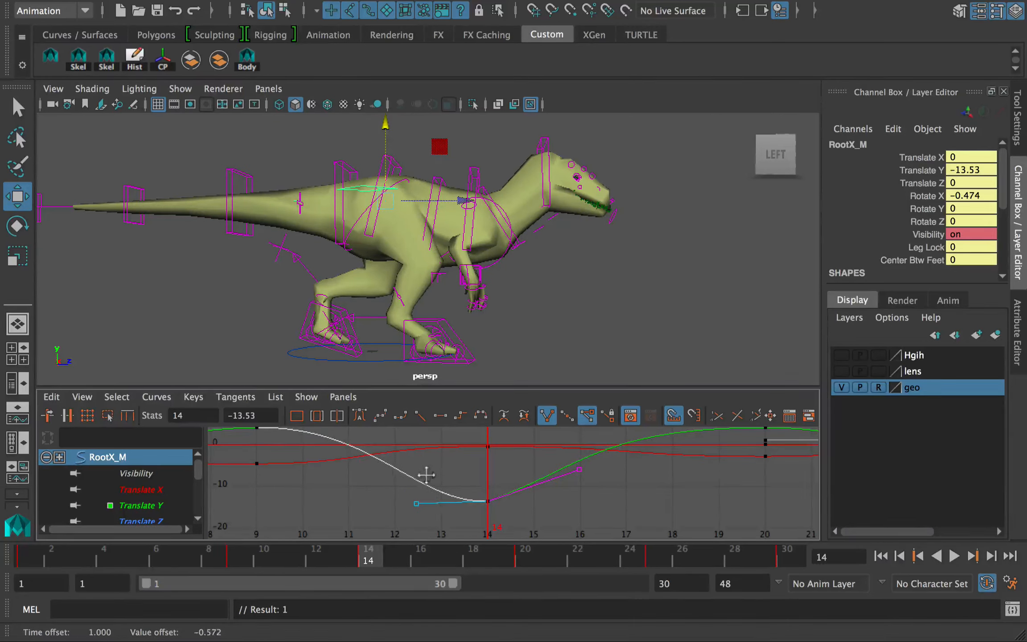
pyautogui.moveTo(364, 562); pyautogui.dragTo(396, 561)
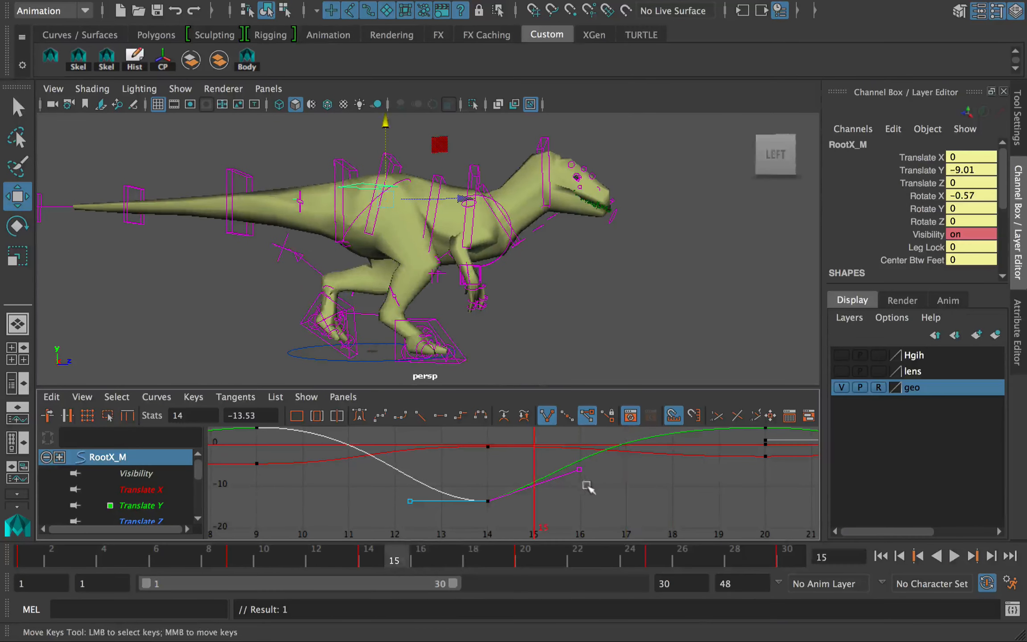
pyautogui.click(579, 470)
pyautogui.moveTo(578, 473)
pyautogui.mouseDown(button='middle')
pyautogui.moveTo(578, 490)
pyautogui.moveTo(582, 474)
pyautogui.mouseUp(button='middle')
pyautogui.hotkey('alt', 'v')
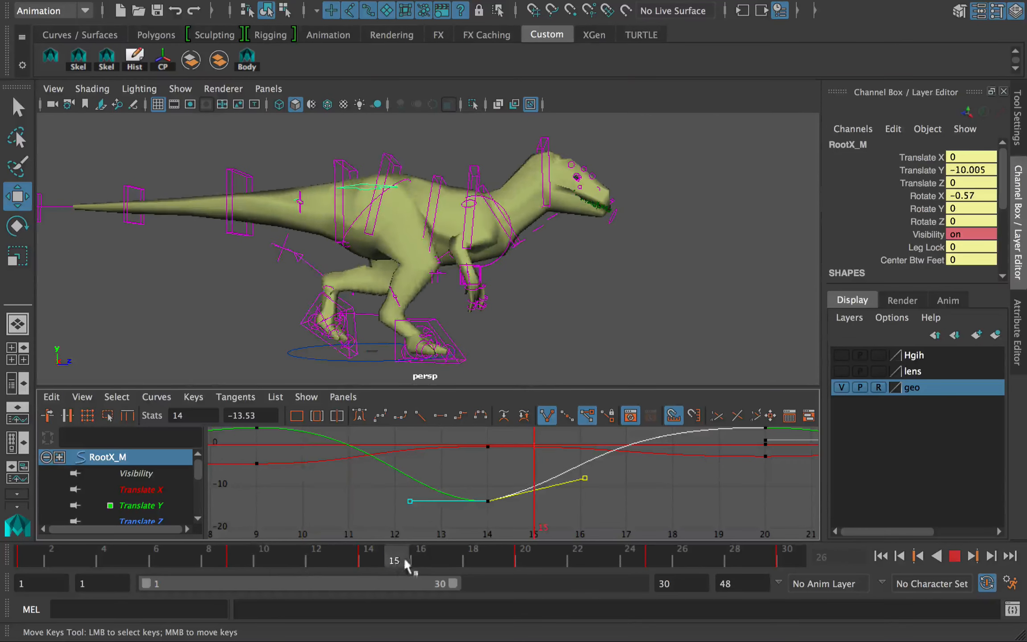
pyautogui.hotkey('alt', 'v')
# - Break the tangents of the root control's Translate Y key at frame 25
pyautogui.keyDown('alt'); pyautogui.moveTo(699, 457); pyautogui.dragTo(441, 457, button='middle'); pyautogui.keyUp('alt')
pyautogui.moveTo(426, 559); pyautogui.dragTo(652, 555)
pyautogui.keyDown('alt'); pyautogui.moveTo(551, 498); pyautogui.dragTo(566, 484, button='middle'); pyautogui.keyUp('alt')
pyautogui.scroll(-3, 553, 479)
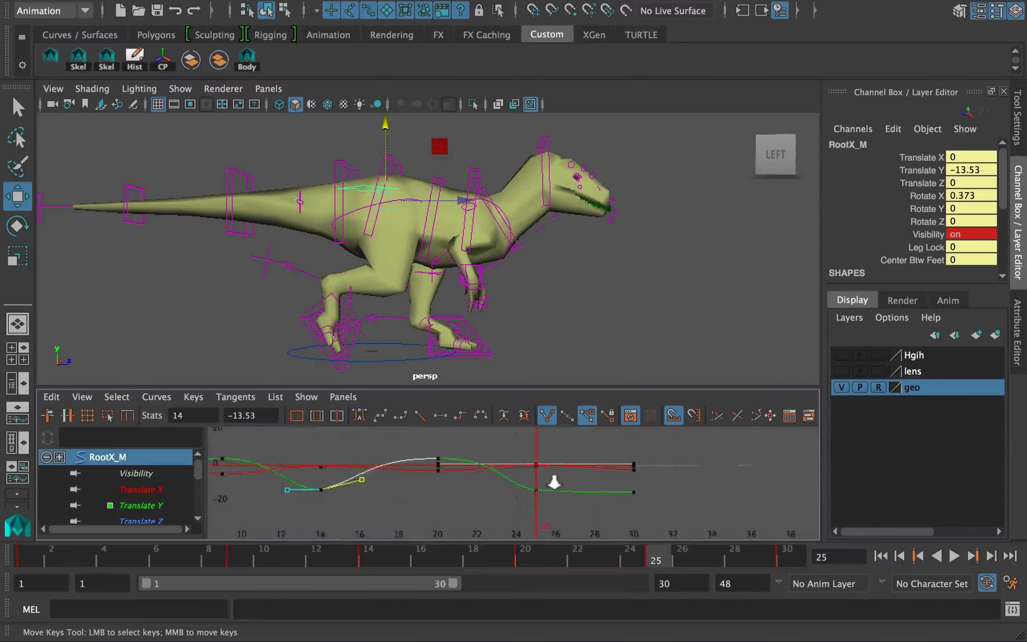
pyautogui.moveTo(552, 480); pyautogui.dragTo(528, 515)
pyautogui.moveTo(579, 477); pyautogui.dragTo(631, 345, button='right')
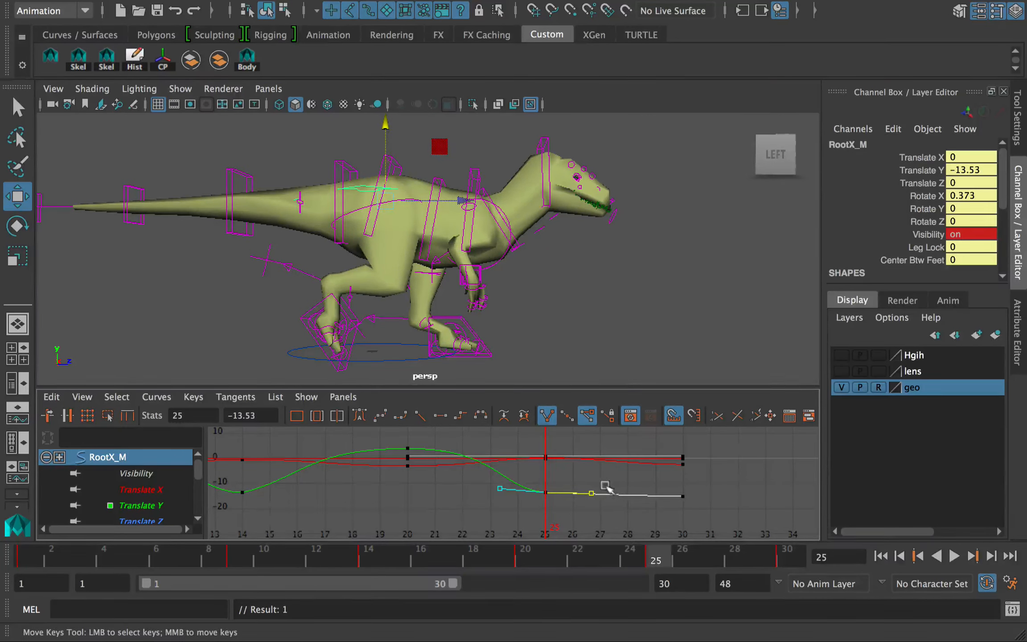
# - Scrub from frame 25 to 30 and from frame 1 to 3 to examine the loop transition, and return to frame 1
pyautogui.moveTo(655, 559); pyautogui.dragTo(791, 562)
pyautogui.click(882, 556)
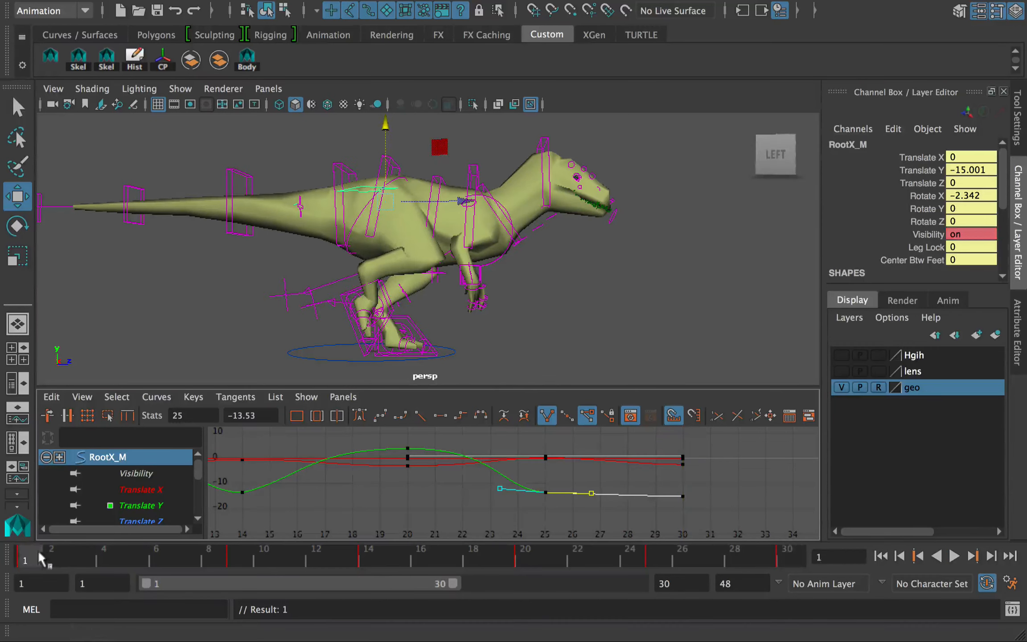
pyautogui.moveTo(40, 560); pyautogui.dragTo(77, 559)
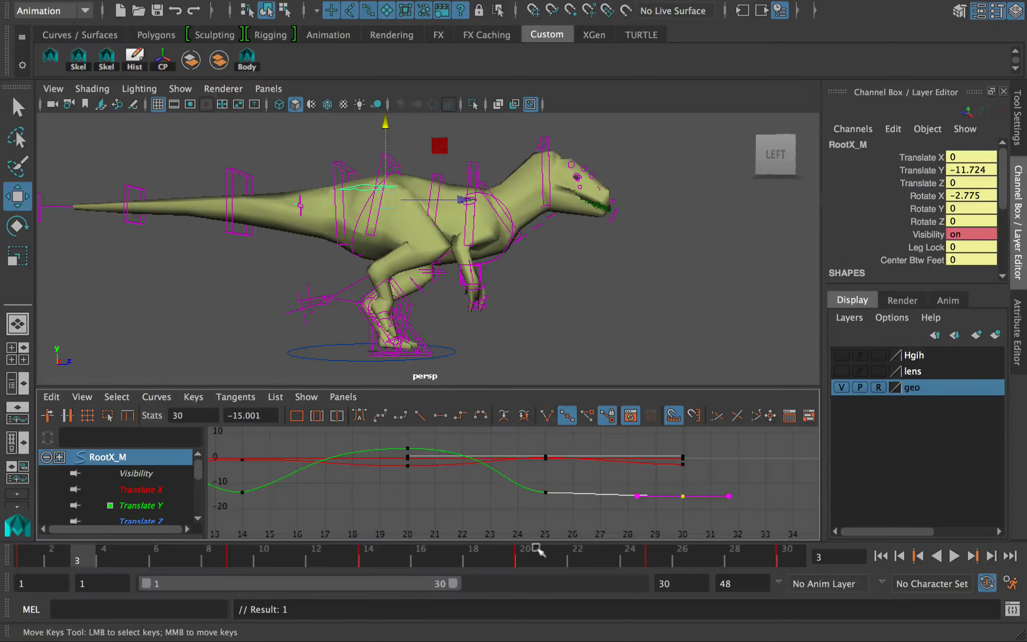
pyautogui.click(27, 560)
pyautogui.keyDown('alt'); pyautogui.moveTo(413, 225); pyautogui.dragTo(433, 226, button='middle'); pyautogui.keyUp('alt')
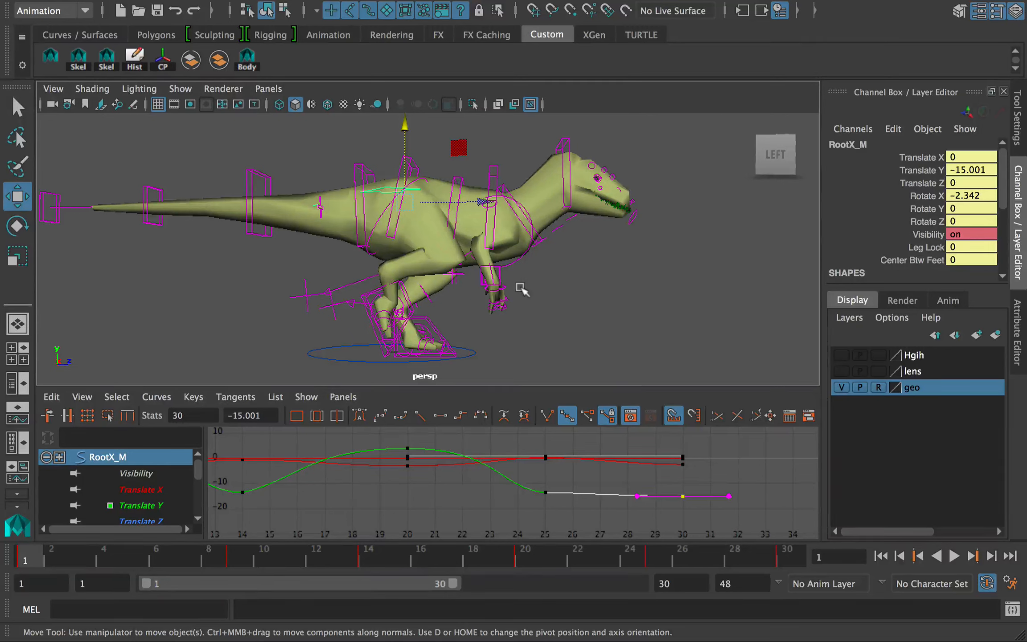
# - Raise the root control to Translate Y -9.011 at frame 1 and key the same pose at frame 30
pyautogui.moveTo(43, 559)
pyautogui.mouseDown()
pyautogui.moveTo(28, 557)
pyautogui.moveTo(220, 564)
pyautogui.moveTo(26, 557)
pyautogui.mouseUp()
pyautogui.keyDown('alt'); pyautogui.moveTo(402, 253); pyautogui.dragTo(425, 255, button='middle'); pyautogui.keyUp('alt')
pyautogui.moveTo(428, 139); pyautogui.dragTo(429, 140)
pyautogui.keyDown('alt'); pyautogui.moveTo(323, 492); pyautogui.dragTo(477, 484, button='middle'); pyautogui.keyUp('alt')
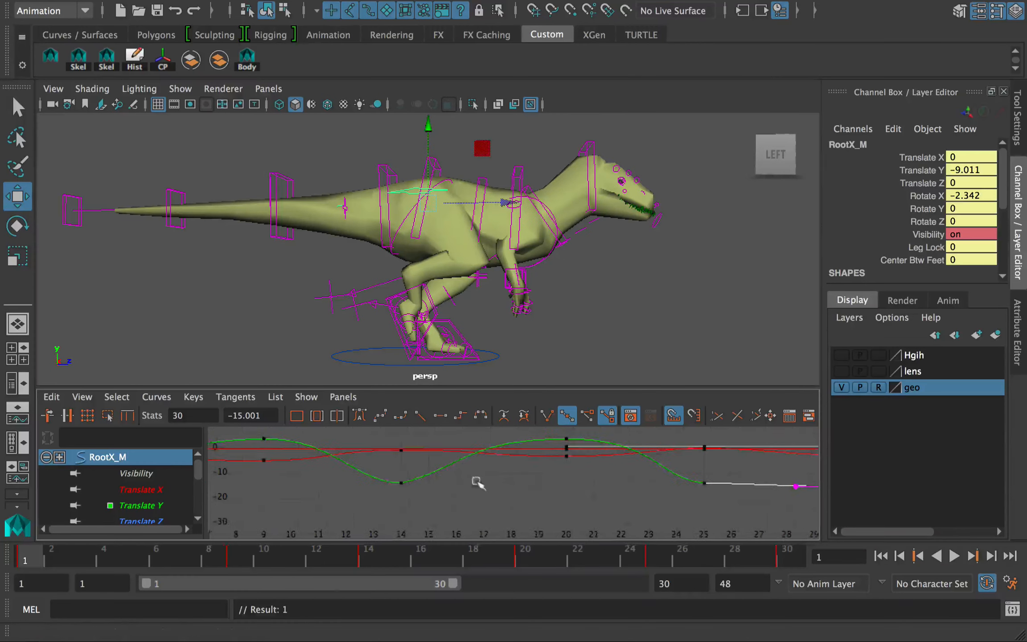
pyautogui.scroll(-5, 478, 484)
pyautogui.click(484, 489)
pyautogui.scroll(4, 483, 488)
pyautogui.click(796, 560)
pyautogui.press('s')
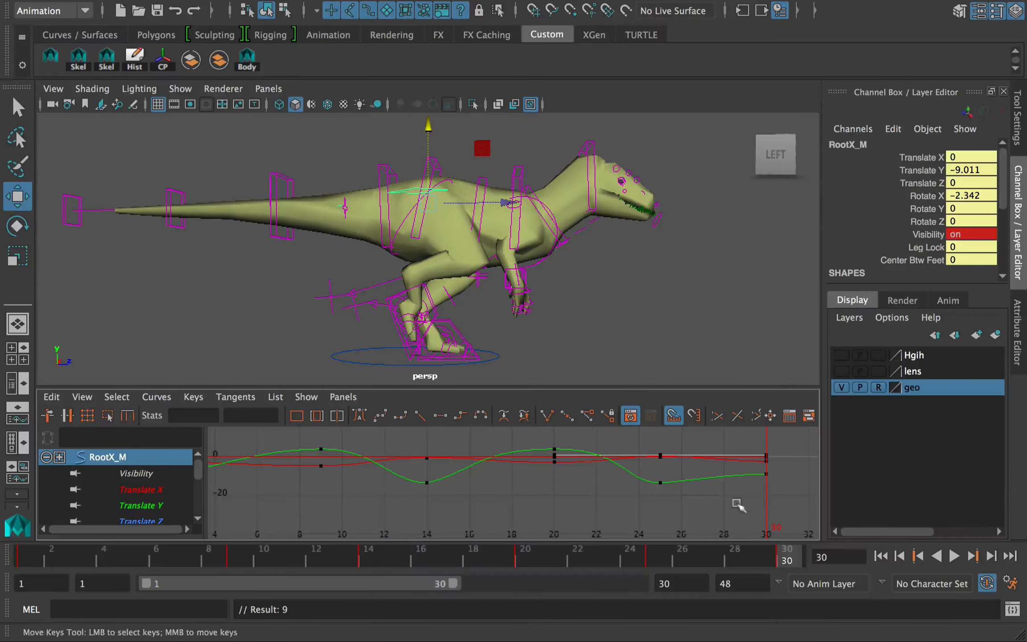
# - Angle the outgoing handle of the root's frame 25 Translate Y key upward and play back the cycle
pyautogui.click(757, 503)
pyautogui.moveTo(759, 468); pyautogui.dragTo(758, 467)
pyautogui.keyDown('alt'); pyautogui.moveTo(438, 462); pyautogui.dragTo(525, 466, button='middle'); pyautogui.keyUp('alt')
pyautogui.moveTo(276, 489); pyautogui.dragTo(235, 451)
pyautogui.keyDown('alt'); pyautogui.moveTo(758, 460); pyautogui.dragTo(598, 437, button='middle'); pyautogui.keyUp('alt')
pyautogui.click(456, 437)
pyautogui.moveTo(619, 463); pyautogui.dragTo(662, 484)
pyautogui.moveTo(695, 478); pyautogui.dragTo(735, 344, button='right')
pyautogui.hotkey('ctrl', 'z')
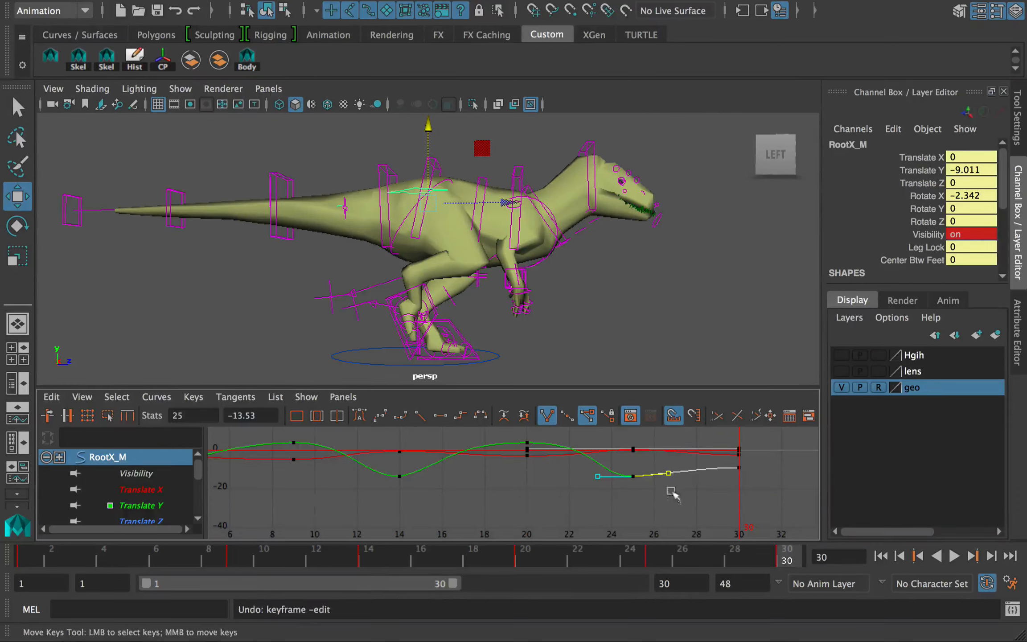
pyautogui.hotkey('alt', 'v')
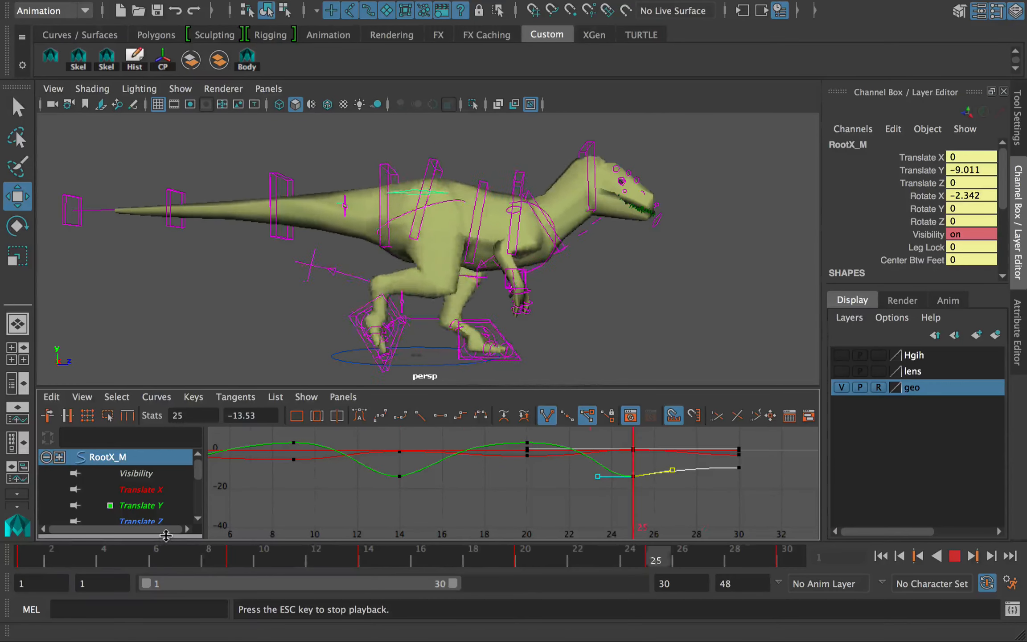
pyautogui.press('Escape')
# - Shorten the playback range to end at frame 28, save the scene, and play back the cycle
pyautogui.moveTo(453, 582); pyautogui.dragTo(434, 583)
pyautogui.press('super+s')
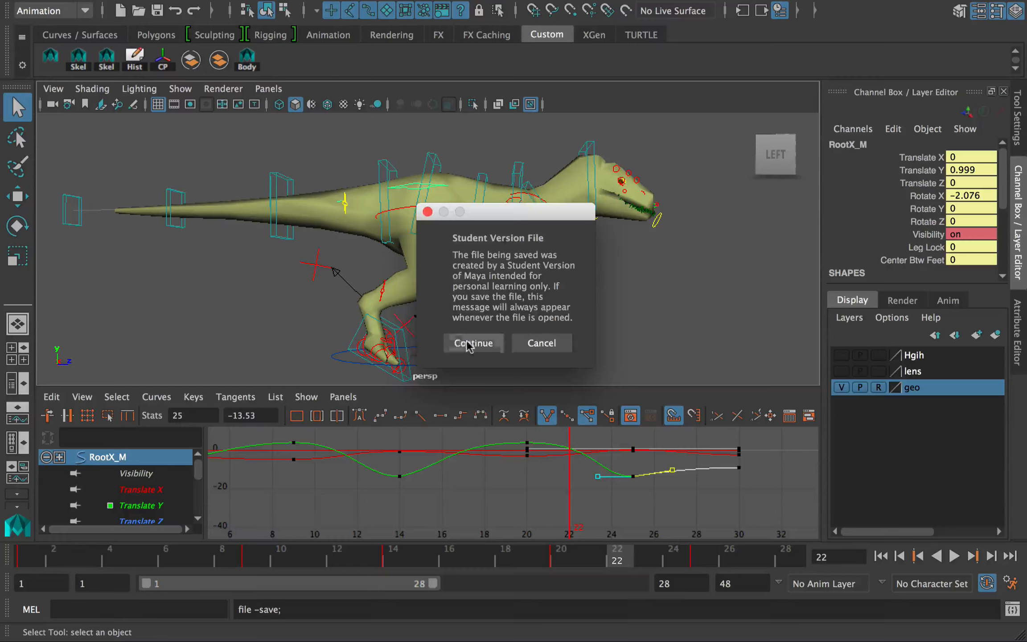
pyautogui.click(467, 343)
pyautogui.hotkey('alt', 'v')
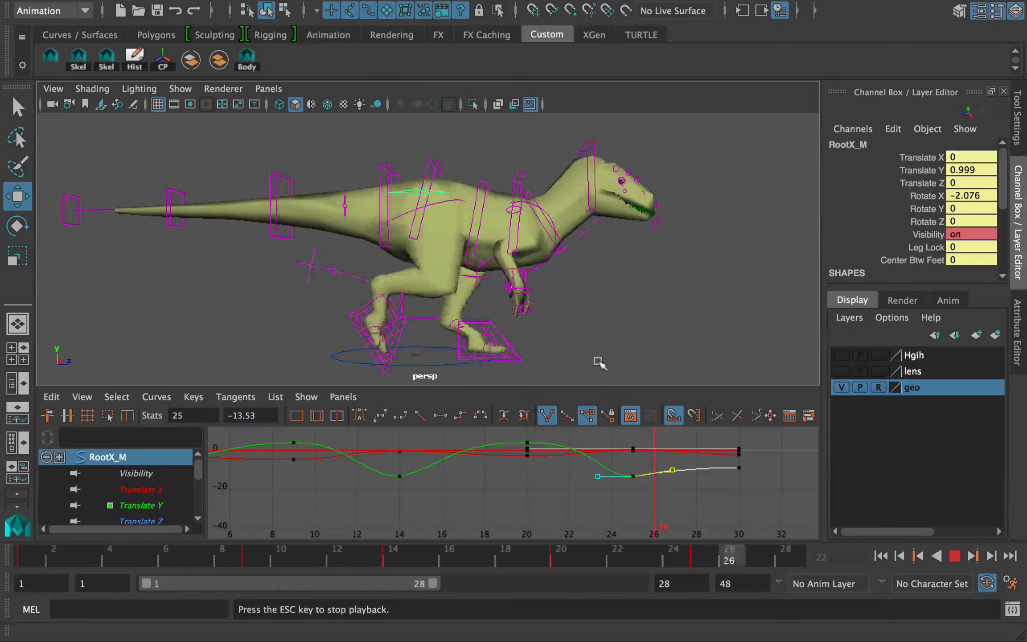
pyautogui.press('Escape')
# - Return to frame 1, deselect the root control, and save the scene
pyautogui.click(881, 555)
pyautogui.keyDown('alt'); pyautogui.moveTo(641, 300); pyautogui.dragTo(605, 300, button='middle'); pyautogui.keyUp('alt')
pyautogui.click(605, 300)
pyautogui.press('super+s')
pyautogui.click(460, 342)
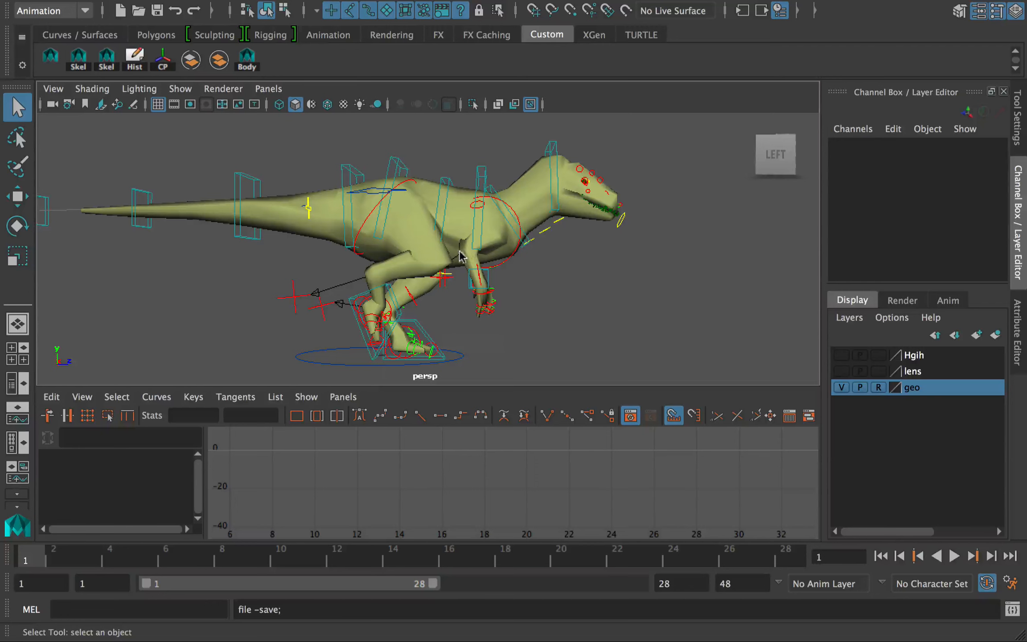
# - Select the root control and move to frame 9
pyautogui.keyDown('alt'); pyautogui.moveTo(462, 250); pyautogui.dragTo(469, 251); pyautogui.keyUp('alt')
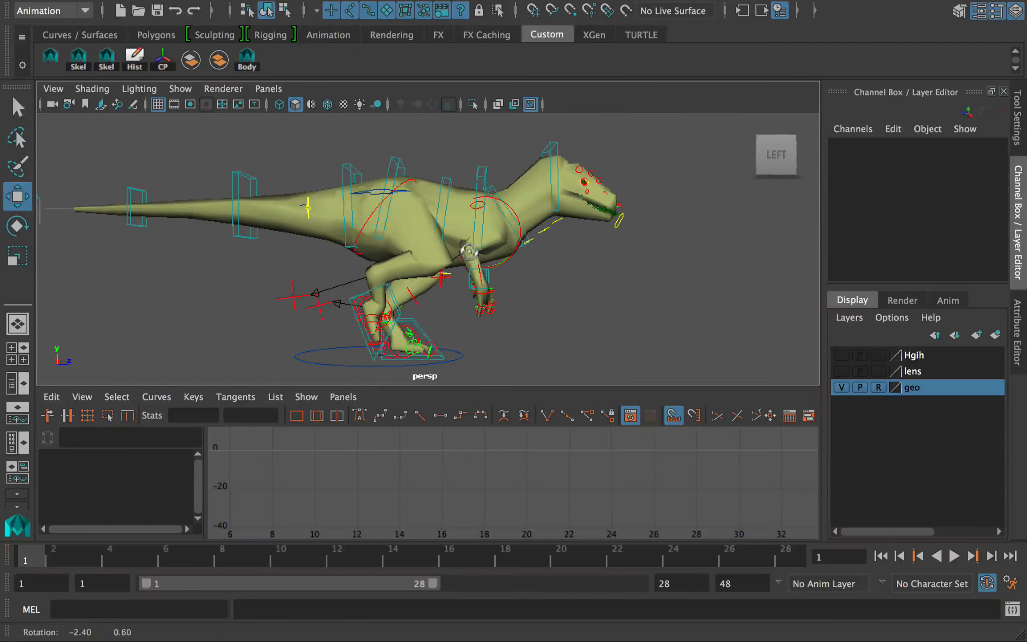
pyautogui.click(391, 203)
pyautogui.moveTo(194, 559)
pyautogui.mouseDown()
pyautogui.moveTo(286, 558)
pyautogui.moveTo(251, 560)
pyautogui.mouseUp()
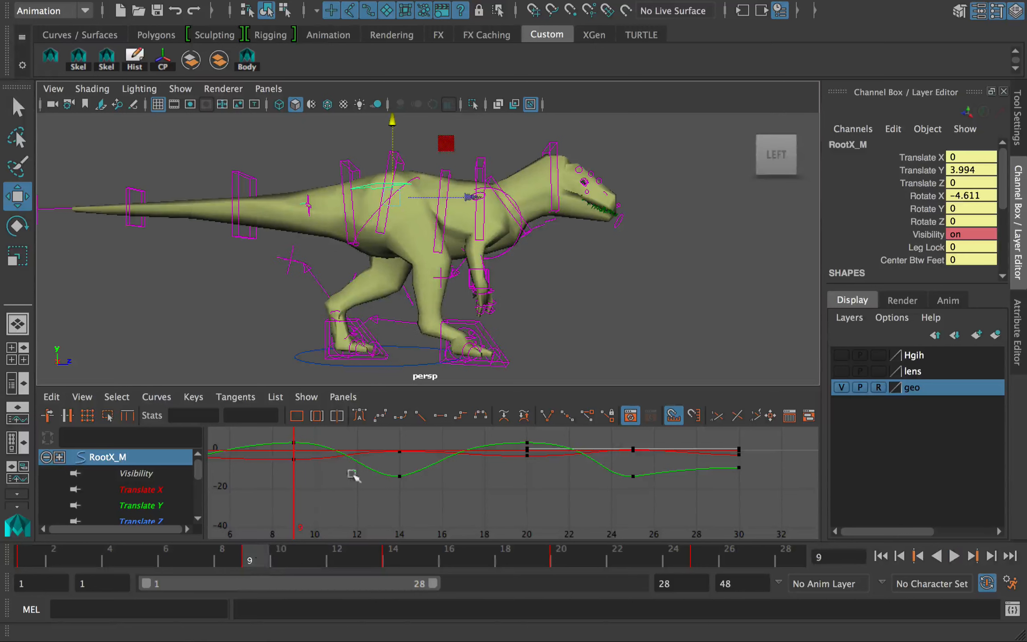
# - Try moving the root's frame 9 Translate Y key to frame 10 at 4.826, undo it, and play back the cycle
pyautogui.moveTo(307, 436); pyautogui.dragTo(289, 449)
pyautogui.moveTo(172, 558); pyautogui.dragTo(308, 560)
pyautogui.moveTo(338, 472); pyautogui.dragTo(393, 436, button='middle')
pyautogui.hotkey('alt', 'v')
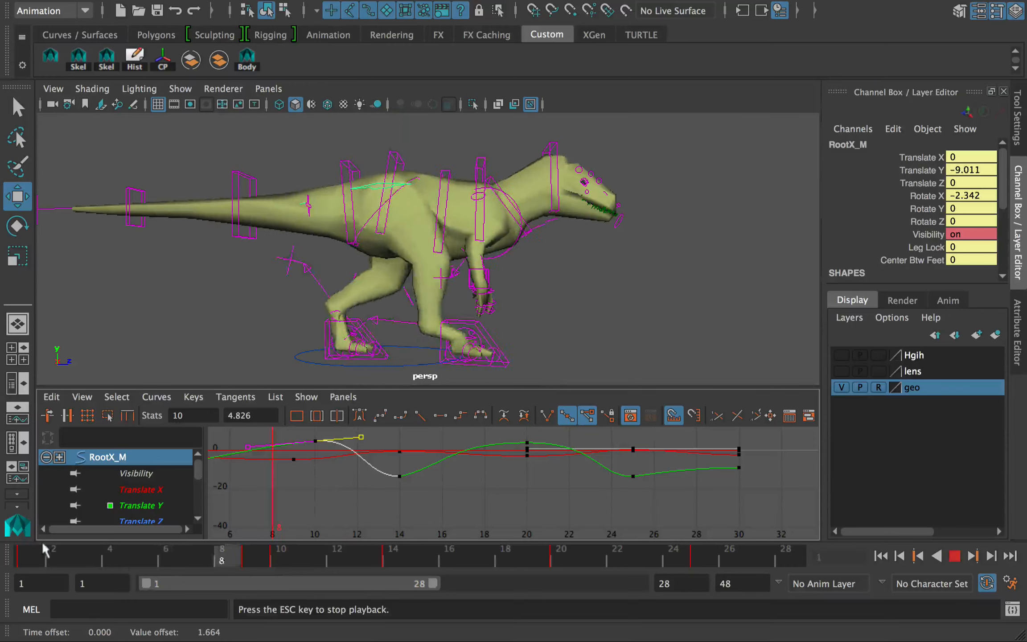
pyautogui.hotkey('ctrl', 'z')
pyautogui.hotkey('alt', 'v')
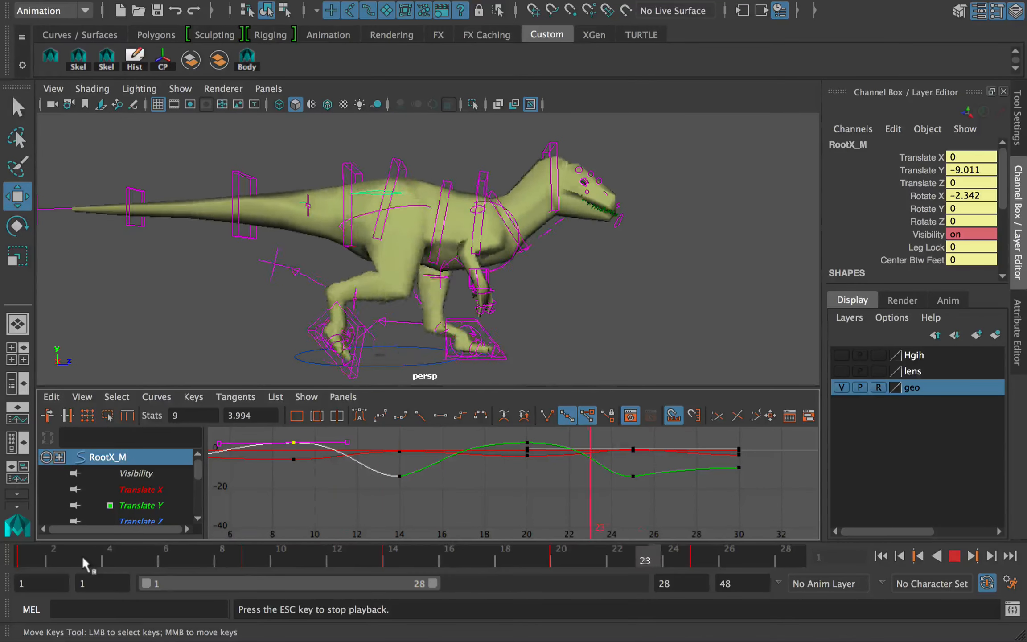
pyautogui.press('Escape')
pyautogui.hotkey('alt', 'shift', 'v')
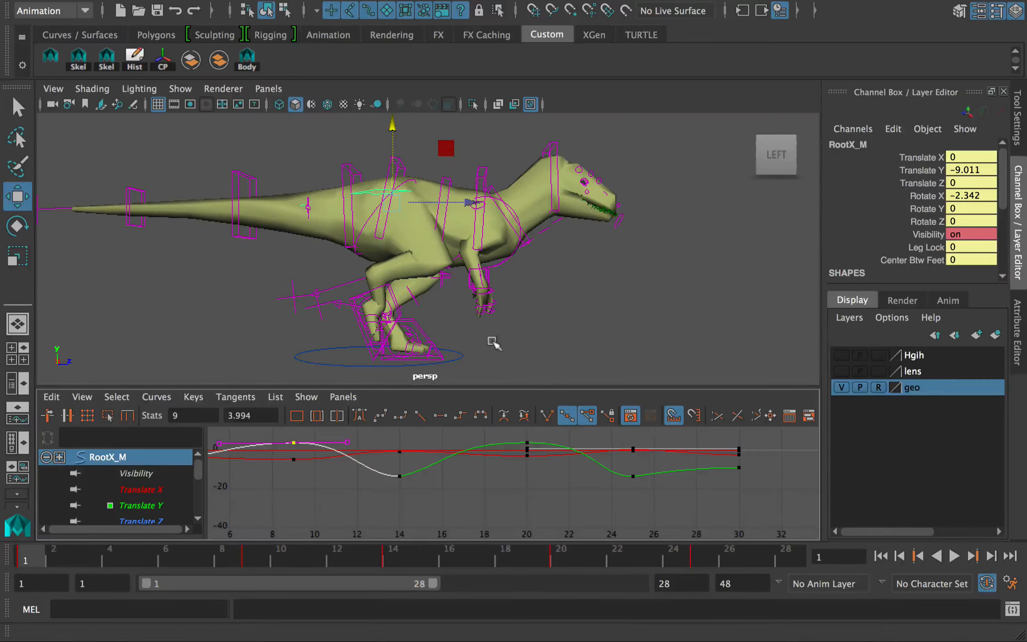
# - Isolate the root's Translate Y curve, lower its peak keys at frames 9 and 20 to 0.369, and play back the cycle
pyautogui.moveTo(48, 565)
pyautogui.mouseDown()
pyautogui.moveTo(550, 558)
pyautogui.moveTo(53, 560)
pyautogui.mouseUp()
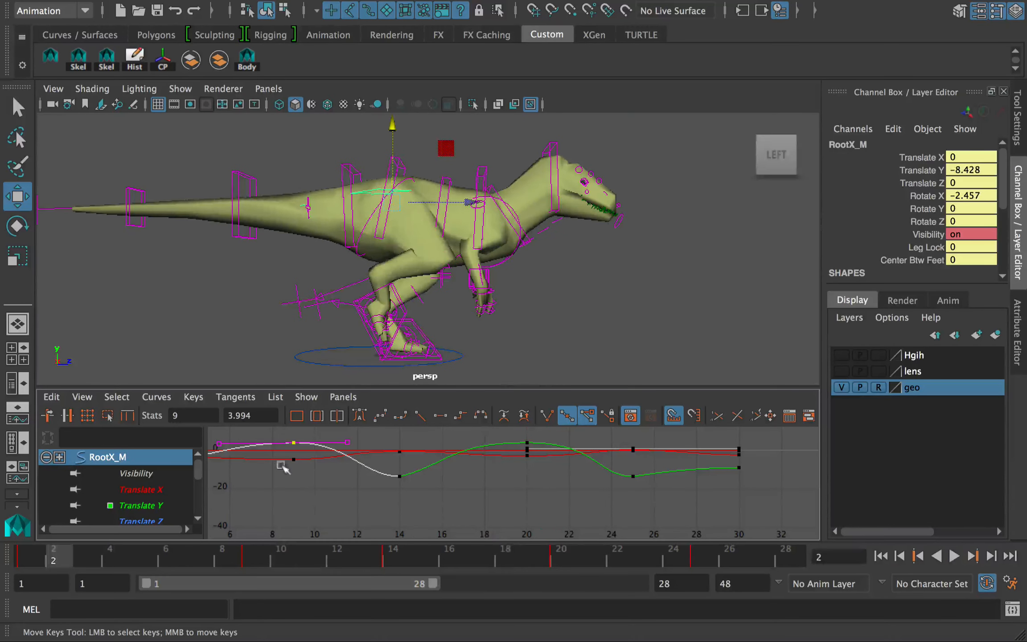
pyautogui.click(141, 507)
pyautogui.press('f')
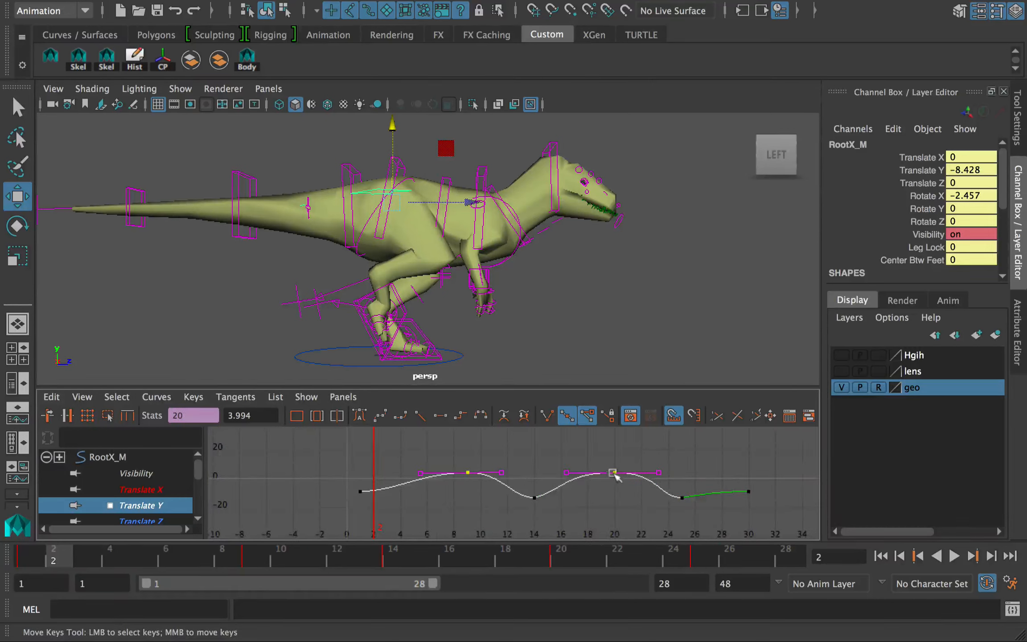
pyautogui.press('a')
pyautogui.hotkey('alt', 'shift', 'v')
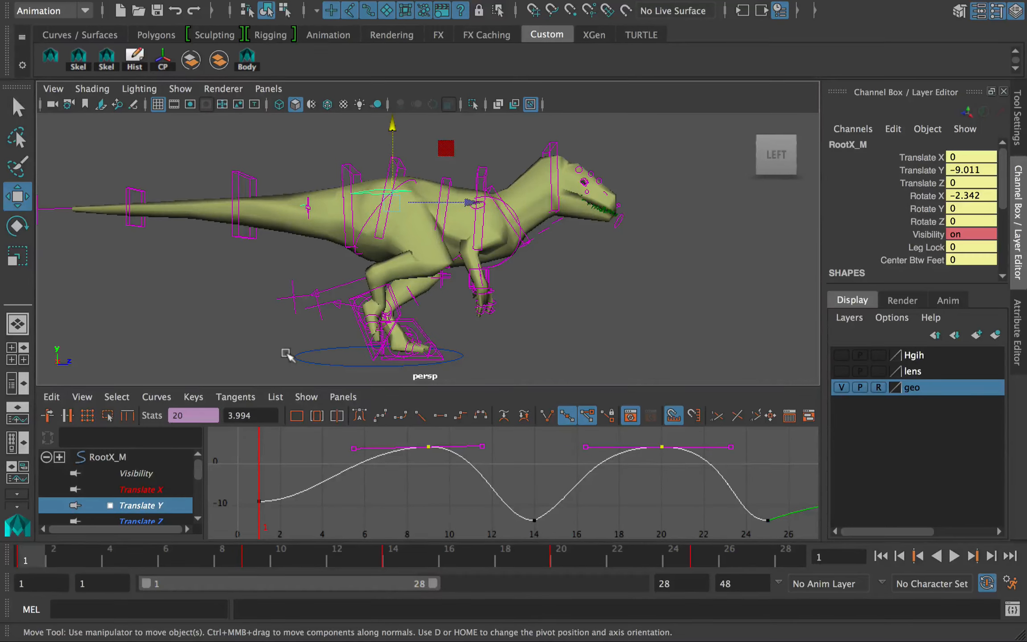
pyautogui.hotkey('alt', 'v')
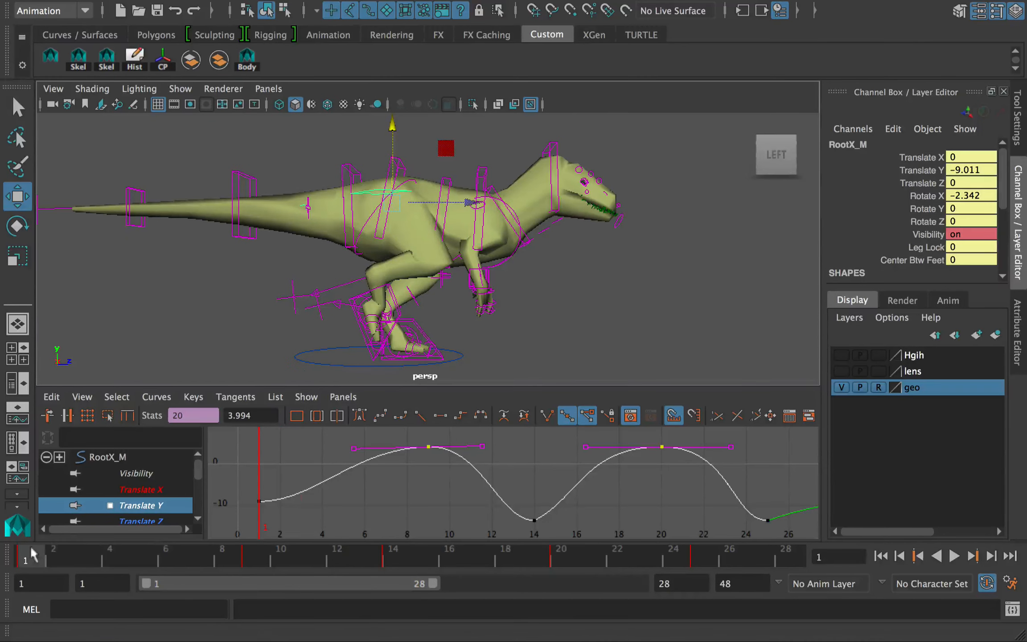
pyautogui.hotkey('alt', 'v')
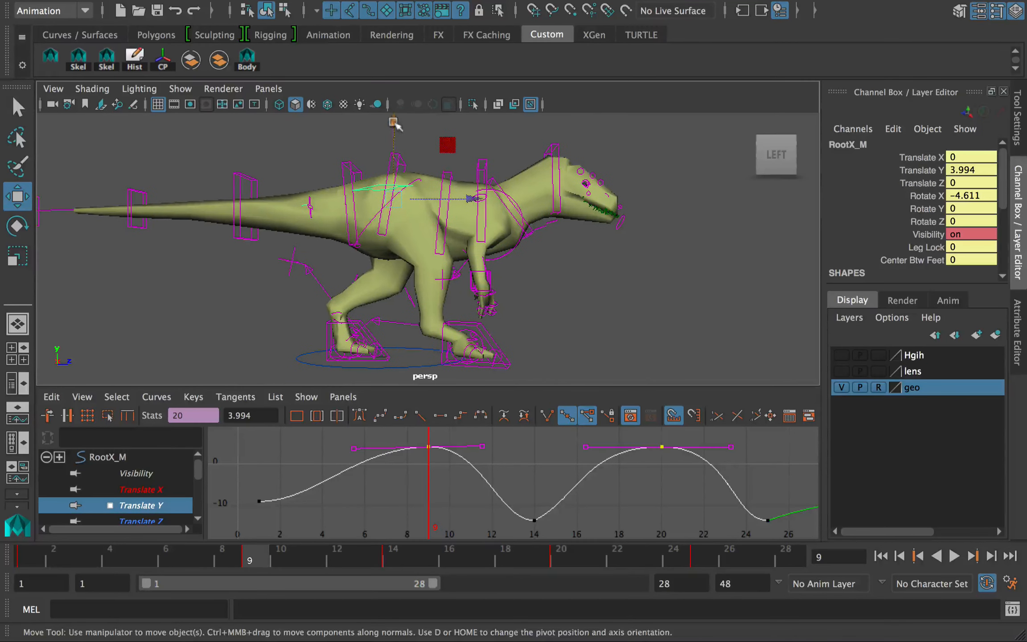
pyautogui.hotkey('ctrl', 'z')
pyautogui.keyDown('alt'); pyautogui.moveTo(617, 469); pyautogui.dragTo(584, 476, button='middle'); pyautogui.keyUp('alt')
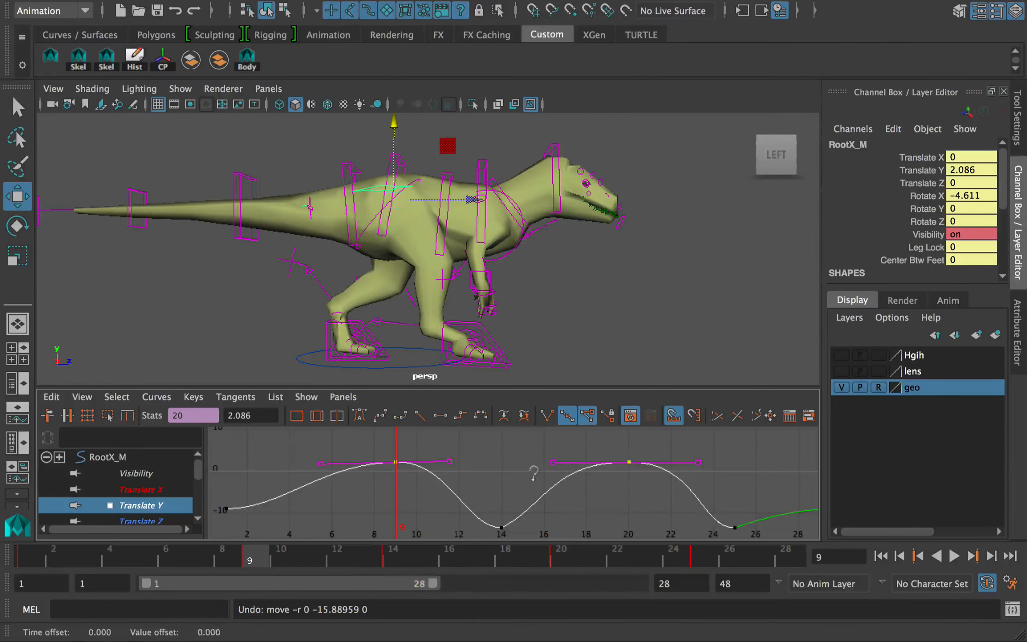
pyautogui.moveTo(534, 474); pyautogui.dragTo(533, 481, button='middle')
pyautogui.hotkey('alt', 'v')
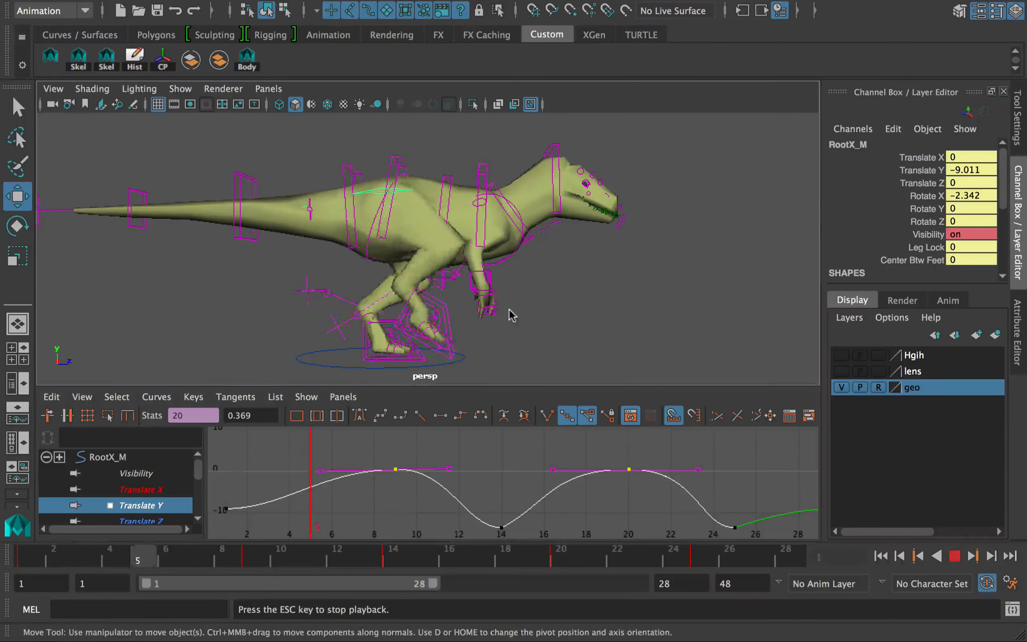
# - Lower the root's Translate Y keys at frames 1 and 30 to -10.053 and play back the cycle
pyautogui.click(58, 556)
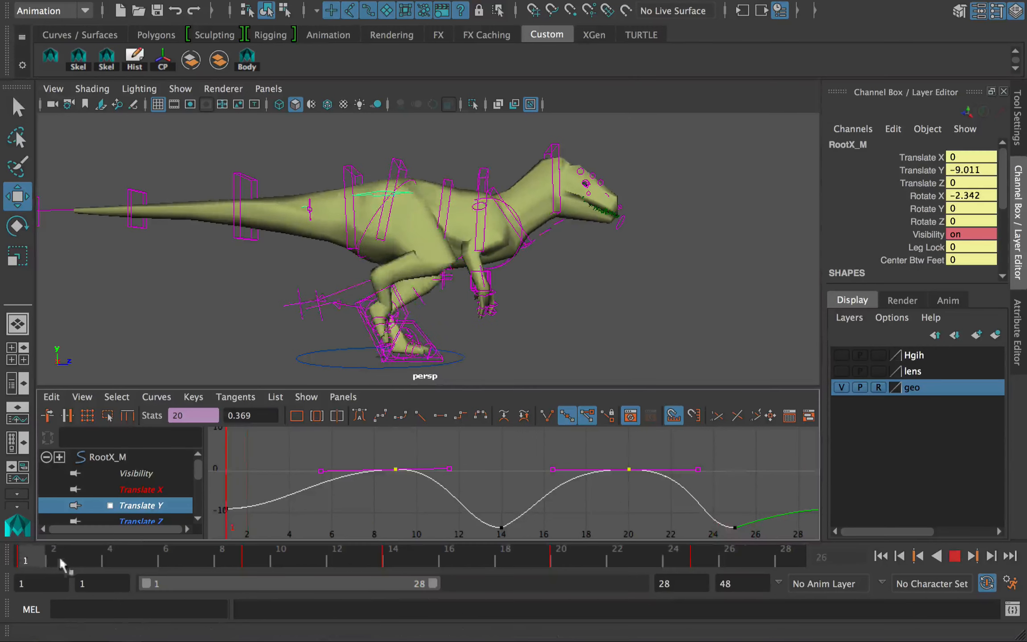
pyautogui.press('Escape')
pyautogui.press('f')
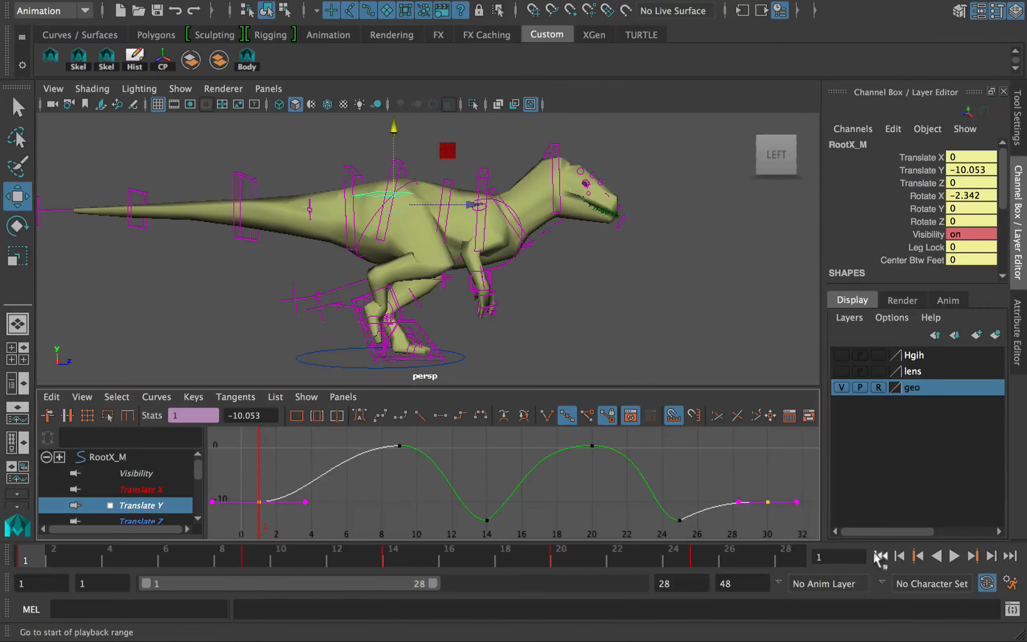
pyautogui.hotkey('alt', 'v')
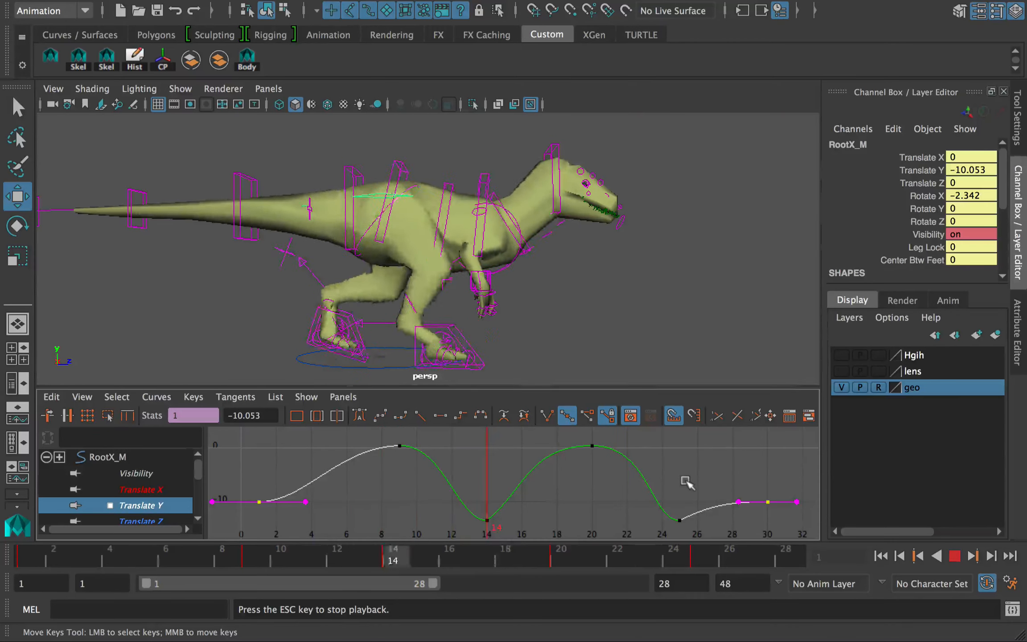
pyautogui.press('Escape')
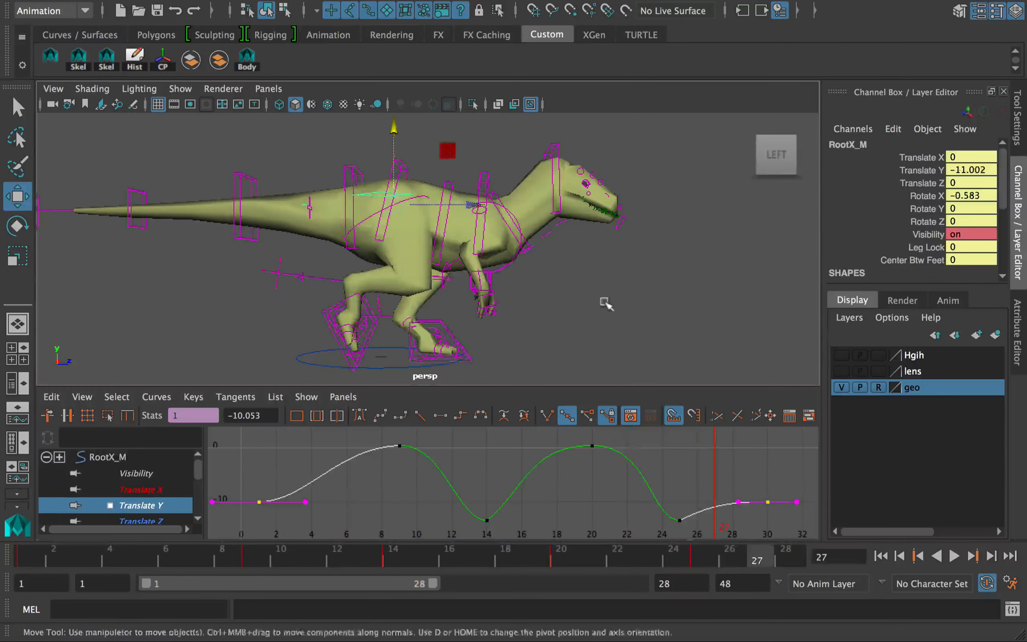
# - Deselect the root control and save the scene
pyautogui.click(607, 305)
pyautogui.press('q')
pyautogui.hotkey('ctrl', 's')
pyautogui.keyDown('alt'); pyautogui.moveTo(512, 307); pyautogui.dragTo(509, 299, button='middle'); pyautogui.keyUp('alt')
# - Select the right foot's IK control, isolate its Translate Y curve, and review the cycle from behind and from the side
pyautogui.press('w')
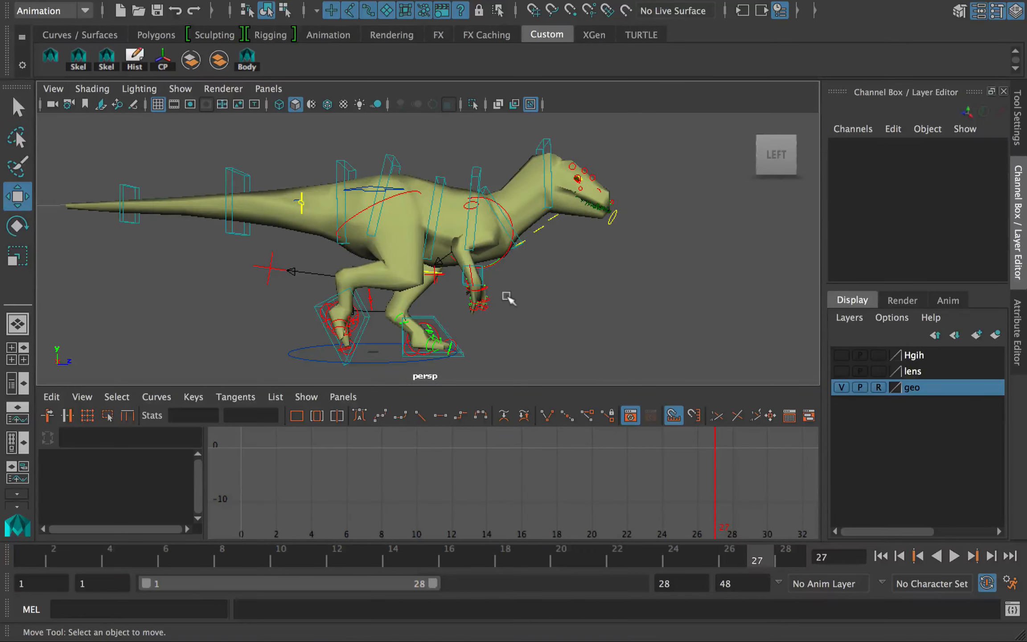
pyautogui.click(367, 335)
pyautogui.click(143, 489)
pyautogui.press('f')
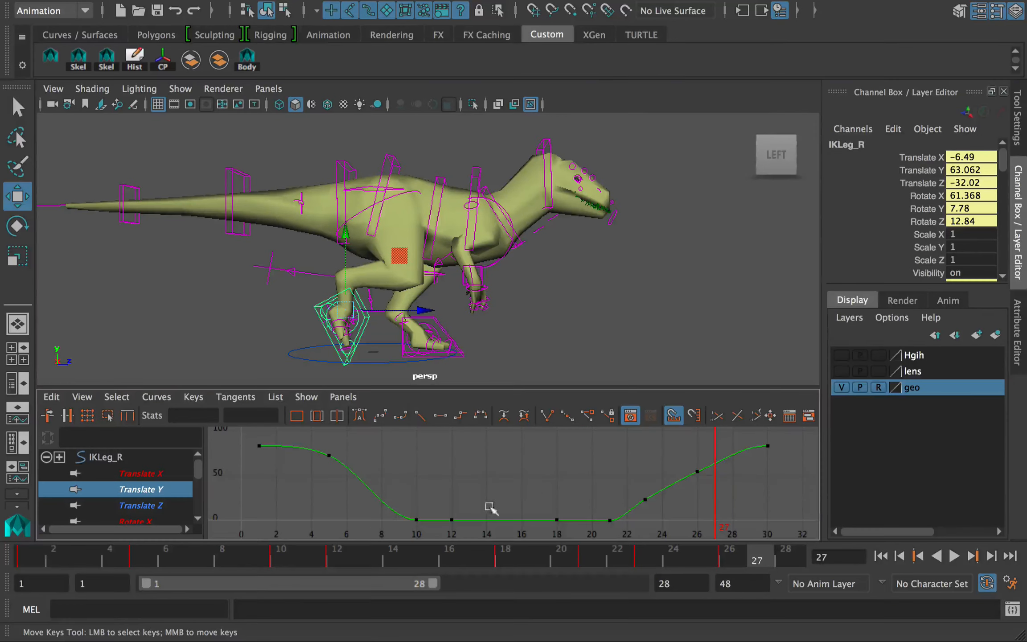
pyautogui.click(20, 557)
pyautogui.hotkey('alt', 'v')
pyautogui.hotkey('alt', 'v')
pyautogui.keyDown('alt'); pyautogui.moveTo(446, 285); pyautogui.dragTo(385, 413); pyautogui.keyUp('alt')
pyautogui.hotkey('alt', 'v')
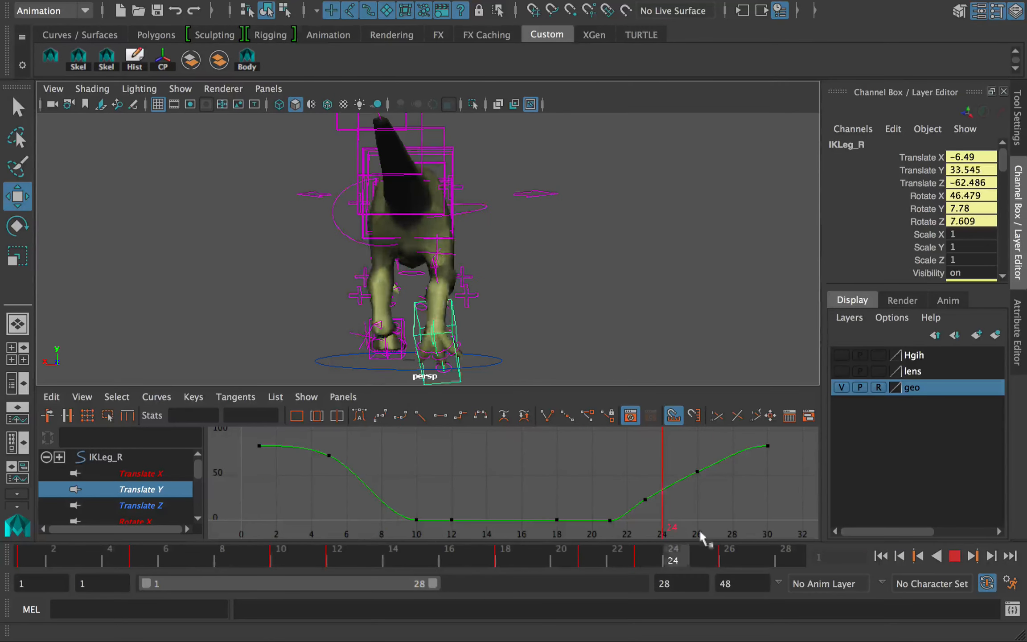
pyautogui.click(281, 558)
pyautogui.keyDown('alt'); pyautogui.moveTo(339, 312); pyautogui.dragTo(285, 339); pyautogui.keyUp('alt')
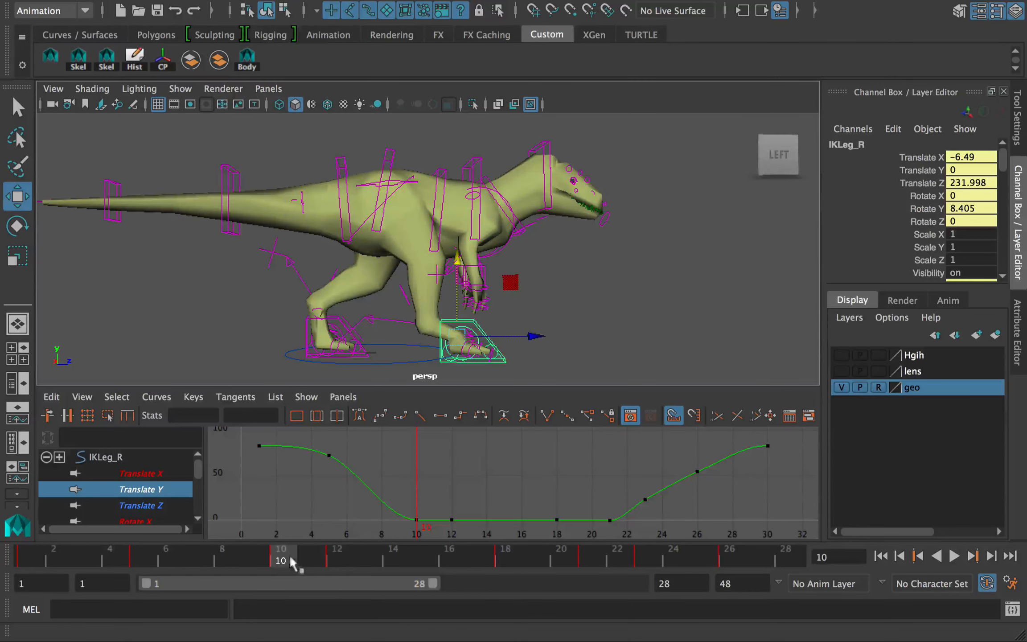
# - Try to flatten the right foot's Translate Y curve between frames 10 and 21, and undo the edits
pyautogui.moveTo(292, 562); pyautogui.dragTo(591, 562)
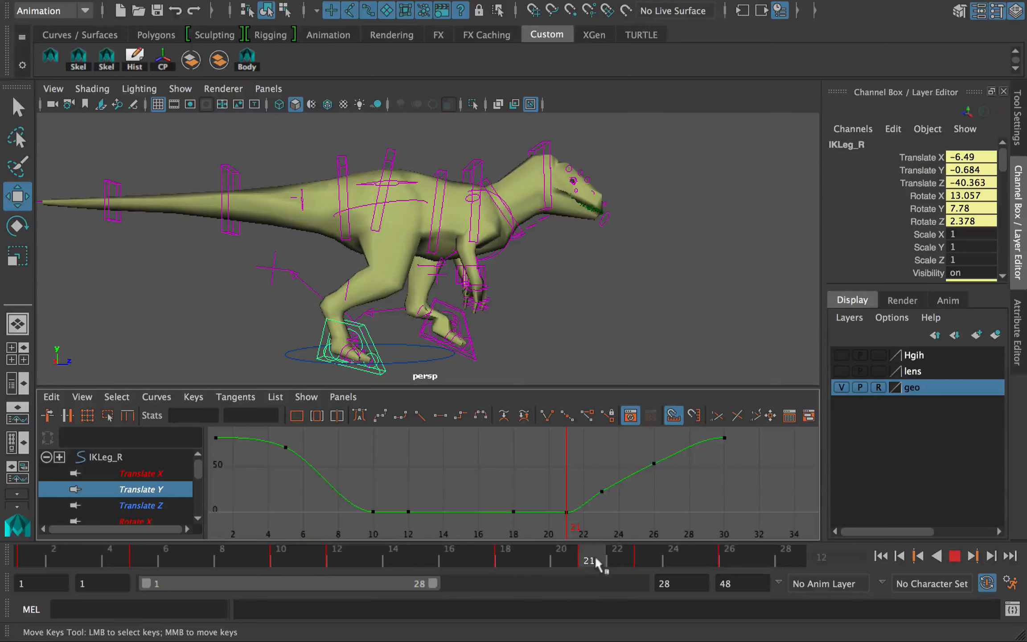
pyautogui.keyDown('alt'); pyautogui.moveTo(562, 500); pyautogui.dragTo(552, 470, button='right'); pyautogui.keyUp('alt')
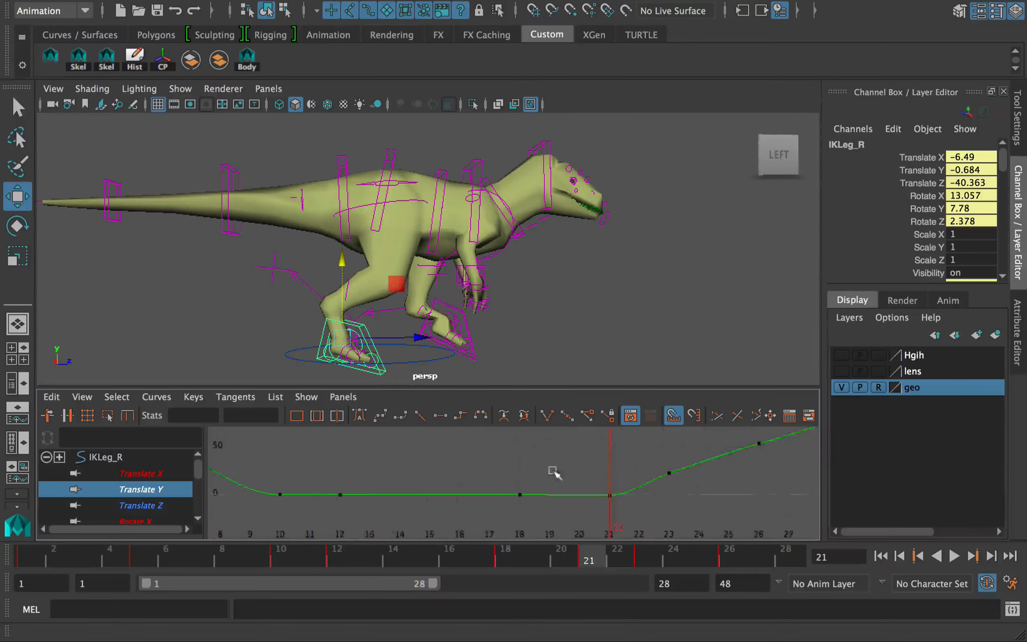
pyautogui.click(623, 563)
pyautogui.moveTo(623, 563)
pyautogui.mouseDown()
pyautogui.moveTo(563, 558)
pyautogui.moveTo(589, 560)
pyautogui.mouseUp()
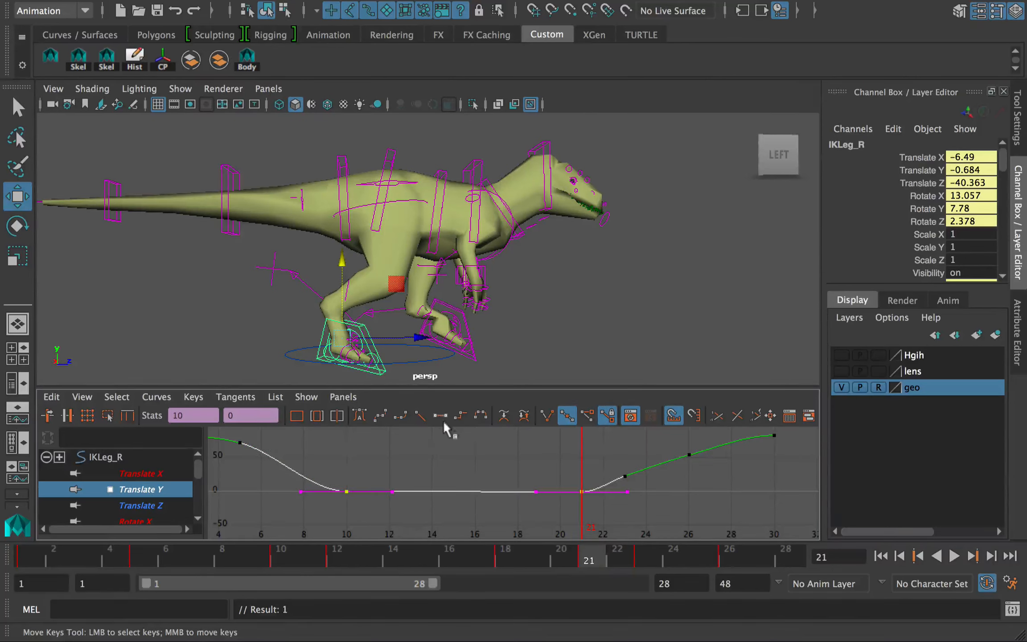
pyautogui.click(478, 465)
pyautogui.moveTo(578, 558); pyautogui.dragTo(601, 558)
pyautogui.hotkey('ctrl', 'z')
pyautogui.hotkey('ctrl', 'z')
pyautogui.hotkey('ctrl', 'z')
# - Remove the right foot's Translate Z key at frame 18 and straighten the curve between frames 12 and 21
pyautogui.click(139, 476)
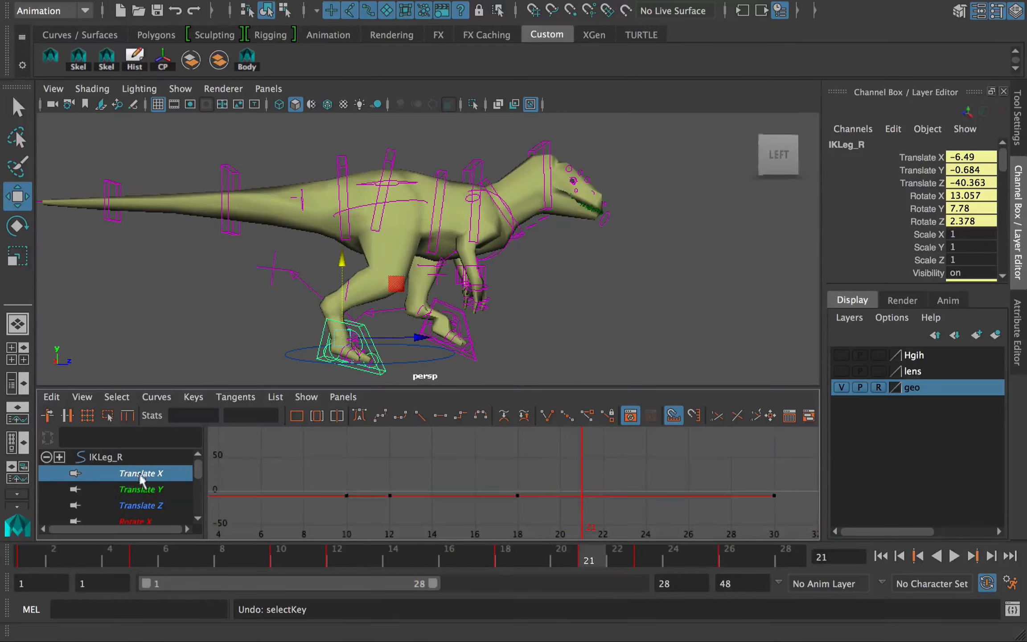
pyautogui.click(144, 503)
pyautogui.press('f')
pyautogui.keyDown('alt'); pyautogui.moveTo(390, 348); pyautogui.dragTo(403, 367); pyautogui.keyUp('alt')
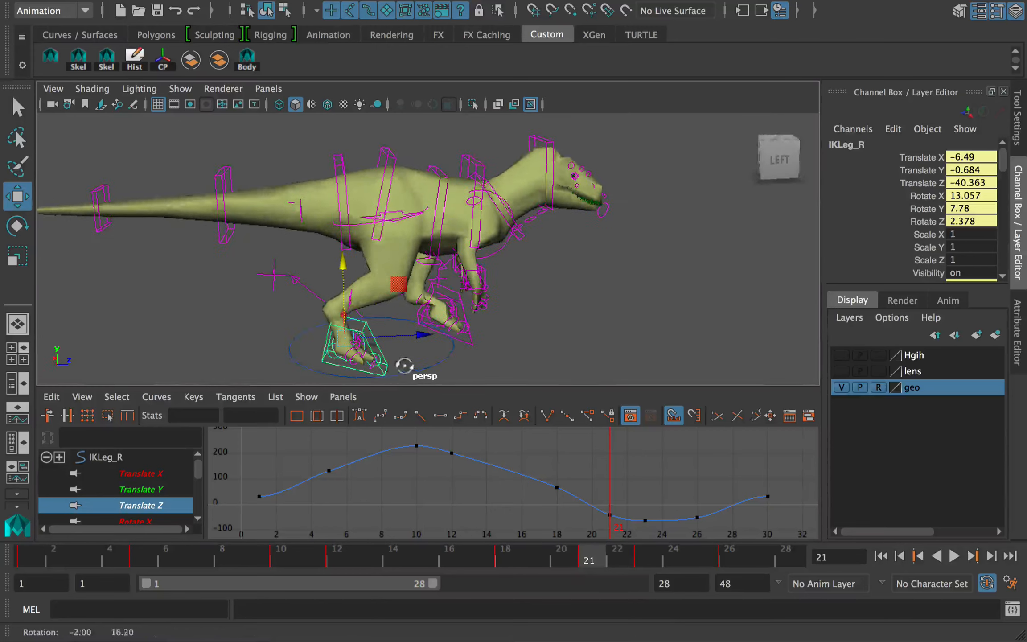
pyautogui.keyDown('alt'); pyautogui.moveTo(404, 367); pyautogui.dragTo(429, 360, button='right'); pyautogui.keyUp('alt')
pyautogui.keyDown('alt'); pyautogui.moveTo(429, 360); pyautogui.dragTo(458, 335, button='middle'); pyautogui.keyUp('alt')
pyautogui.click(557, 488)
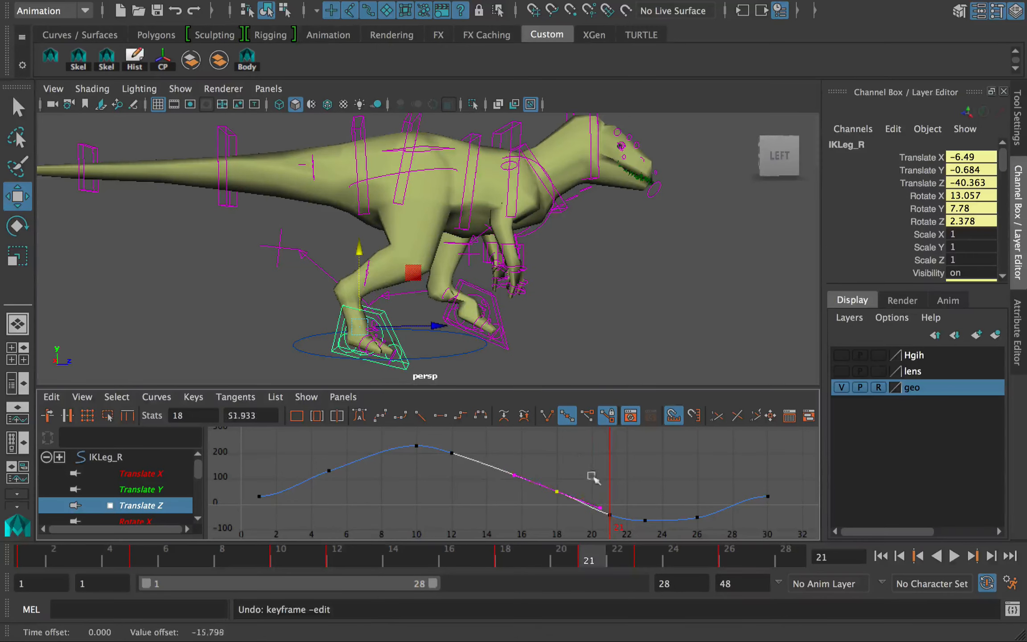
pyautogui.hotkey('alt', 'v')
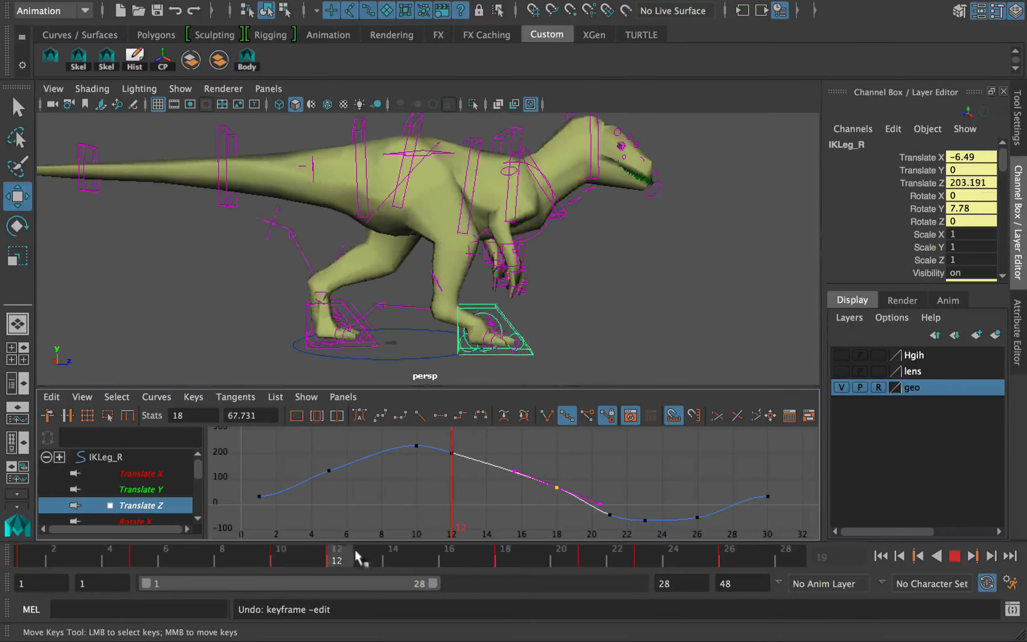
pyautogui.moveTo(357, 558); pyautogui.dragTo(590, 563)
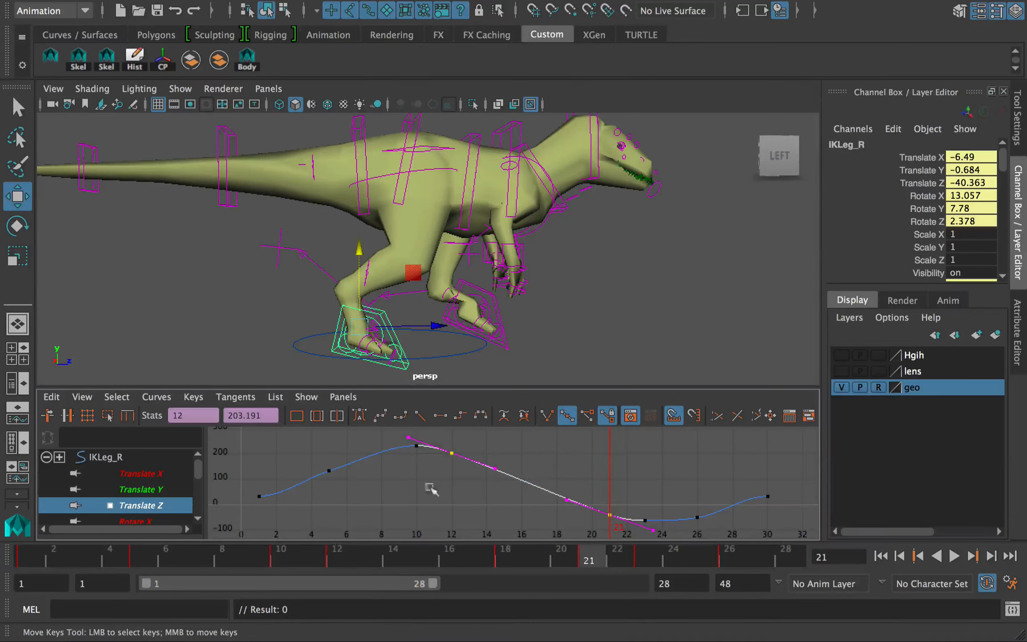
# - Convert the right foot's Translate Z curve to weighted tangents and free the tangent weight of the key at frame 10
pyautogui.click(440, 437)
pyautogui.hotkey('alt', 'v')
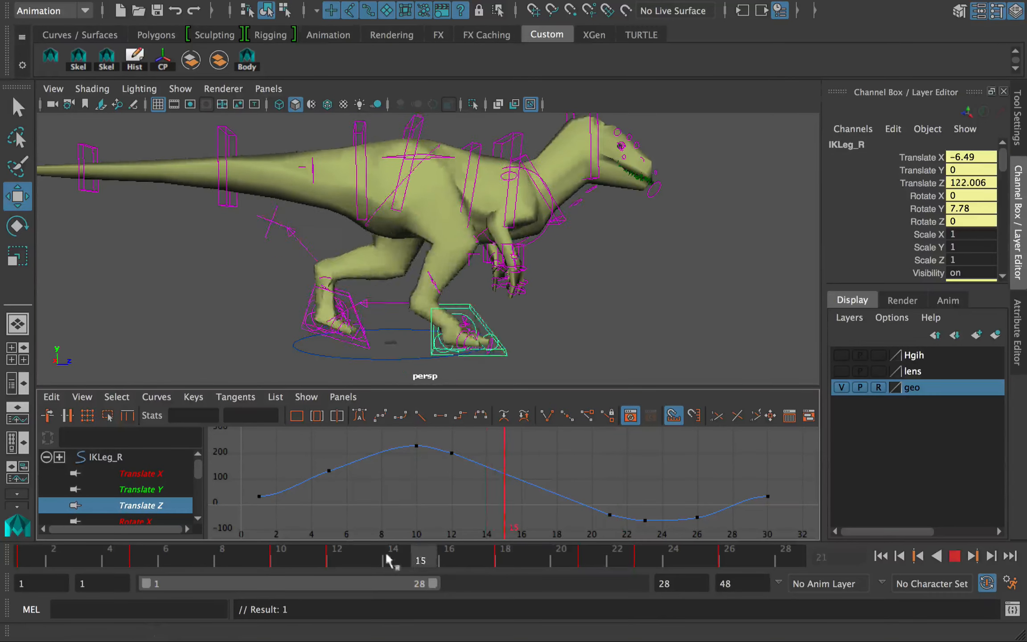
pyautogui.click(341, 559)
pyautogui.moveTo(435, 462); pyautogui.dragTo(401, 437)
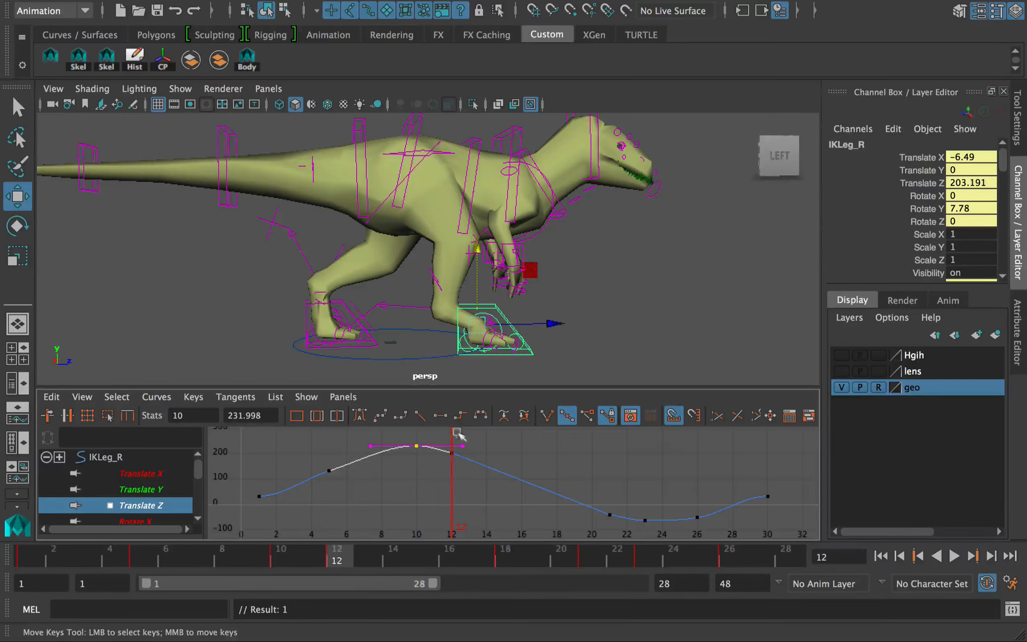
pyautogui.click(589, 415)
pyautogui.rightClick(573, 441)
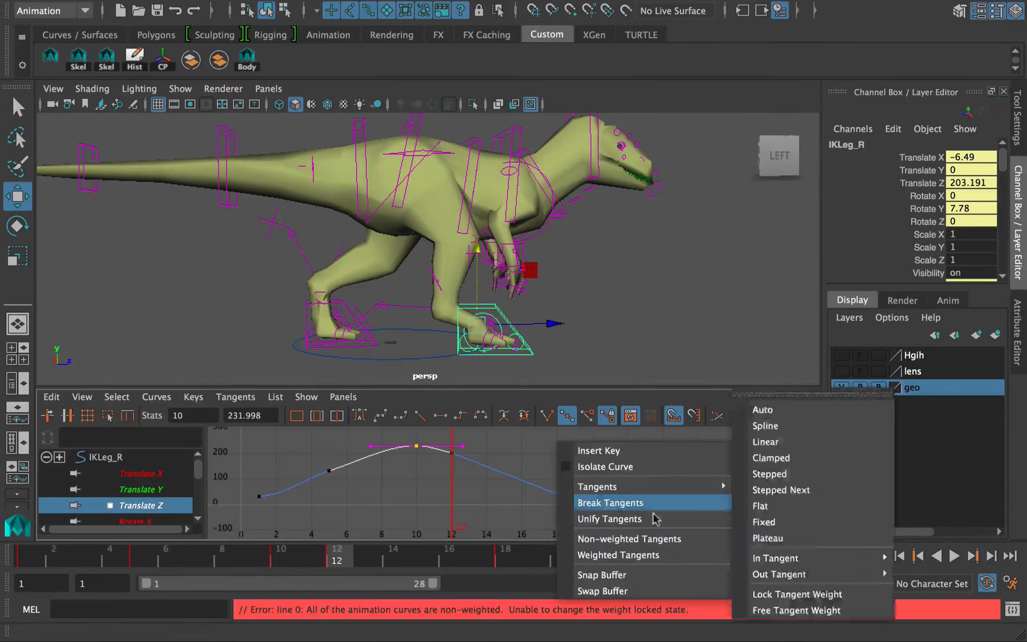
pyautogui.click(621, 555)
pyautogui.click(588, 415)
pyautogui.moveTo(435, 472); pyautogui.dragTo(425, 435)
pyautogui.press('f')
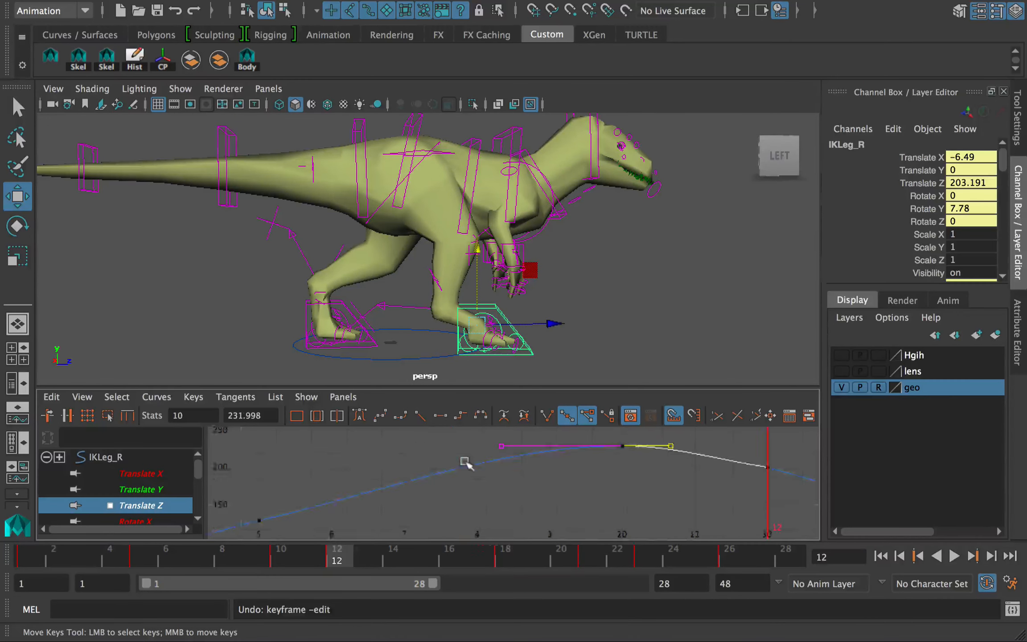
# - Play back and scrub the walk cycle to check the right foot's slide with its full Translate Z curve in view
pyautogui.keyDown('alt'); pyautogui.moveTo(698, 471); pyautogui.dragTo(552, 471, button='middle'); pyautogui.keyUp('alt')
pyautogui.keyDown('alt'); pyautogui.moveTo(620, 476); pyautogui.dragTo(535, 459, button='right'); pyautogui.keyUp('alt')
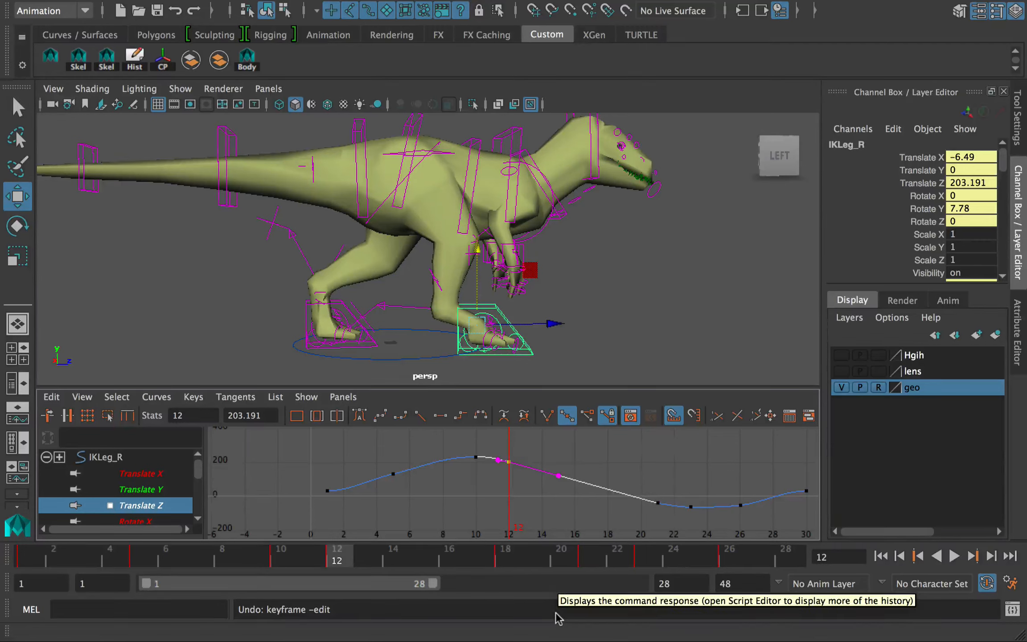
pyautogui.hotkey('alt', 'v')
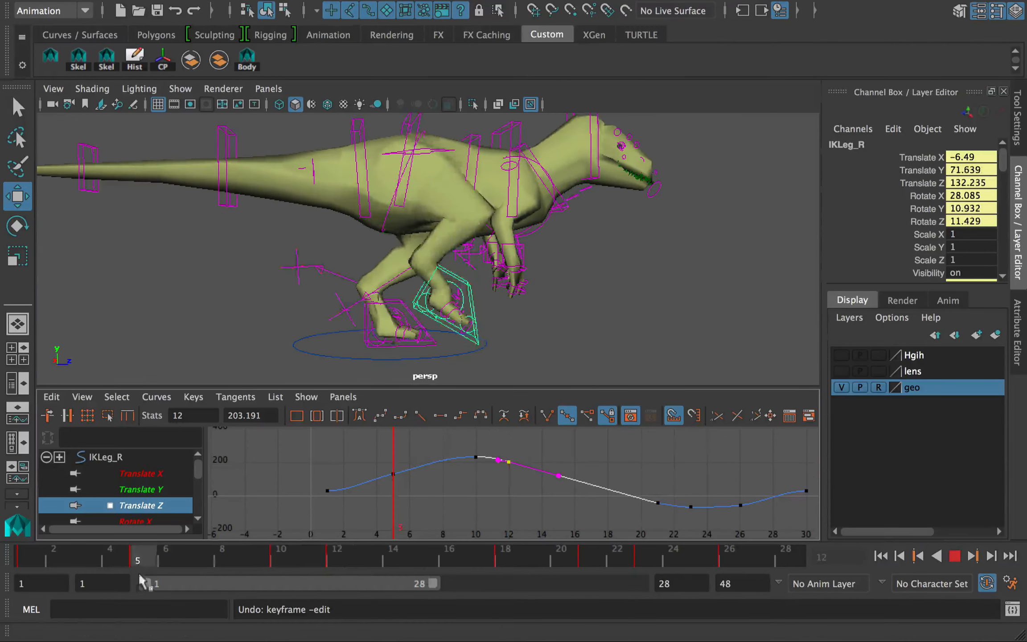
pyautogui.hotkey('alt', 'v')
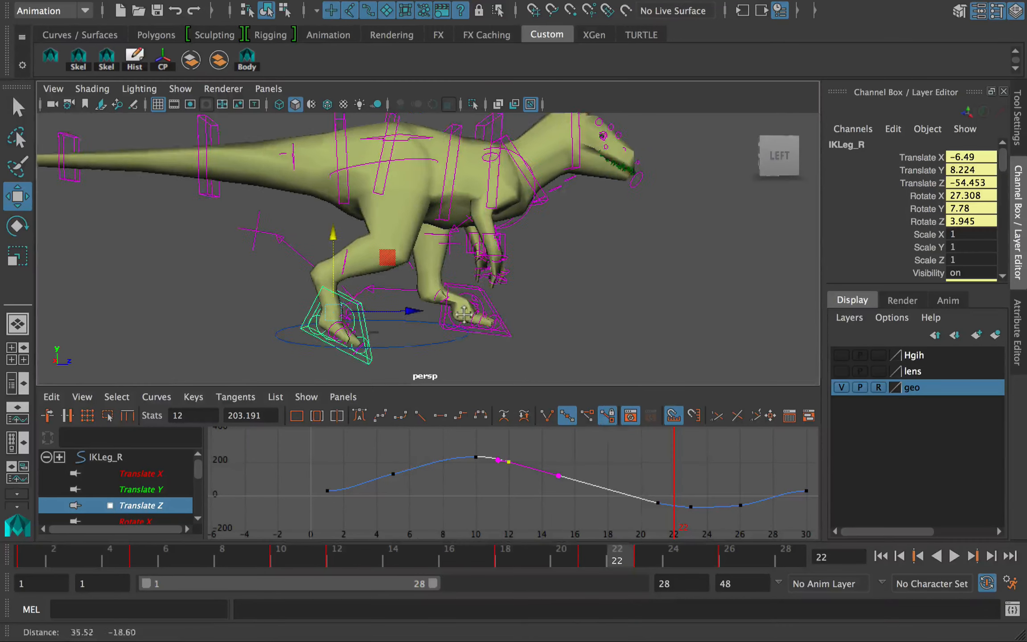
pyautogui.hotkey('alt', 'v')
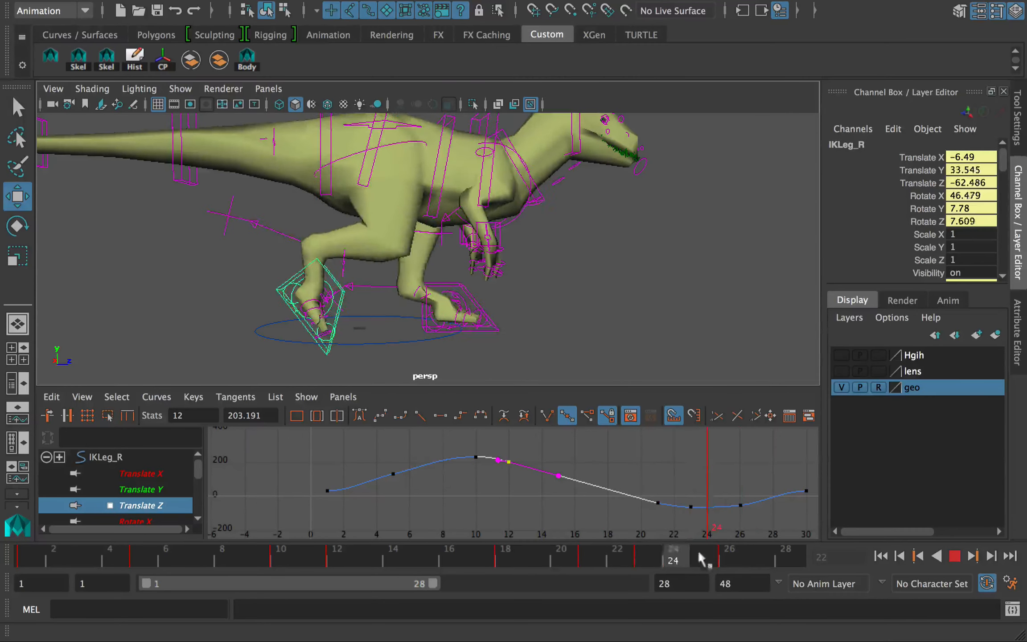
pyautogui.hotkey('alt', 'v')
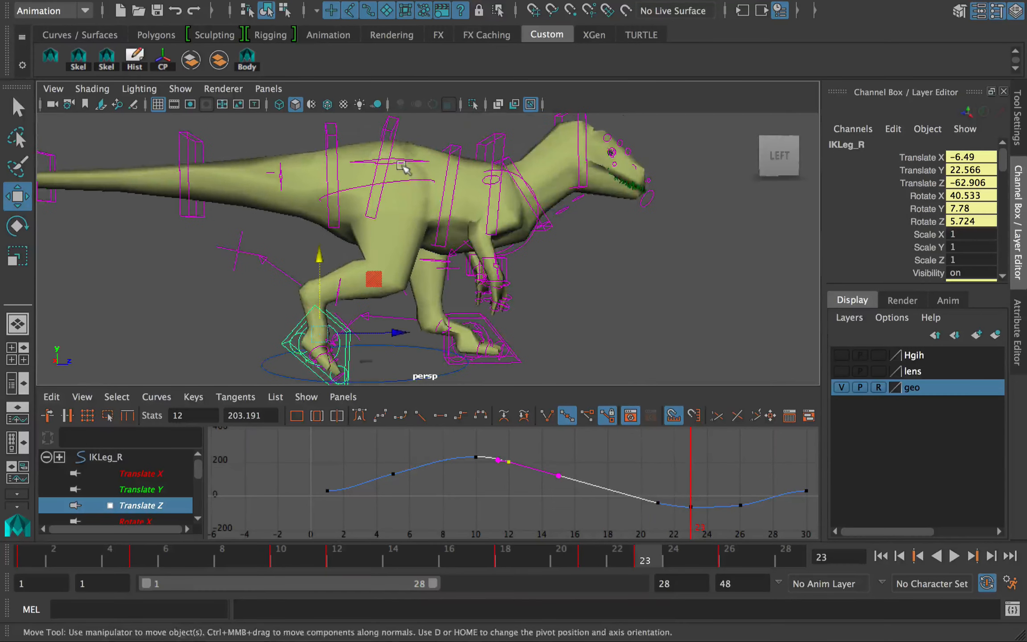
# - Move the root's Translate Y key at frame 25 to frame 27 and save the scene
pyautogui.click(398, 163)
pyautogui.click(167, 504)
pyautogui.keyDown('alt'); pyautogui.moveTo(630, 493); pyautogui.dragTo(578, 487, button='middle'); pyautogui.keyUp('alt')
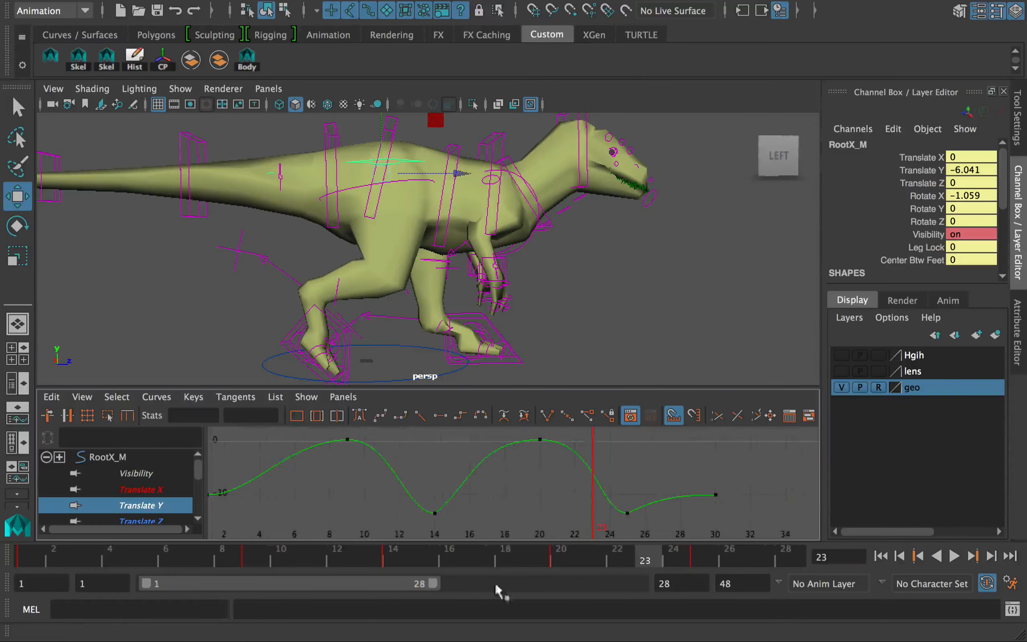
pyautogui.moveTo(593, 556); pyautogui.dragTo(467, 561)
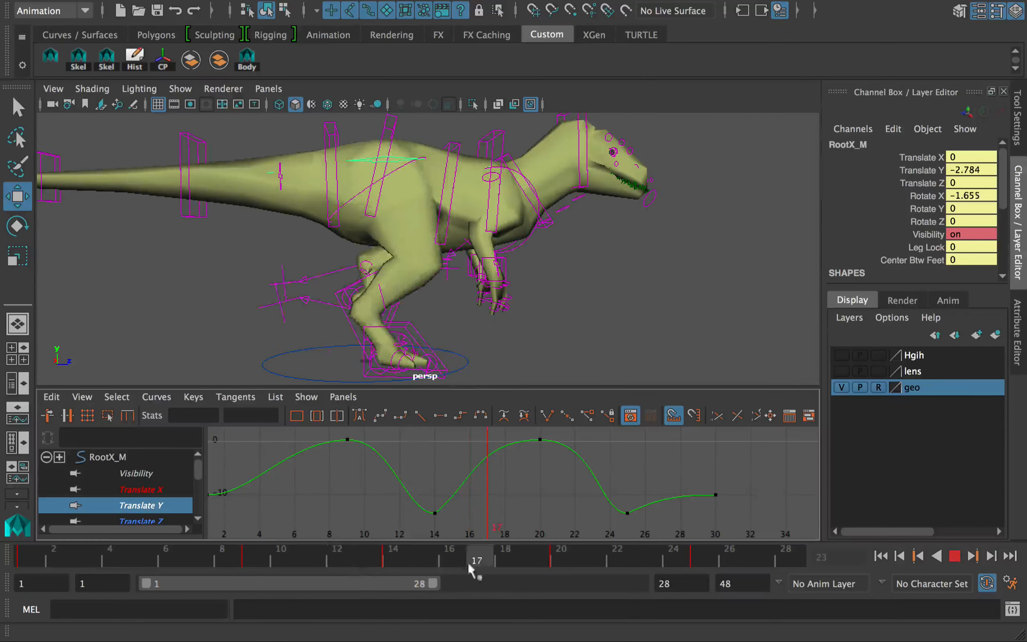
pyautogui.moveTo(599, 564); pyautogui.dragTo(699, 561)
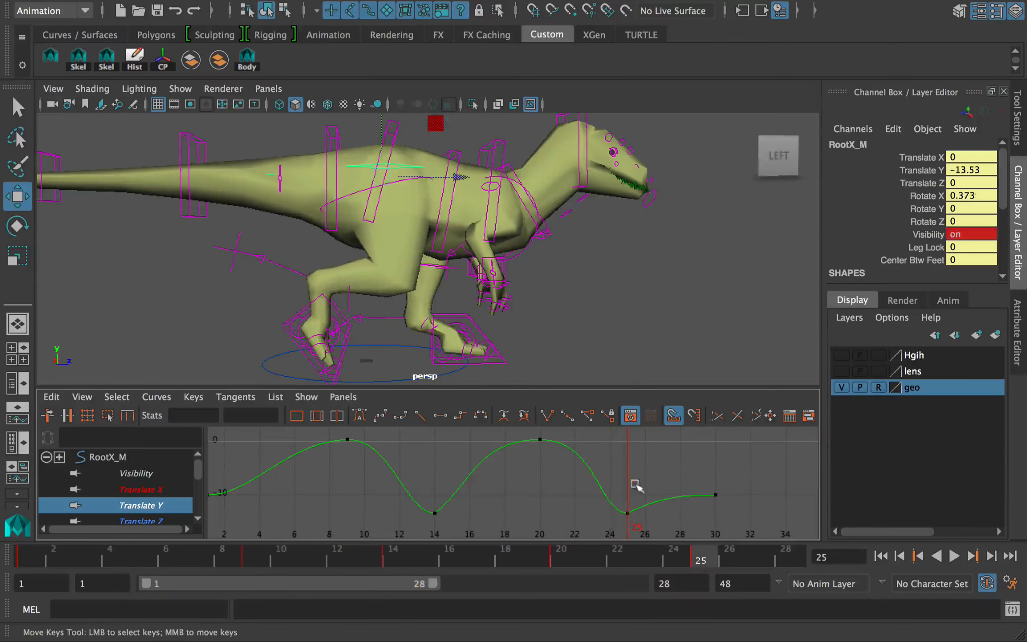
pyautogui.keyDown('alt'); pyautogui.moveTo(650, 495); pyautogui.dragTo(615, 505, button='middle'); pyautogui.keyUp('alt')
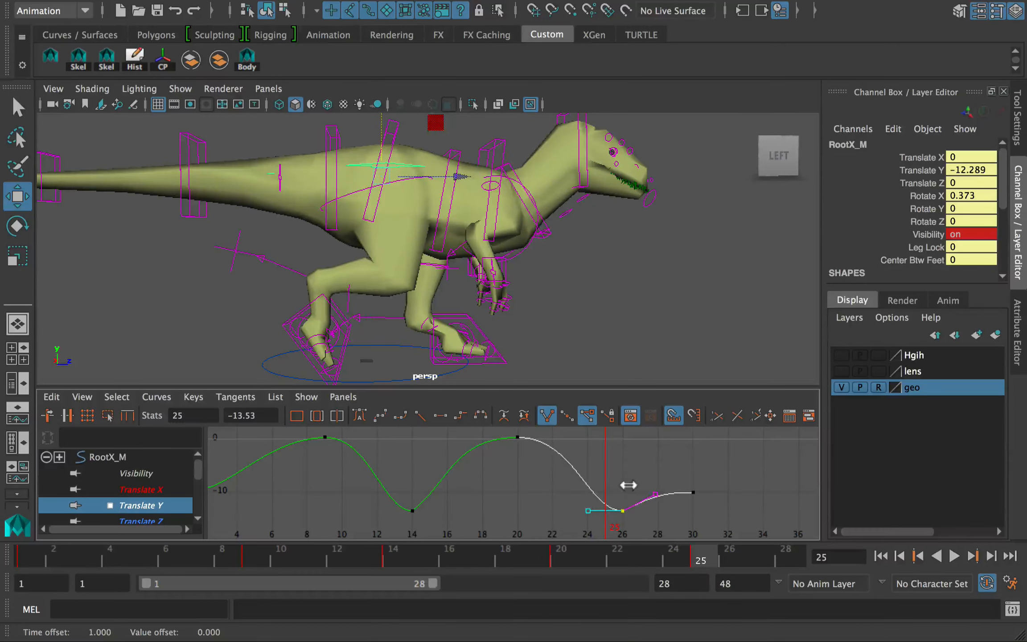
pyautogui.hotkey('alt', 'v')
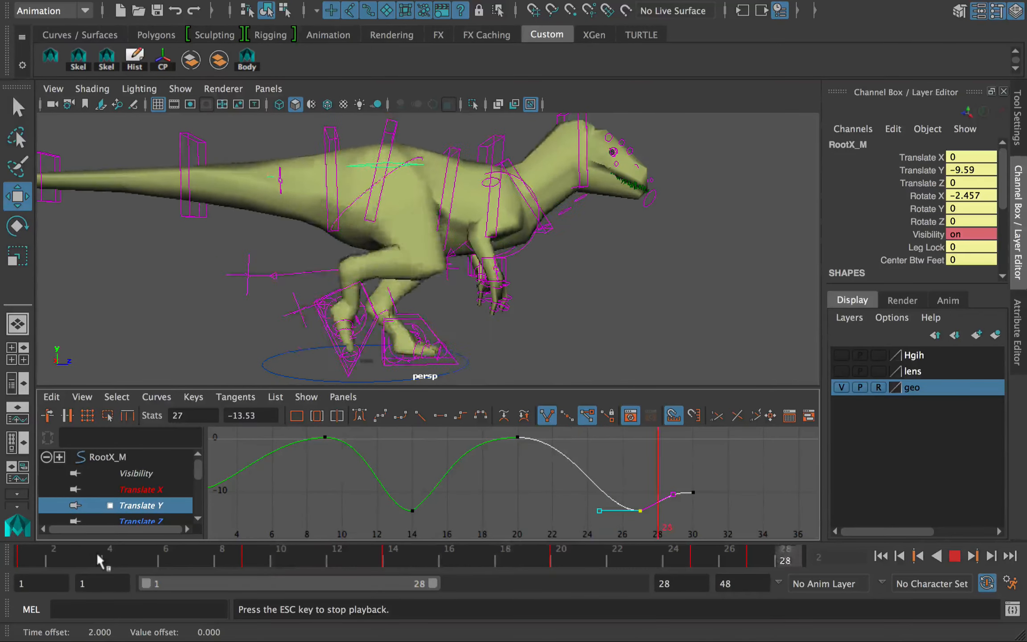
pyautogui.hotkey('ctrl', 's')
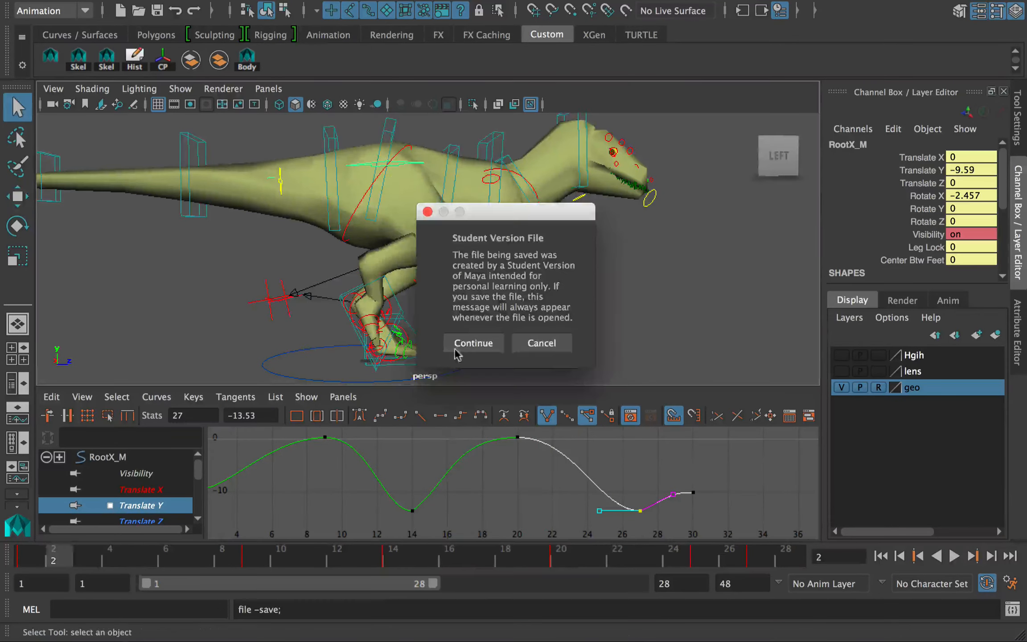
pyautogui.click(479, 344)
# - Adjust the outgoing tangent of the root's Translate Y key at frame 27 and play back the loop
pyautogui.press('w')
pyautogui.click(670, 484)
pyautogui.click(640, 511)
pyautogui.click(673, 494)
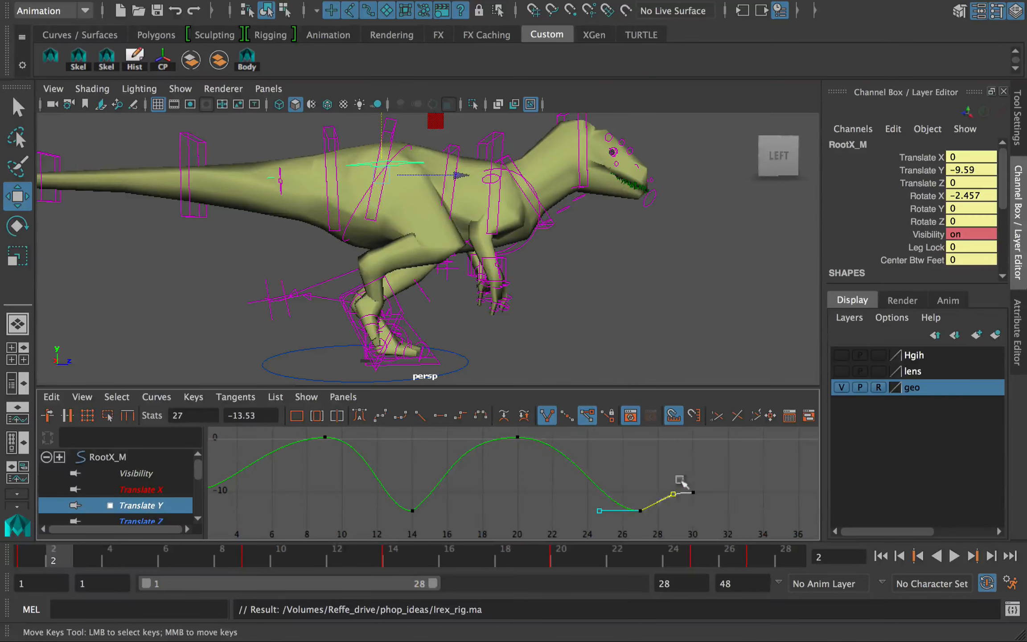
pyautogui.hotkey('alt', 'v')
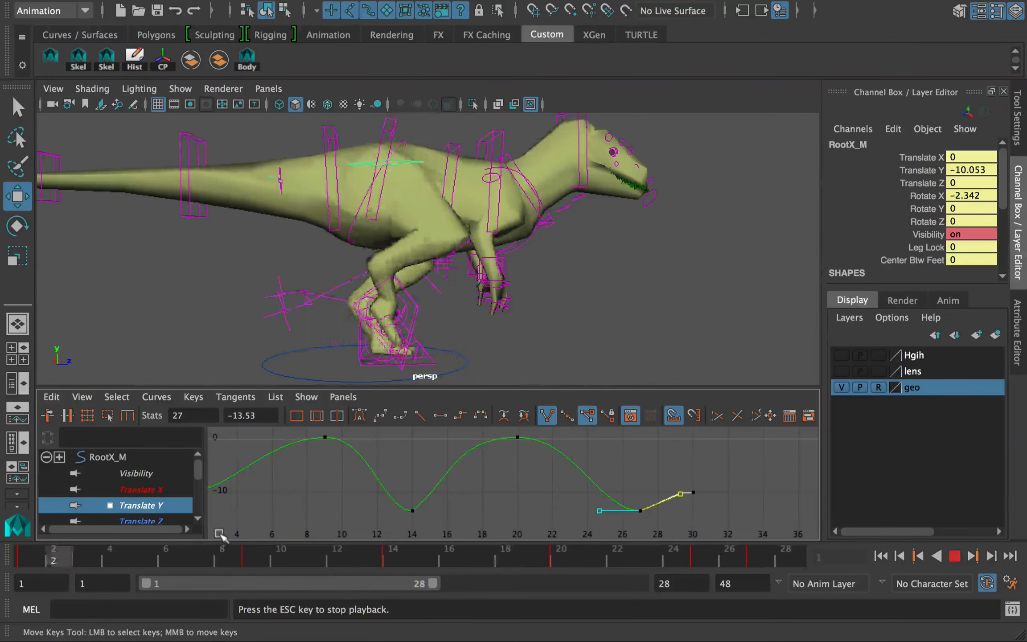
pyautogui.press('Escape')
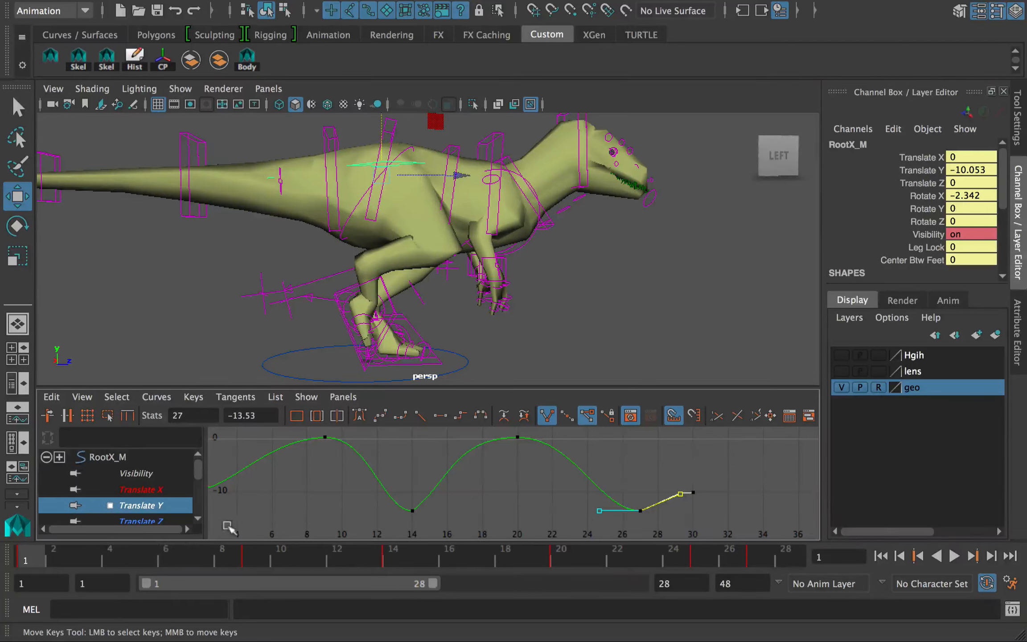
# - Review the whole cycle with nothing selected, reselect the root control and return to frame 1
pyautogui.scroll(-1, 387, 297)
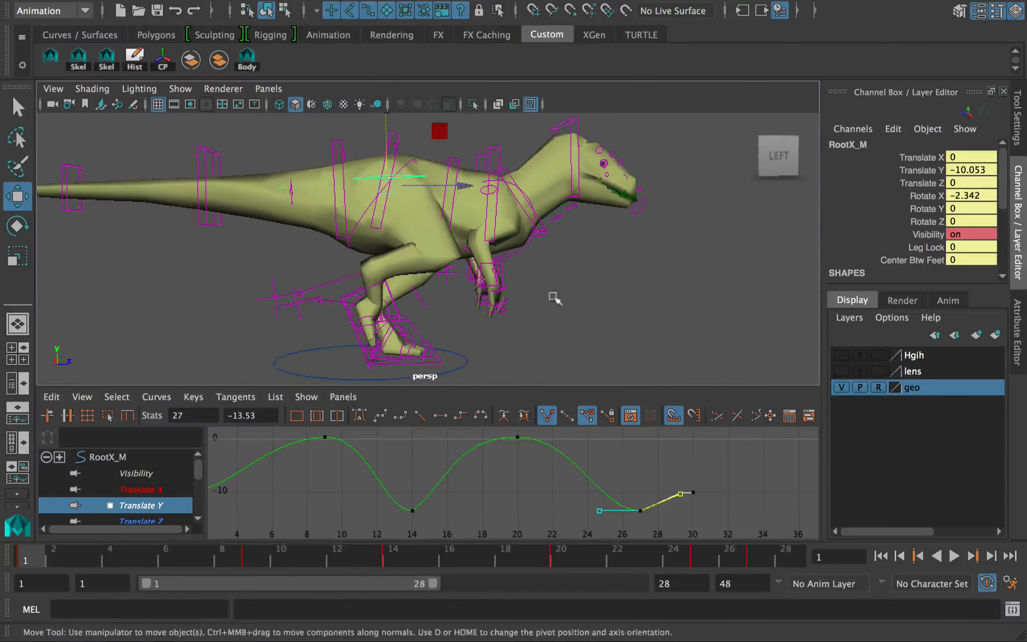
pyautogui.click(555, 298)
pyautogui.keyDown('alt'); pyautogui.moveTo(436, 291); pyautogui.dragTo(426, 296, button='middle'); pyautogui.keyUp('alt')
pyautogui.hotkey('alt', 'v')
pyautogui.press('Escape')
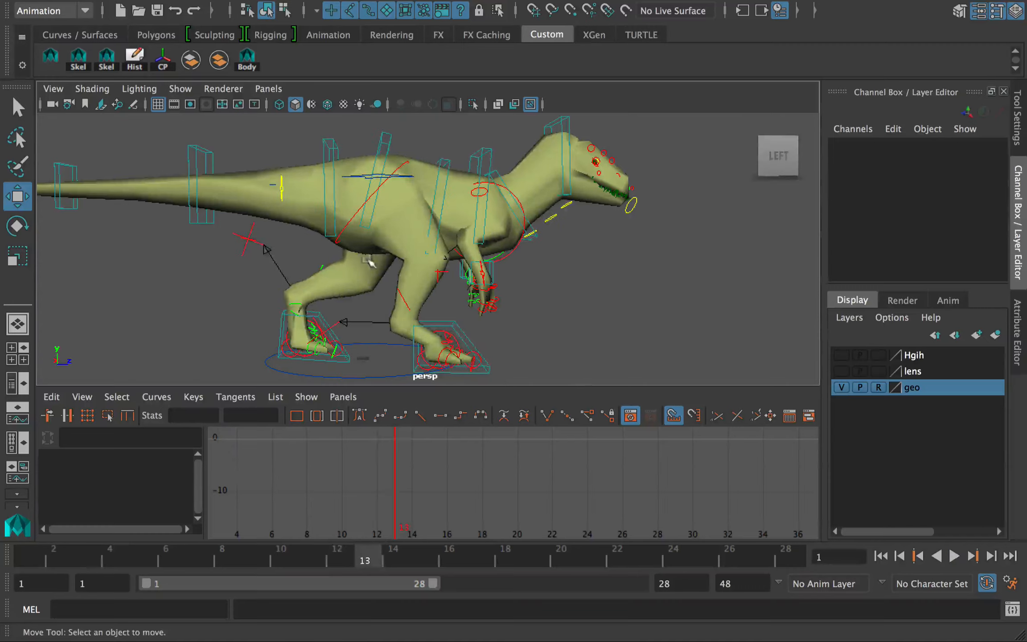
pyautogui.click(394, 180)
pyautogui.click(19, 555)
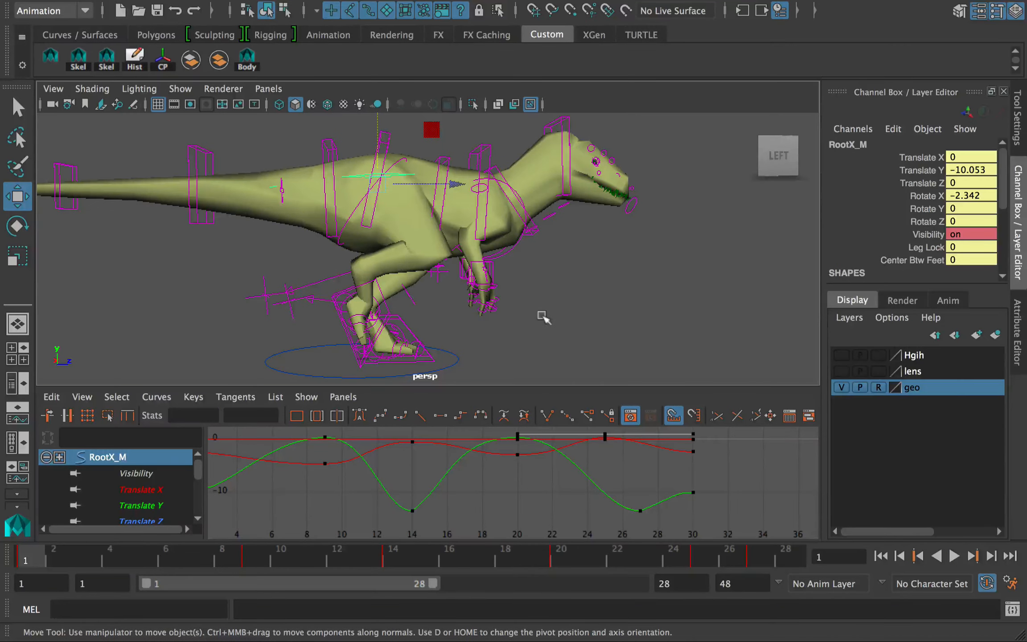
# - Save the scene
pyautogui.click(543, 316)
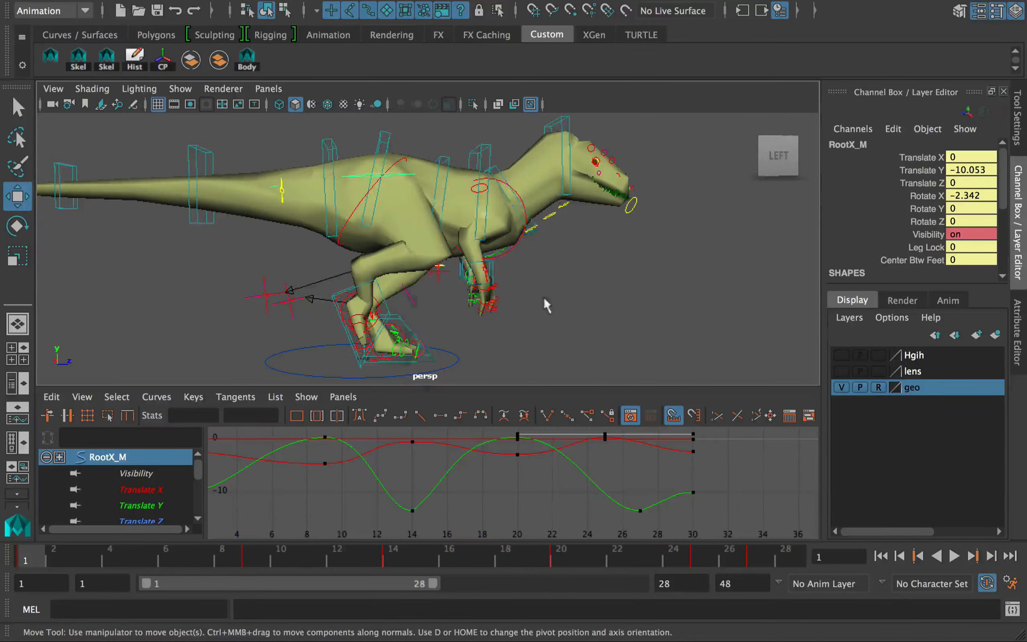
pyautogui.press('q')
pyautogui.press('super+s')
pyautogui.hotkey('ctrl', 'Left')
pyautogui.click(719, 14)
pyautogui.hotkey('ctrl', 'Right')
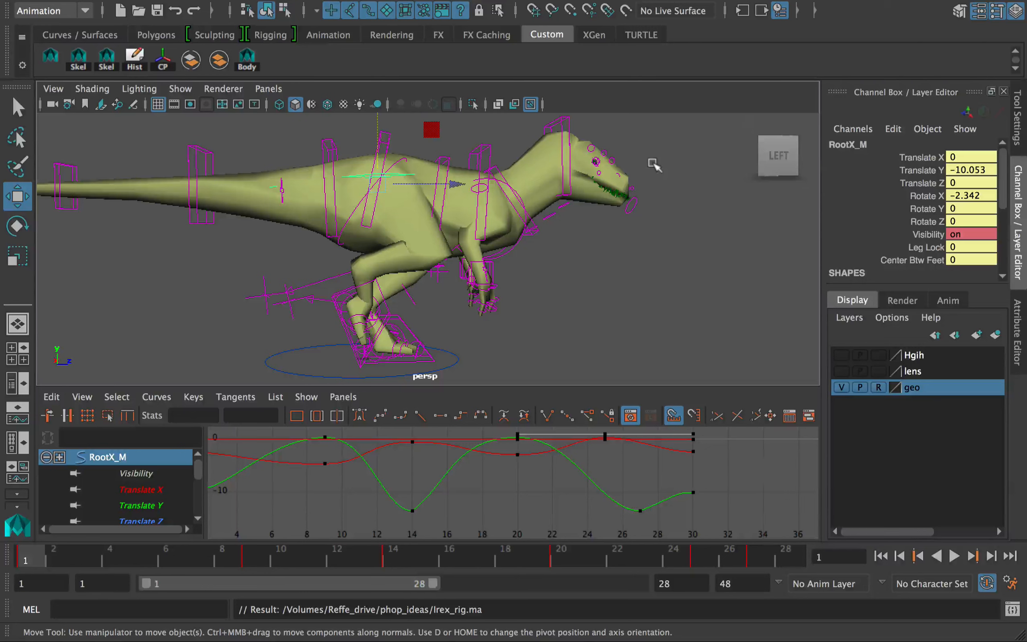
# - Select the left foot's IK control, isolate its Translate Z curve and scrub through the ground contact frames
pyautogui.press('q')
pyautogui.click(399, 318)
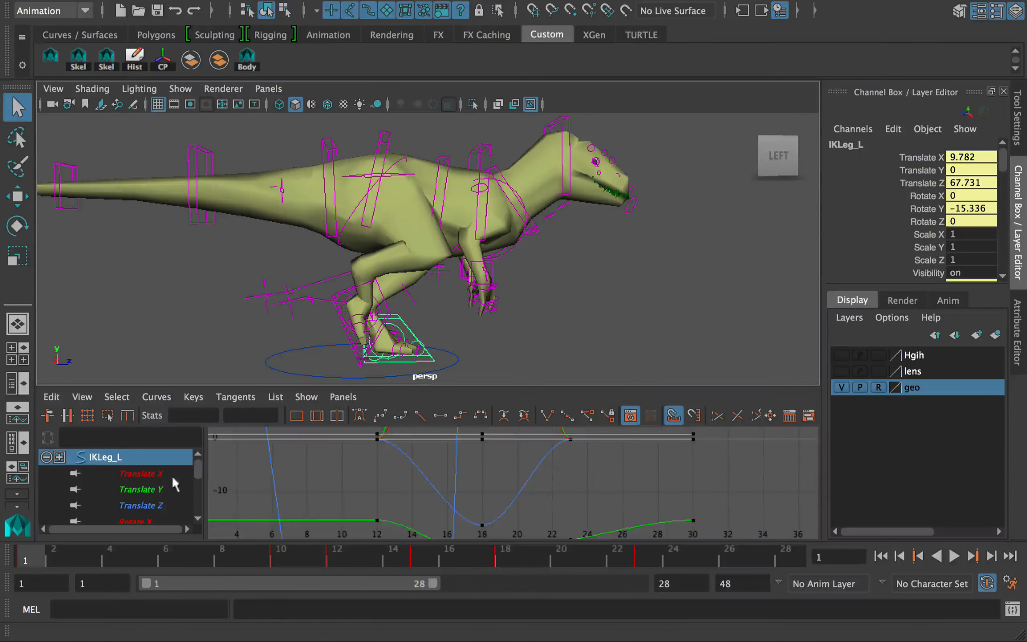
pyautogui.click(141, 505)
pyautogui.hotkey('alt', 'v')
pyautogui.moveTo(117, 555); pyautogui.dragTo(29, 555)
pyautogui.keyDown('alt'); pyautogui.moveTo(363, 509); pyautogui.dragTo(392, 494, button='middle'); pyautogui.keyUp('alt')
pyautogui.moveTo(187, 553); pyautogui.dragTo(339, 555)
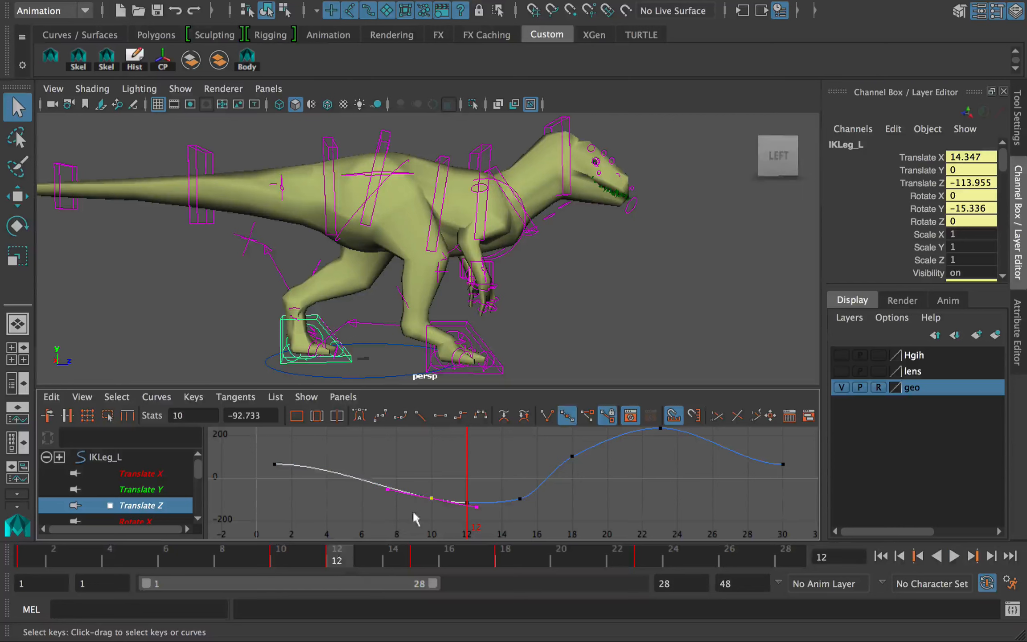
# - Straighten the left foot's Translate Z curve between frames 1 and 10 and slope the incoming tangent at frame 30 to match
pyautogui.click(361, 453)
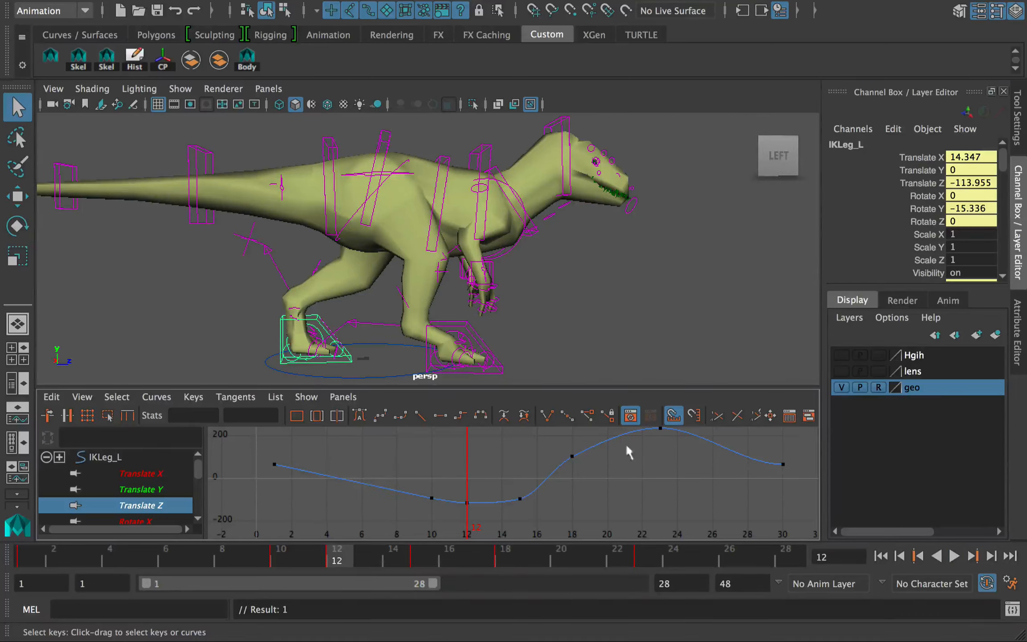
pyautogui.keyDown('alt'); pyautogui.moveTo(795, 472); pyautogui.dragTo(653, 471, button='middle'); pyautogui.keyUp('alt')
pyautogui.press('w')
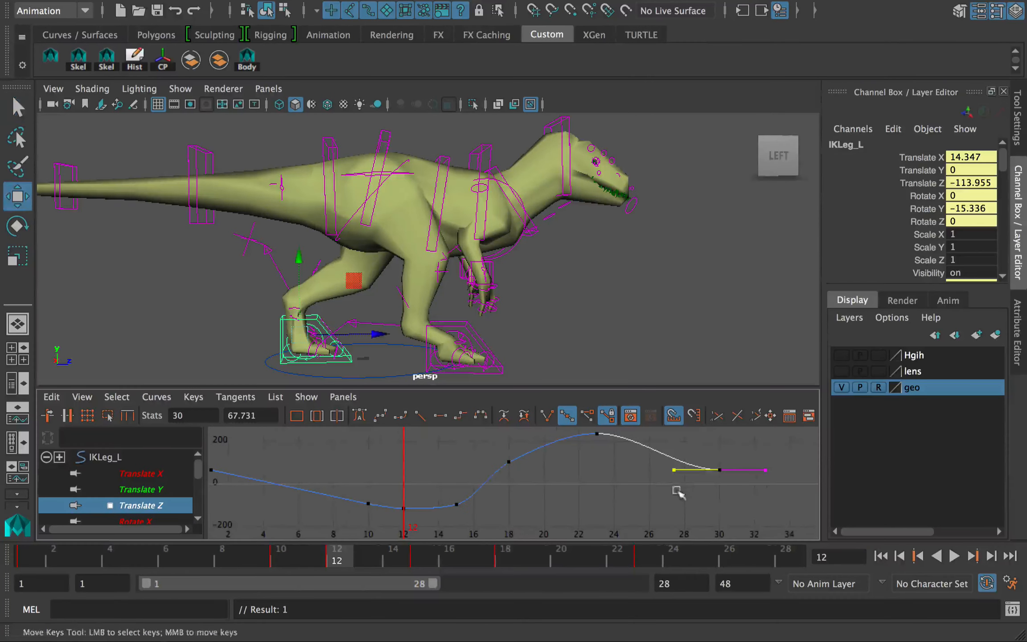
pyautogui.keyDown('alt'); pyautogui.moveTo(335, 493); pyautogui.dragTo(398, 489, button='middle'); pyautogui.keyUp('alt')
pyautogui.click(27, 559)
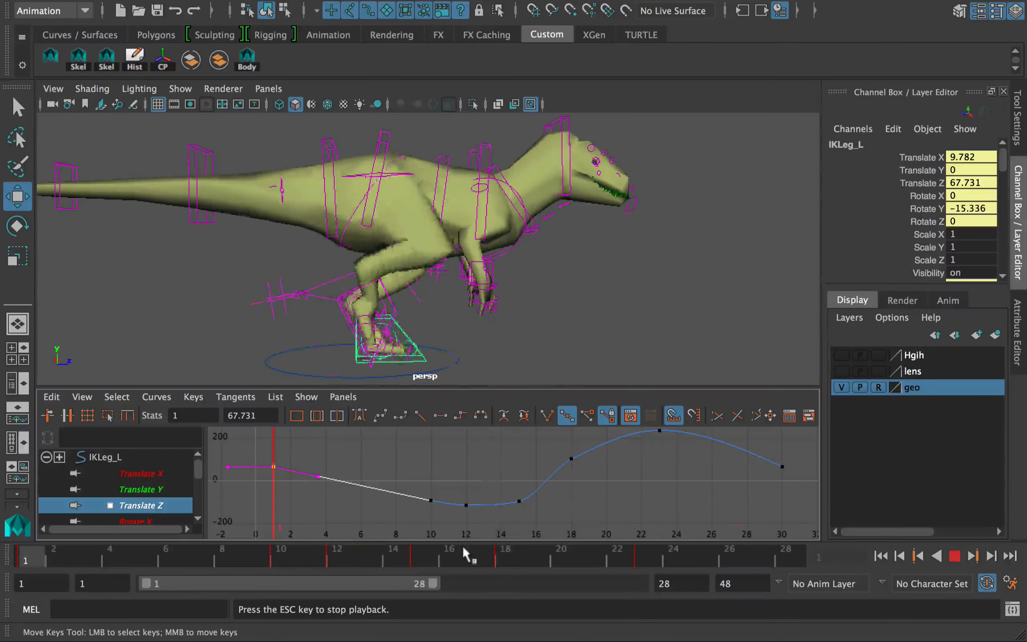
pyautogui.press('Escape')
pyautogui.moveTo(33, 564); pyautogui.dragTo(794, 558)
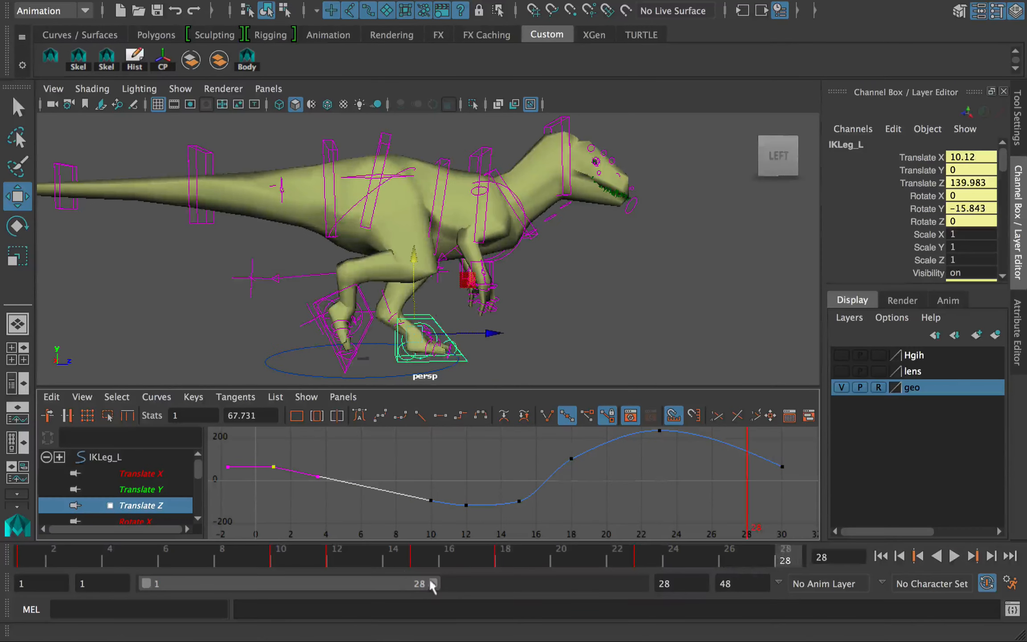
# - Extend the end of the playback range to frame 30 and review the left foot across the loop
pyautogui.moveTo(432, 583); pyautogui.dragTo(446, 582)
pyautogui.click(787, 558)
pyautogui.hotkey('alt', 'v')
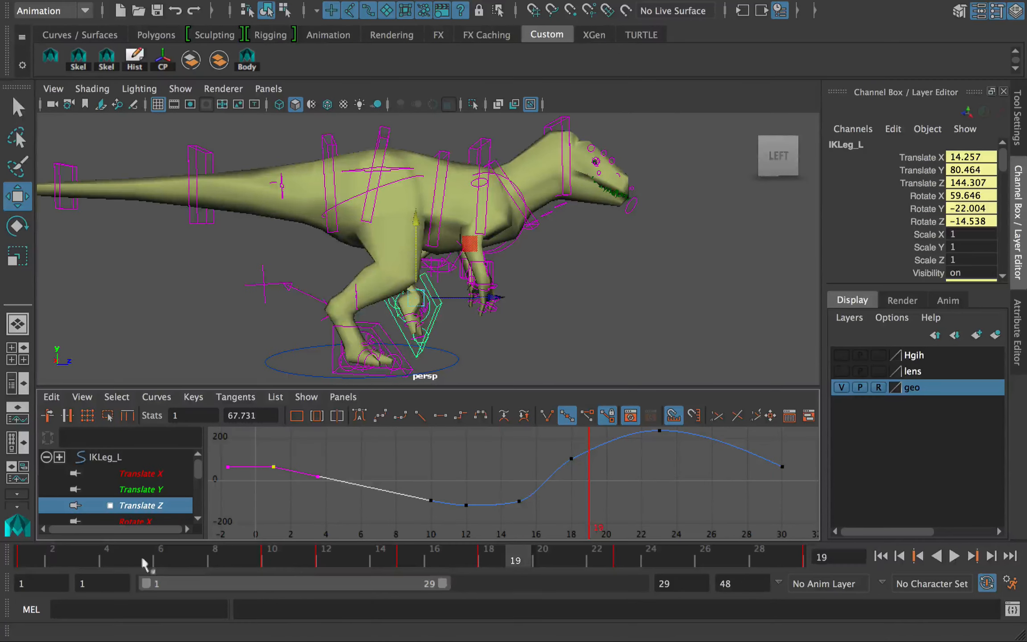
pyautogui.click(343, 565)
pyautogui.moveTo(341, 561); pyautogui.dragTo(4, 558)
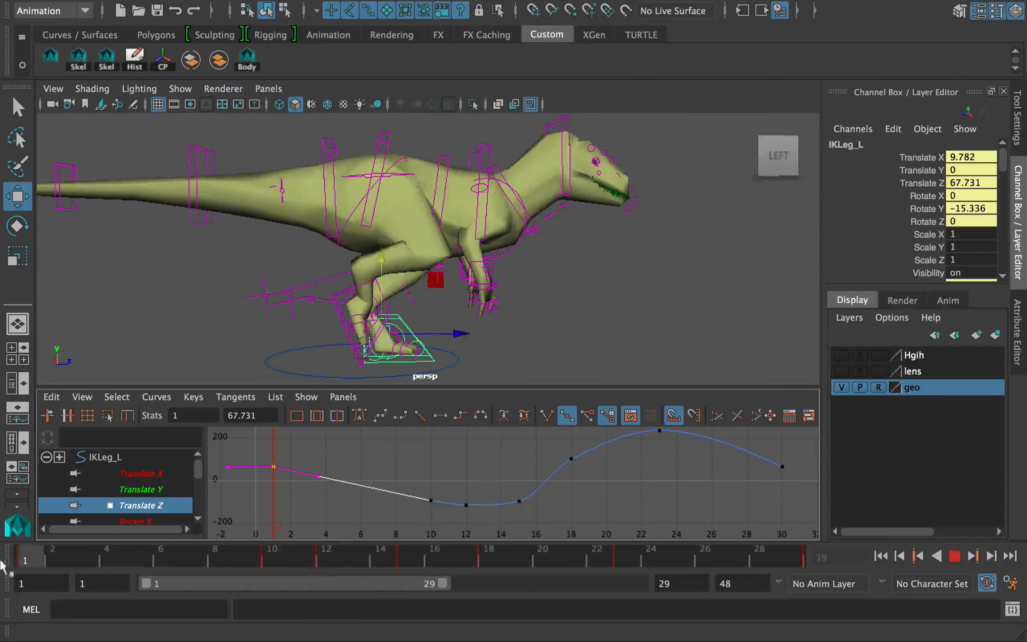
pyautogui.keyDown('alt'); pyautogui.moveTo(445, 338); pyautogui.dragTo(459, 337, button='middle'); pyautogui.keyUp('alt')
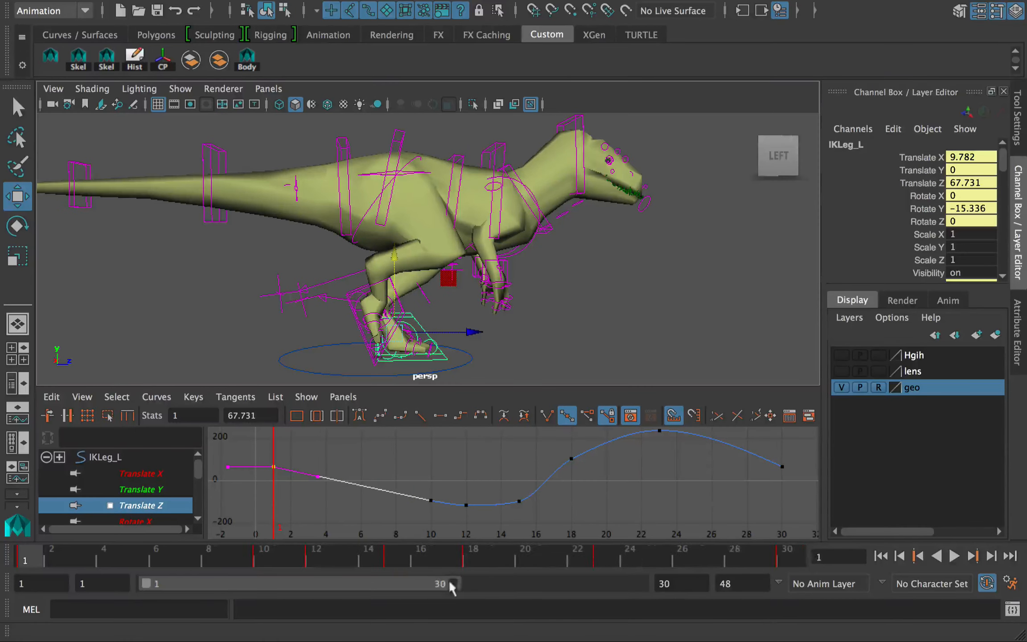
# - Move the left foot forward to Translate Z 109.406 at frame 1 and key the same position at frame 30
pyautogui.click(31, 558)
pyautogui.moveTo(473, 332); pyautogui.dragTo(491, 332)
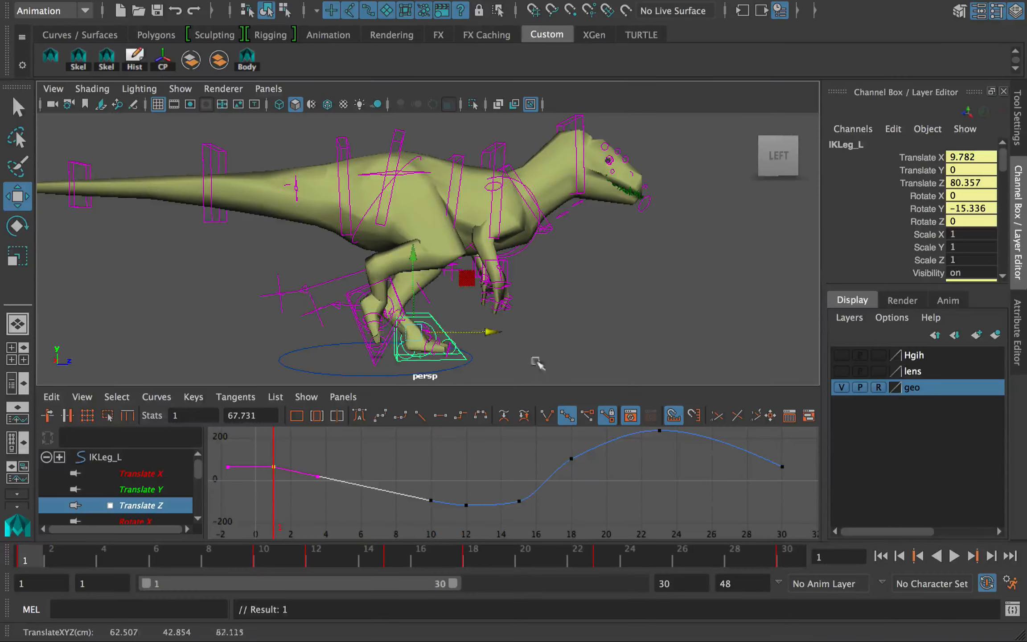
pyautogui.click(789, 558)
pyautogui.press('s')
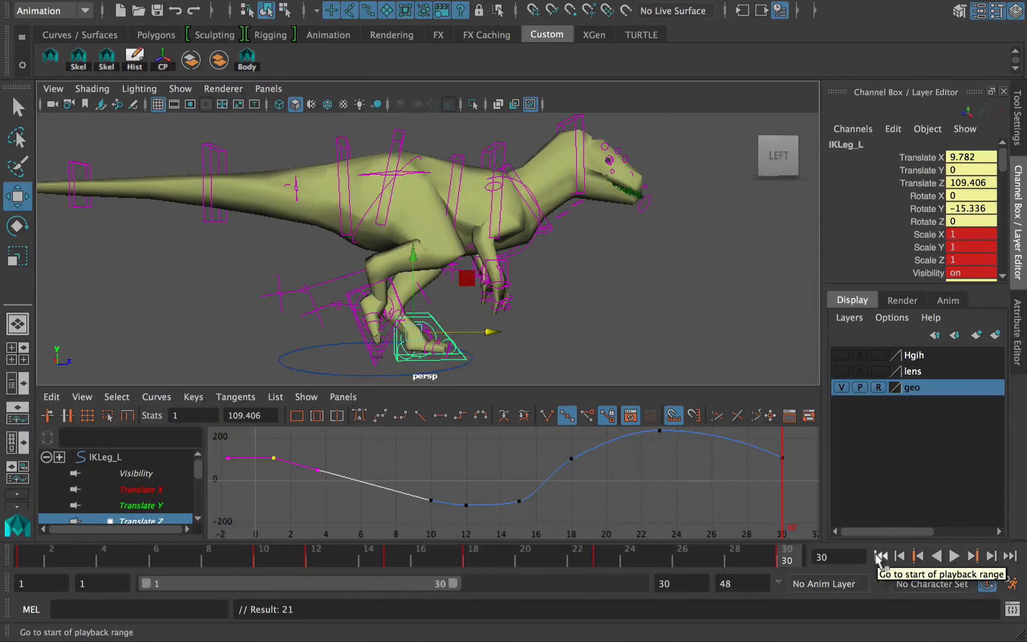
pyautogui.hotkey('ctrl', 'z')
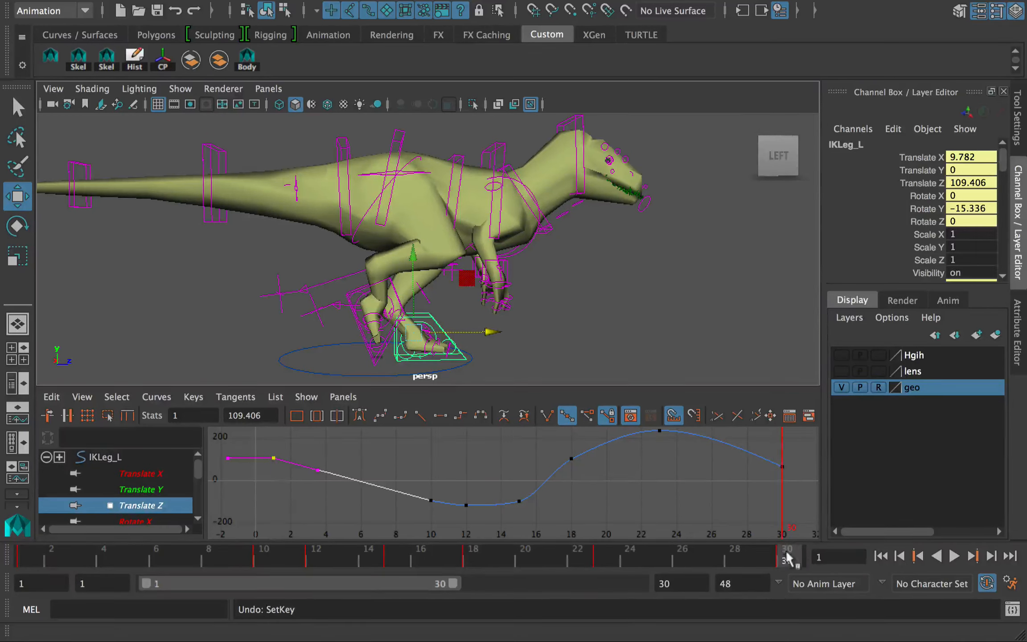
pyautogui.click(788, 559)
pyautogui.press('s')
pyautogui.click(881, 556)
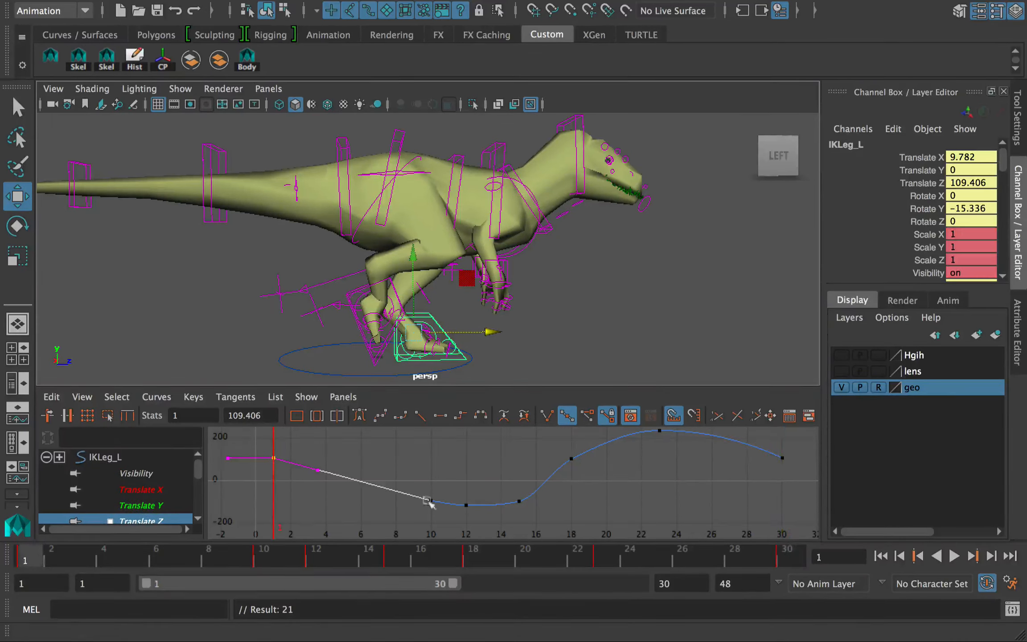
# - Scrub and play the loop to check the left foot, then save the scene
pyautogui.moveTo(63, 554); pyautogui.dragTo(841, 561)
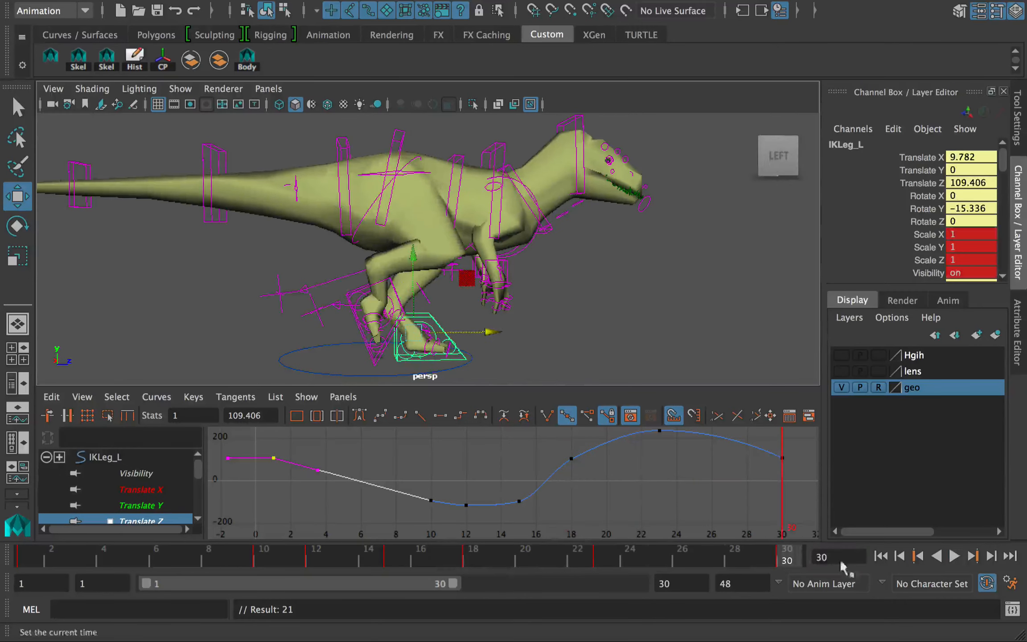
pyautogui.click(882, 556)
pyautogui.hotkey('alt', 'v')
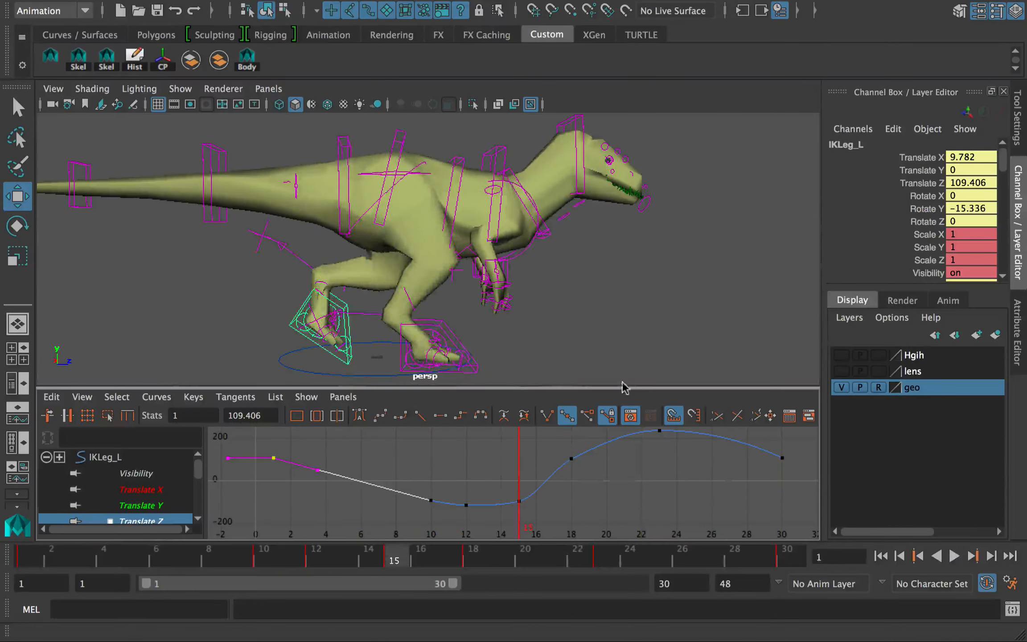
pyautogui.press('Escape')
pyautogui.press('q')
pyautogui.hotkey('ctrl', 's')
pyautogui.click(479, 341)
pyautogui.press('w')
# - Replay the loop, select the root control and isolate its Translate Y curve
pyautogui.keyDown('alt'); pyautogui.moveTo(510, 293); pyautogui.dragTo(504, 280); pyautogui.keyUp('alt')
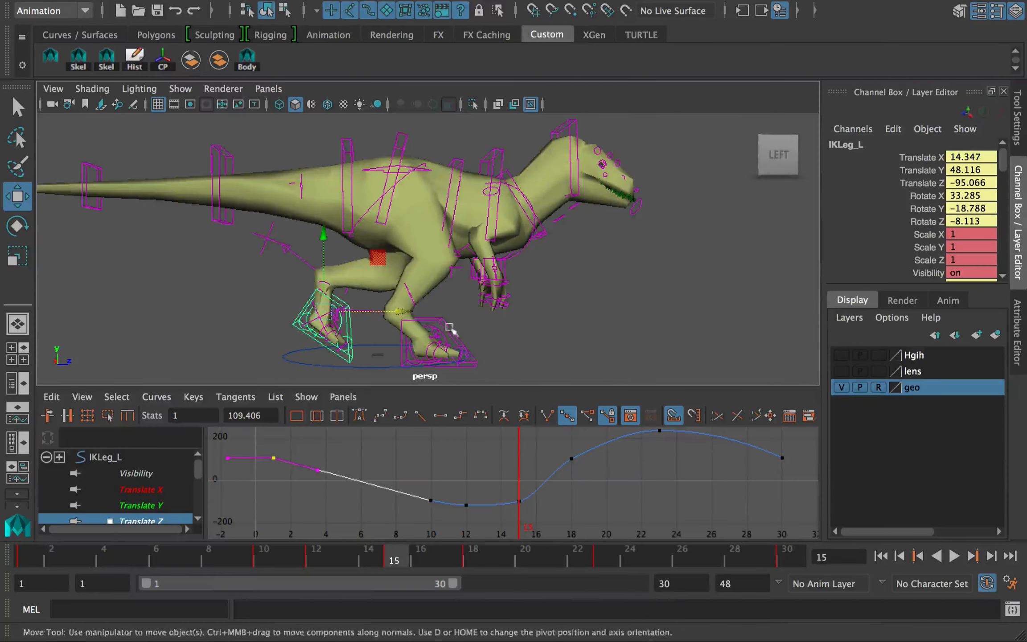
pyautogui.hotkey('alt', 'shift', 'v')
pyautogui.hotkey('alt', 'v')
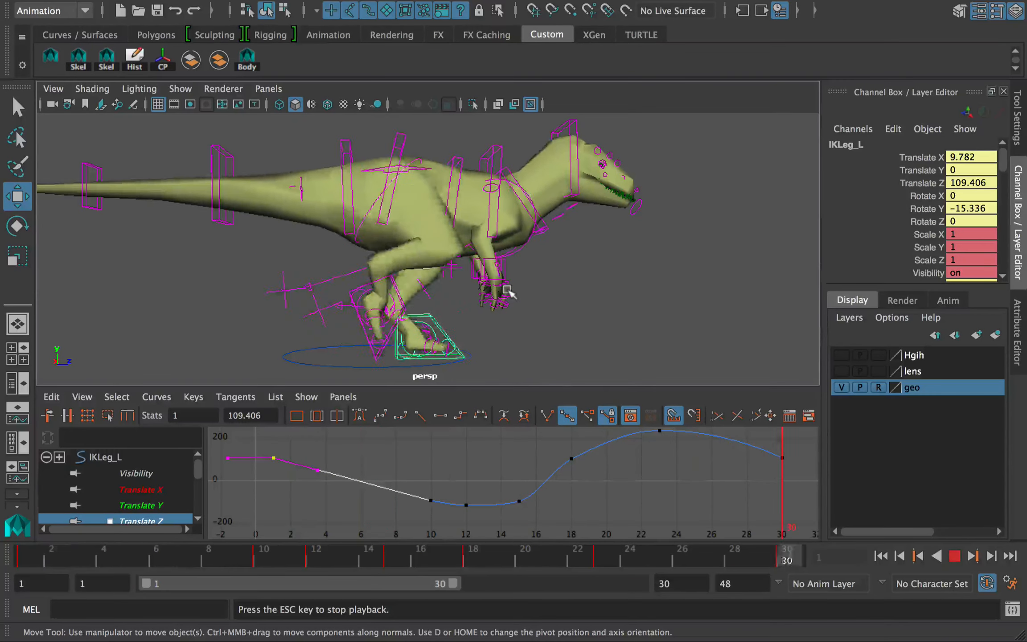
pyautogui.press('Escape')
pyautogui.press('q')
pyautogui.click(402, 164)
pyautogui.press('w')
pyautogui.click(163, 504)
pyautogui.press('f')
pyautogui.keyDown('alt'); pyautogui.moveTo(687, 472); pyautogui.dragTo(627, 469, button='middle'); pyautogui.keyUp('alt')
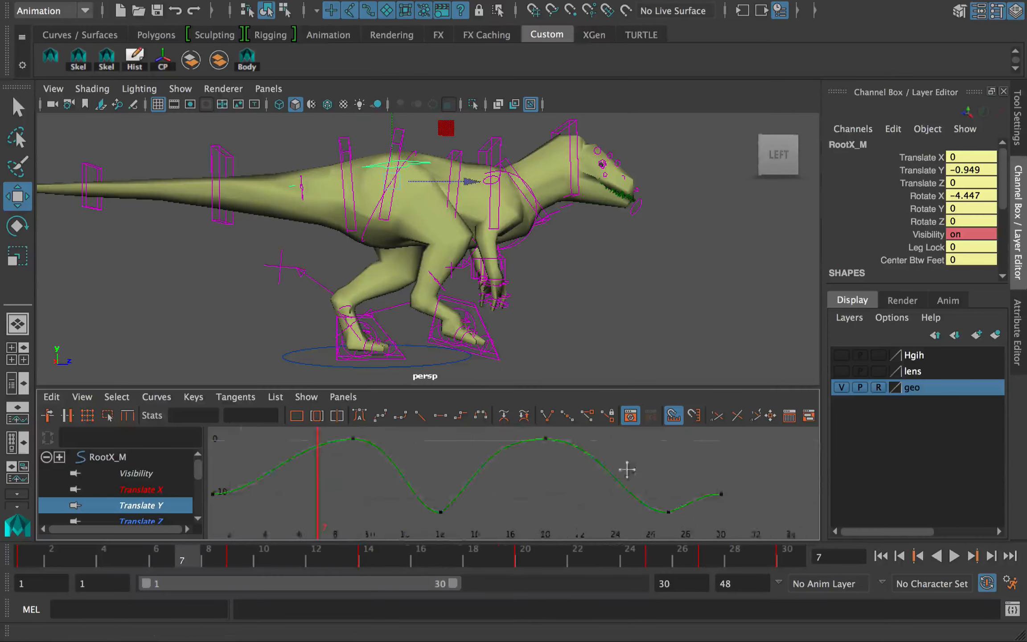
# - Shift the root's second Translate Y peak key to frame 21 and replay the loop
pyautogui.hotkey('alt', 'v')
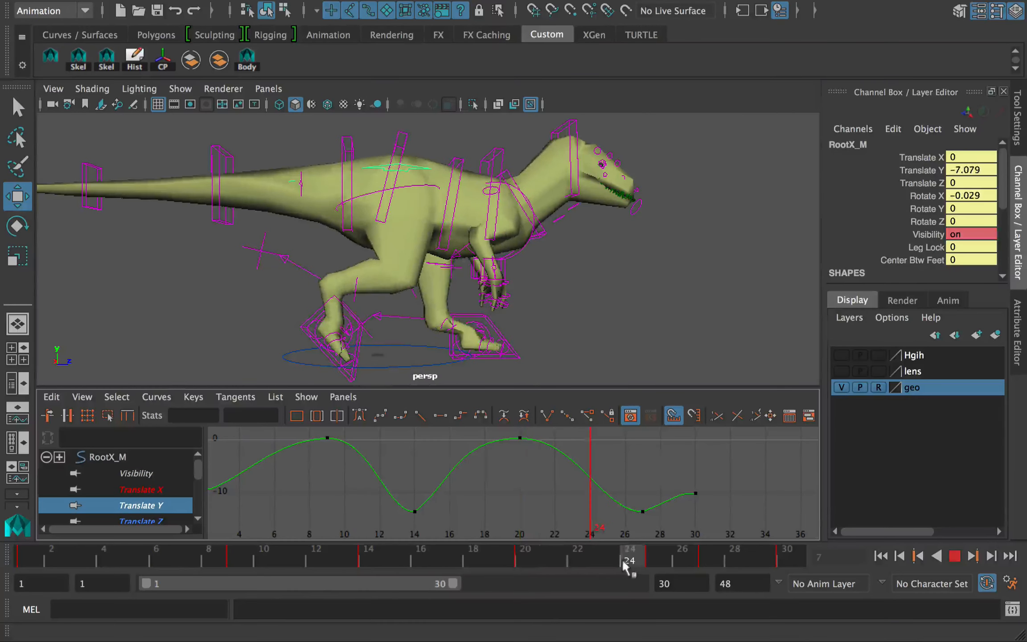
pyautogui.click(596, 558)
pyautogui.moveTo(530, 450); pyautogui.dragTo(513, 430)
pyautogui.keyDown('alt'); pyautogui.moveTo(552, 427); pyautogui.dragTo(537, 438, button='middle'); pyautogui.keyUp('alt')
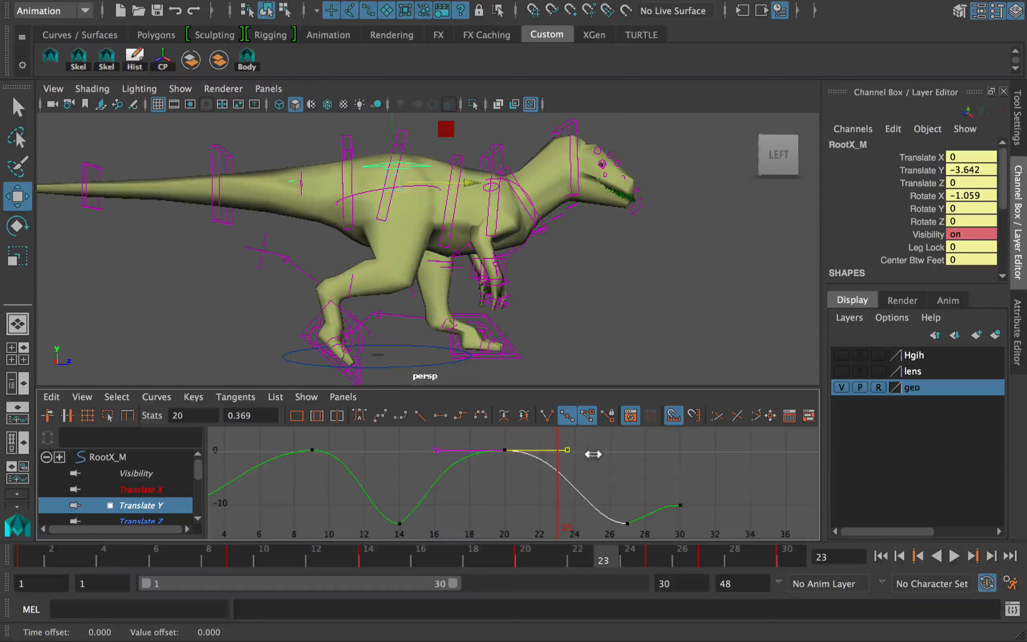
pyautogui.hotkey('alt', 'v')
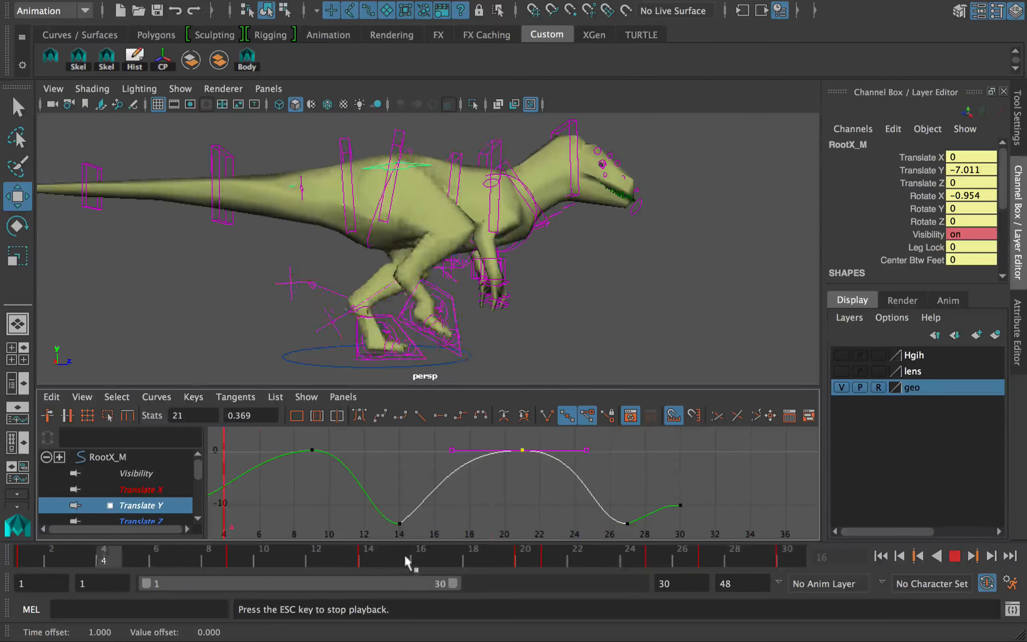
# - Shift the root's last low Translate Y key to frame 28 and replay the loop
pyautogui.press('Escape')
pyautogui.click(532, 558)
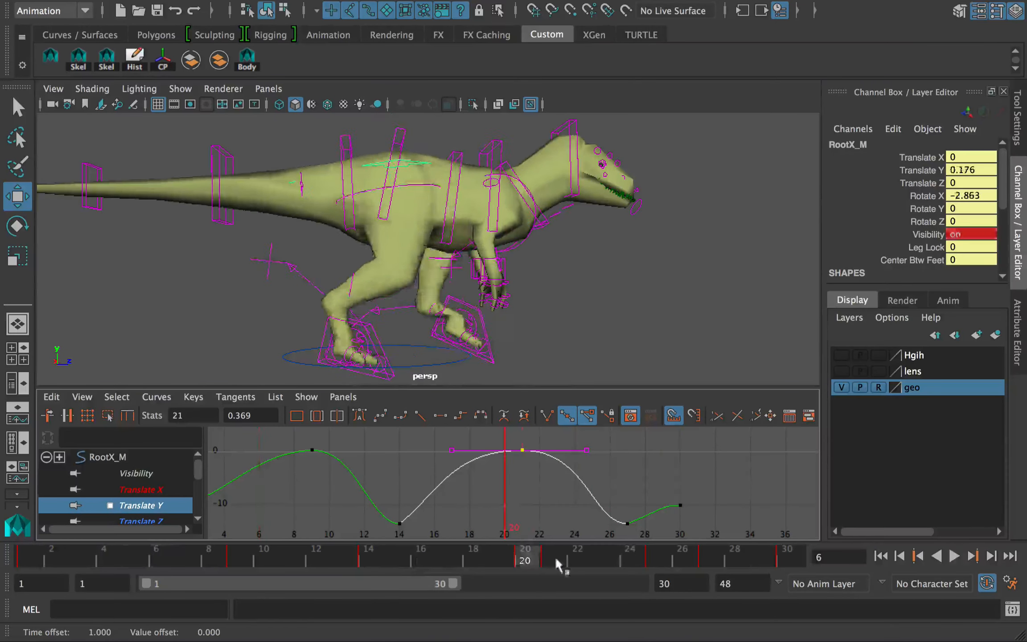
pyautogui.moveTo(556, 561); pyautogui.dragTo(641, 561)
pyautogui.click(673, 553)
pyautogui.keyDown('alt'); pyautogui.moveTo(662, 482); pyautogui.dragTo(648, 467, button='middle'); pyautogui.keyUp('alt')
pyautogui.keyDown('shift'); pyautogui.moveTo(645, 514); pyautogui.dragTo(647, 514, button='middle'); pyautogui.keyUp('shift')
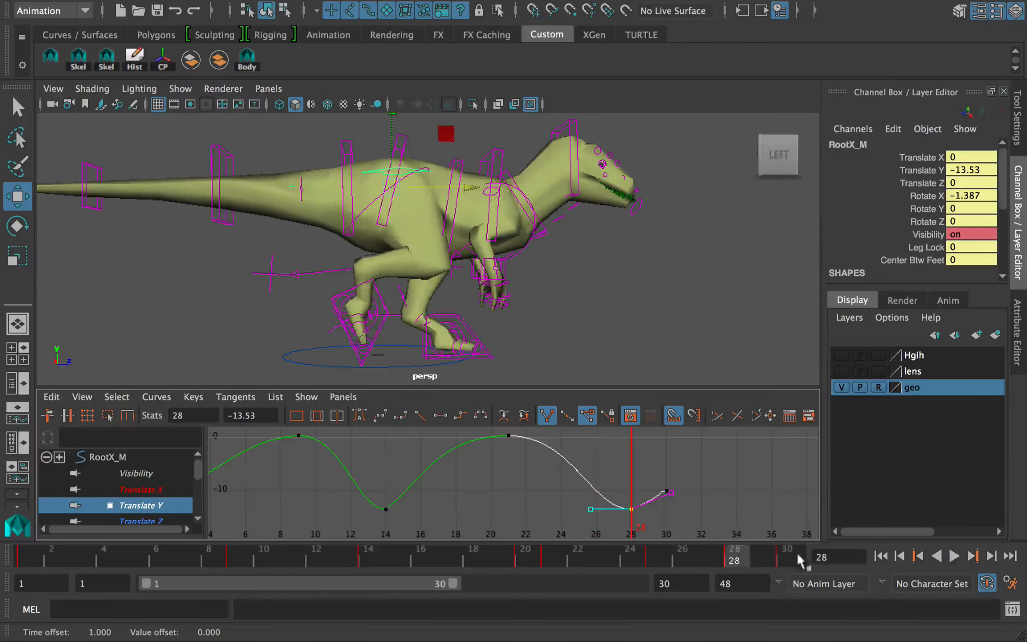
pyautogui.hotkey('alt', 'v')
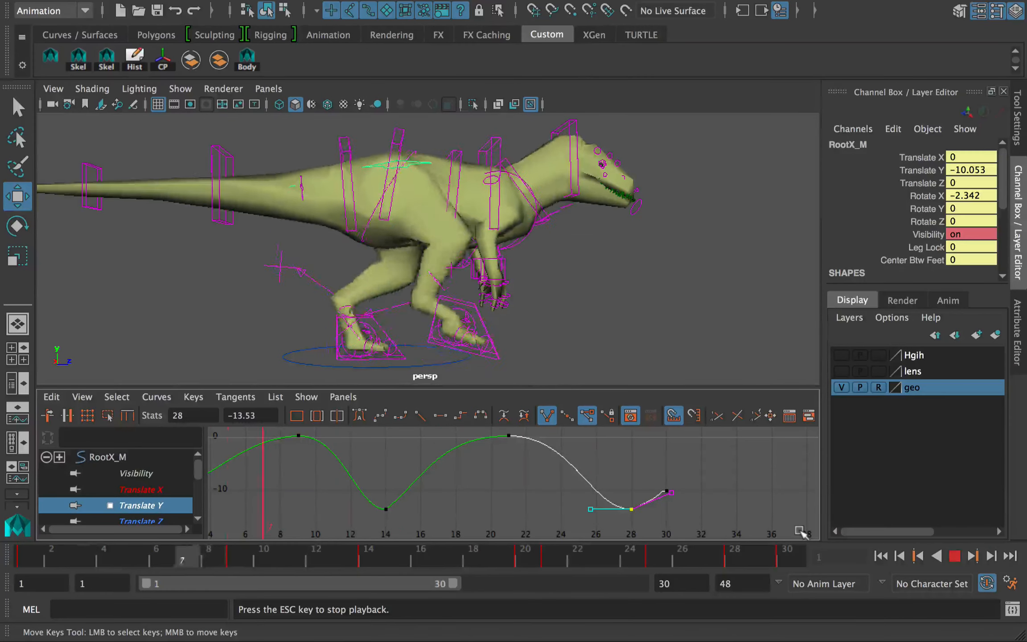
# - Shorten the end of the playback range to frame 29 and play the loop
pyautogui.press('Escape')
pyautogui.moveTo(447, 582)
pyautogui.mouseDown()
pyautogui.moveTo(423, 582)
pyautogui.moveTo(464, 583)
pyautogui.moveTo(443, 582)
pyautogui.mouseUp()
pyautogui.hotkey('alt', 'v')
pyautogui.press('Escape')
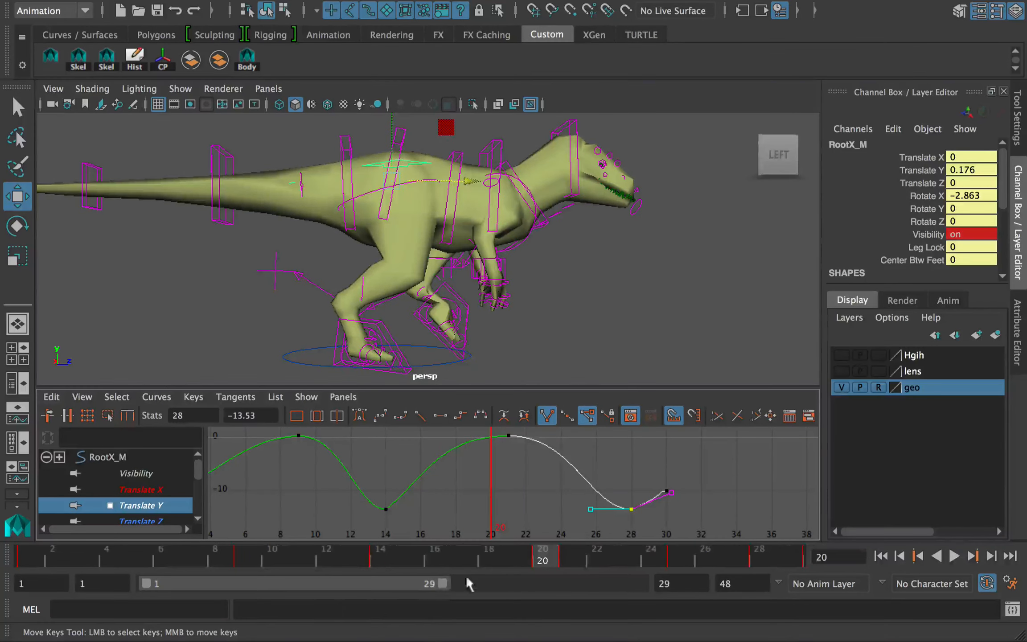
pyautogui.hotkey('alt', 'v')
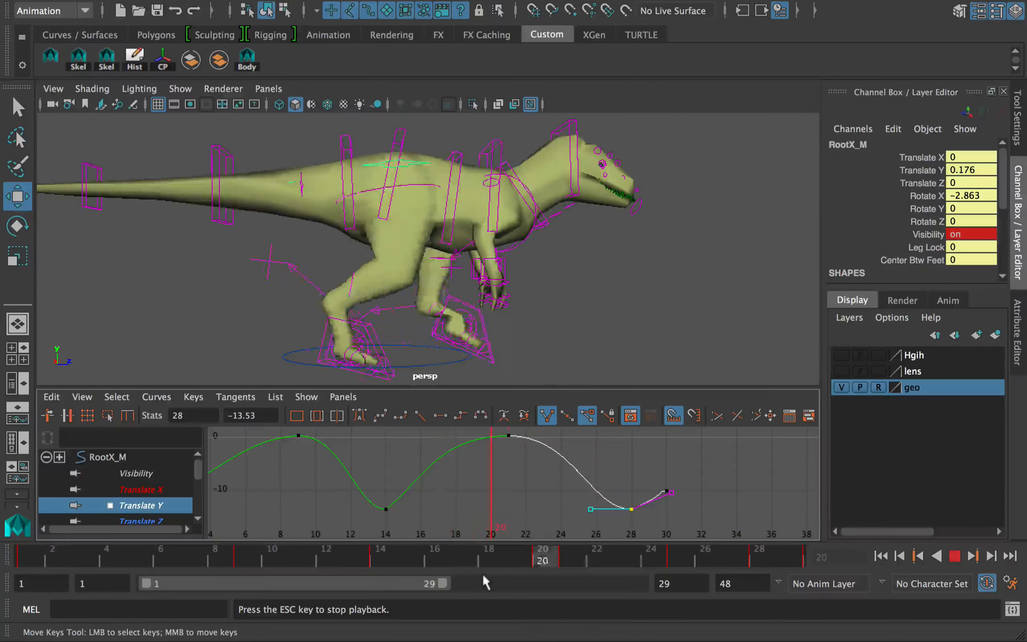
pyautogui.press('Escape')
# - Select the left foot's IK control and examine its motion around frames 20 to 24
pyautogui.click(489, 347)
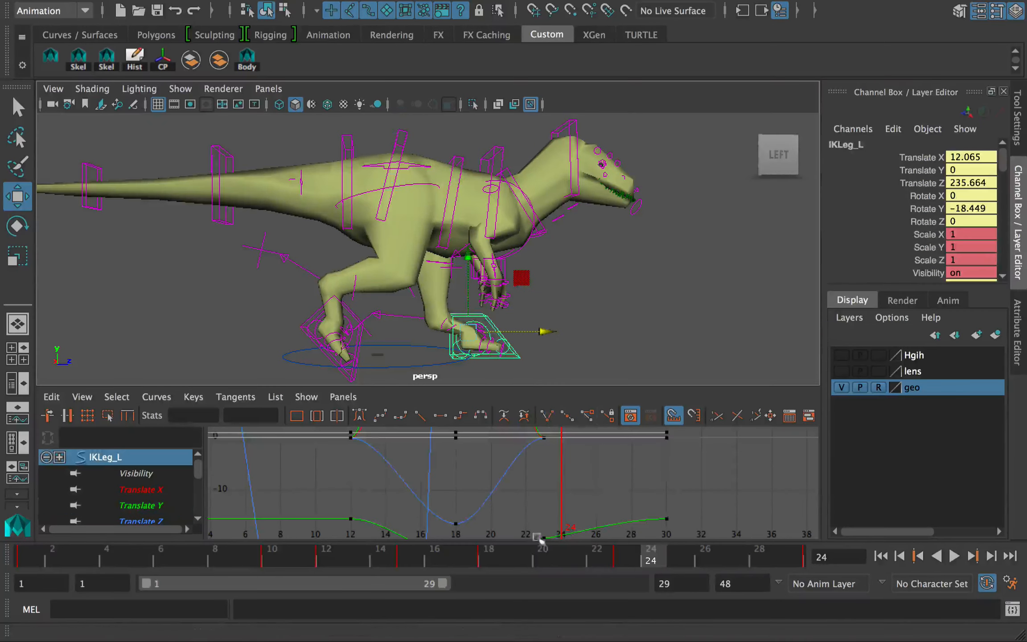
pyautogui.click(185, 521)
pyautogui.hotkey('alt', 'v')
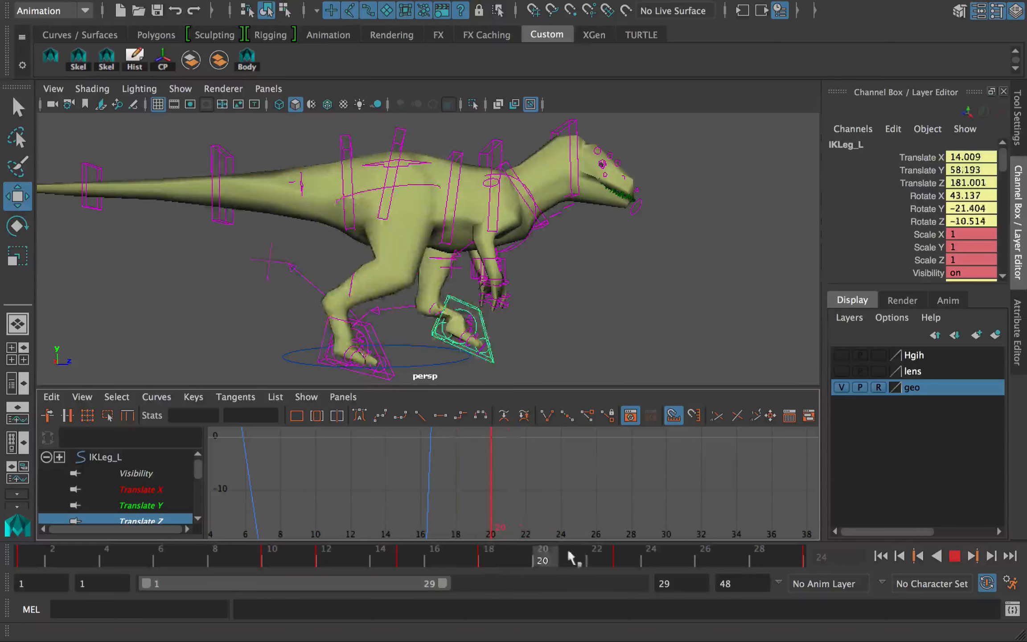
pyautogui.click(623, 557)
pyautogui.press('q')
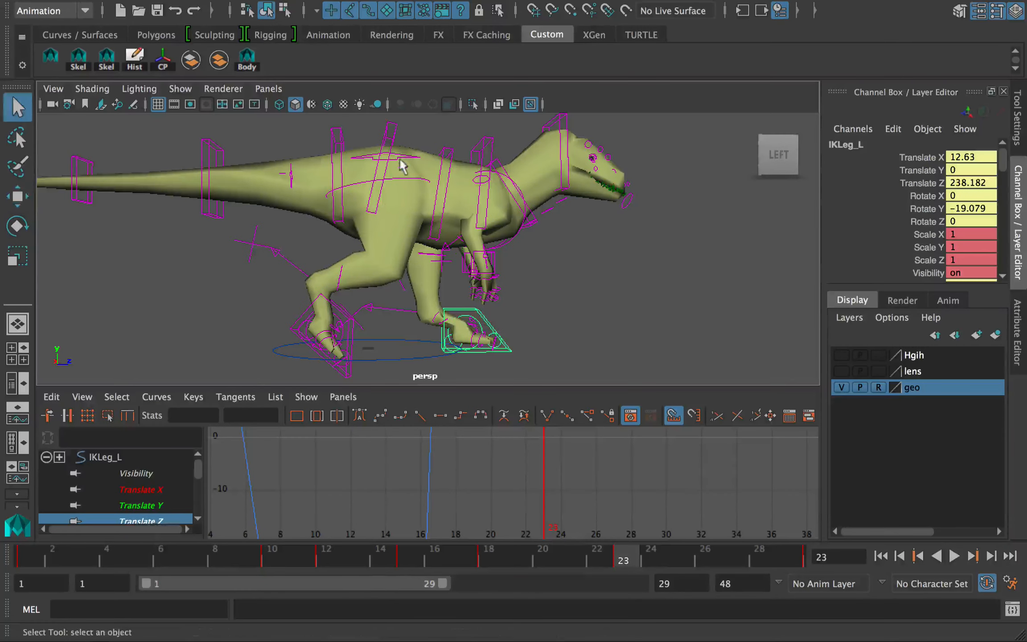
# - Try to raise the root control at frame 25 with a free move
pyautogui.click(402, 166)
pyautogui.press('w')
pyautogui.hotkey('alt', 'v')
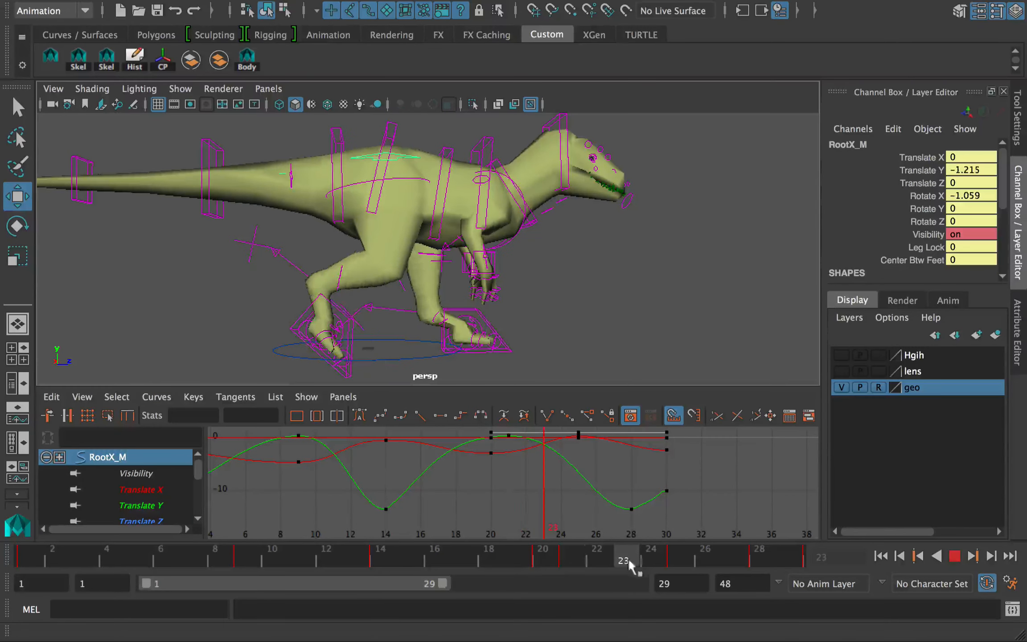
pyautogui.click(668, 561)
pyautogui.moveTo(436, 126); pyautogui.dragTo(432, 123)
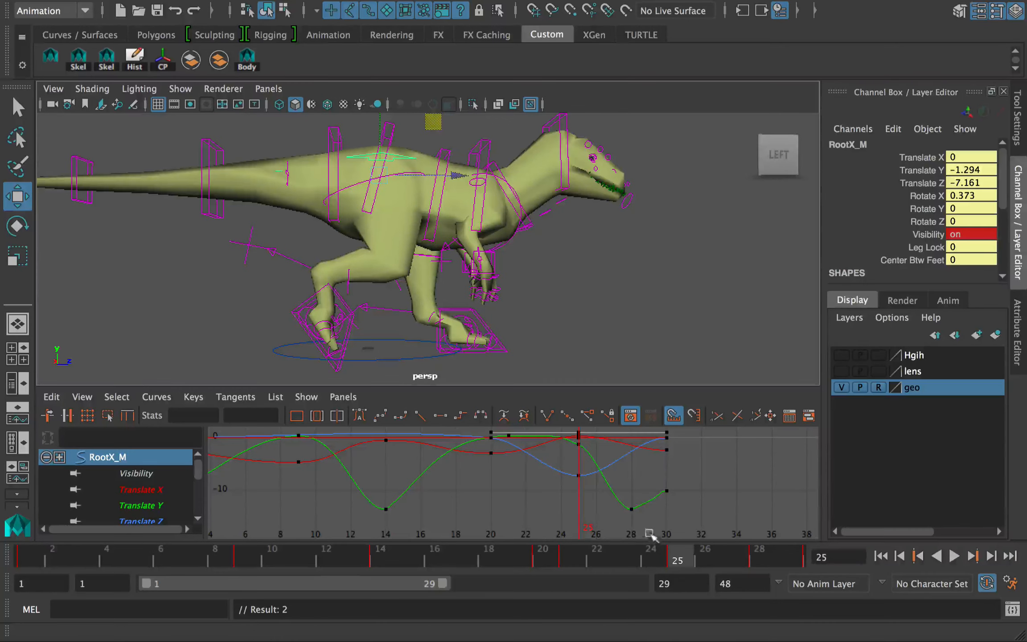
pyautogui.hotkey('alt', 'v')
pyautogui.hotkey('ctrl', 'z')
pyautogui.hotkey('ctrl', 'z')
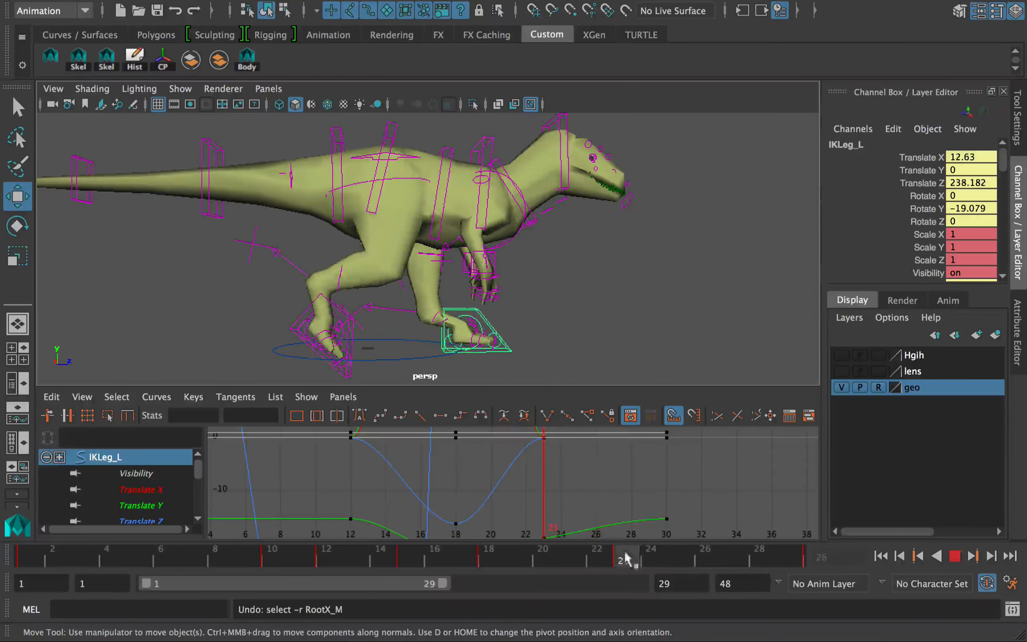
# - Raise the root control straight up to Translate Y -2.981 at frame 25
pyautogui.click(406, 166)
pyautogui.hotkey('alt', 'v')
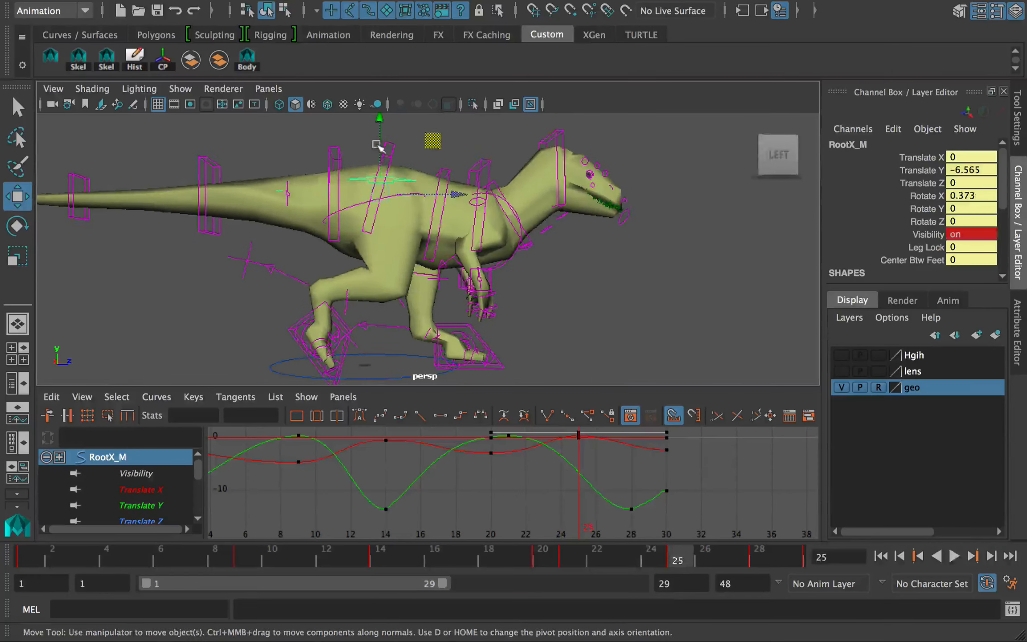
pyautogui.click(381, 143)
pyautogui.hotkey('ctrl', 'z')
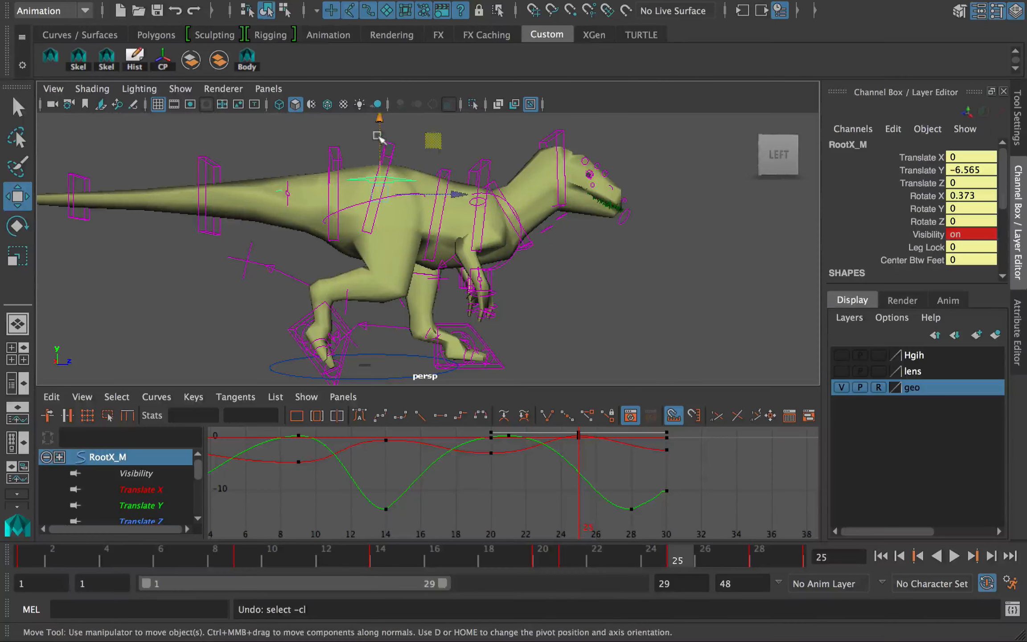
pyautogui.moveTo(379, 137); pyautogui.dragTo(379, 136)
pyautogui.moveTo(600, 476)
pyautogui.keyDown('alt'); pyautogui.mouseDown(button='middle')
pyautogui.moveTo(570, 497)
pyautogui.moveTo(645, 476)
pyautogui.moveTo(591, 477)
pyautogui.mouseUp(button='middle'); pyautogui.keyUp('alt')
# - Isolate the root's Translate Y curve and set the keys over frames 24 to 25 to Spline tangents
pyautogui.click(570, 496)
pyautogui.click(172, 506)
pyautogui.click(616, 465)
pyautogui.keyDown('shift'); pyautogui.click(545, 447); pyautogui.keyUp('shift')
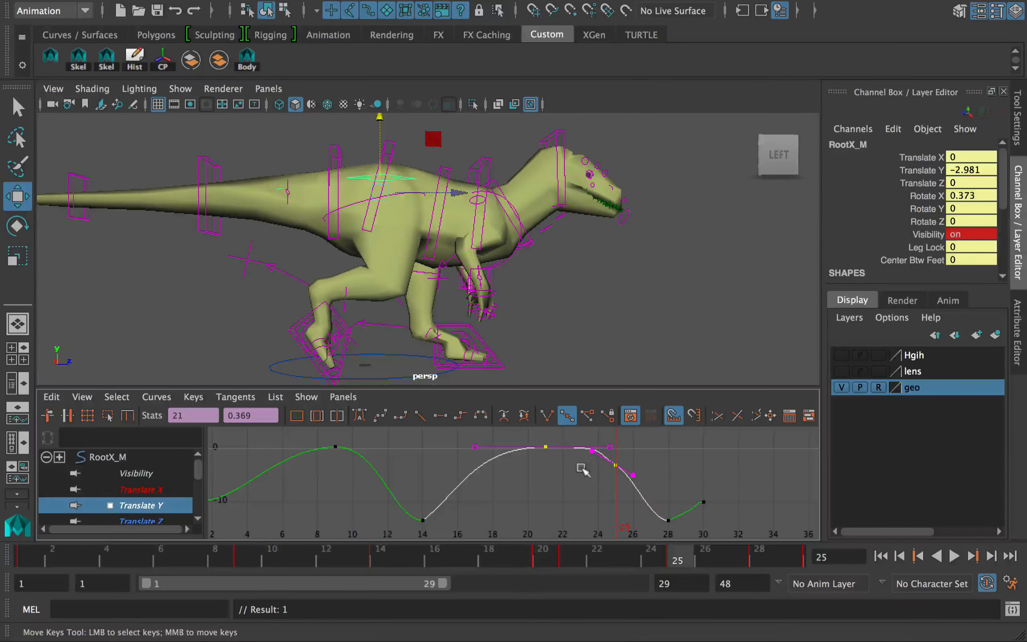
pyautogui.keyDown('shift'); pyautogui.moveTo(680, 558); pyautogui.dragTo(654, 558); pyautogui.keyUp('shift')
pyautogui.rightClick(664, 554)
pyautogui.moveTo(753, 411)
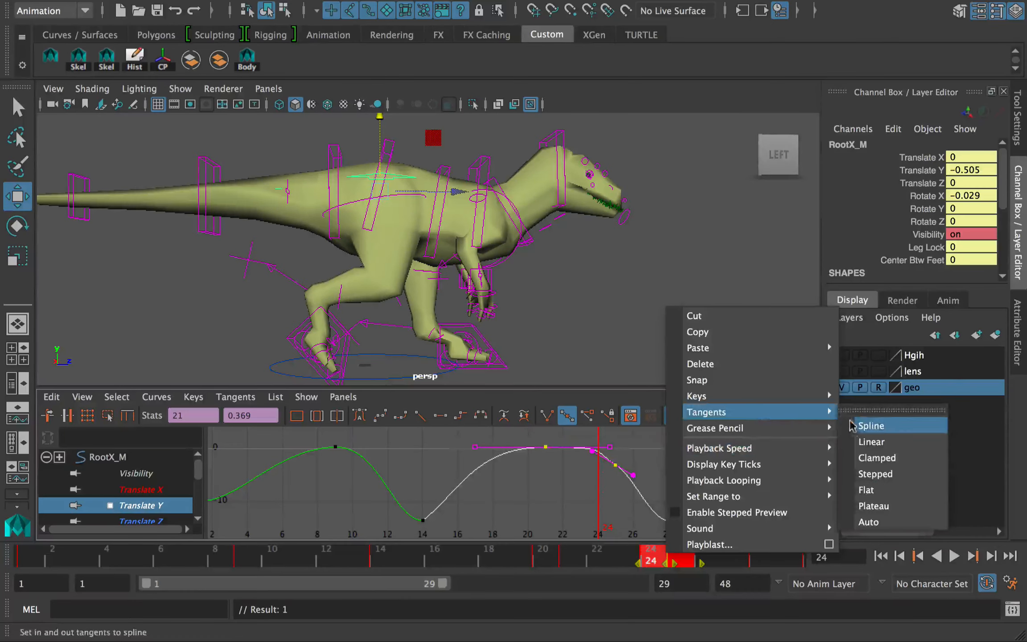
pyautogui.click(862, 424)
# - Review the root's first drop and tilt the outgoing Translate Y tangent at frame 9 slightly upward
pyautogui.hotkey('alt', 'v')
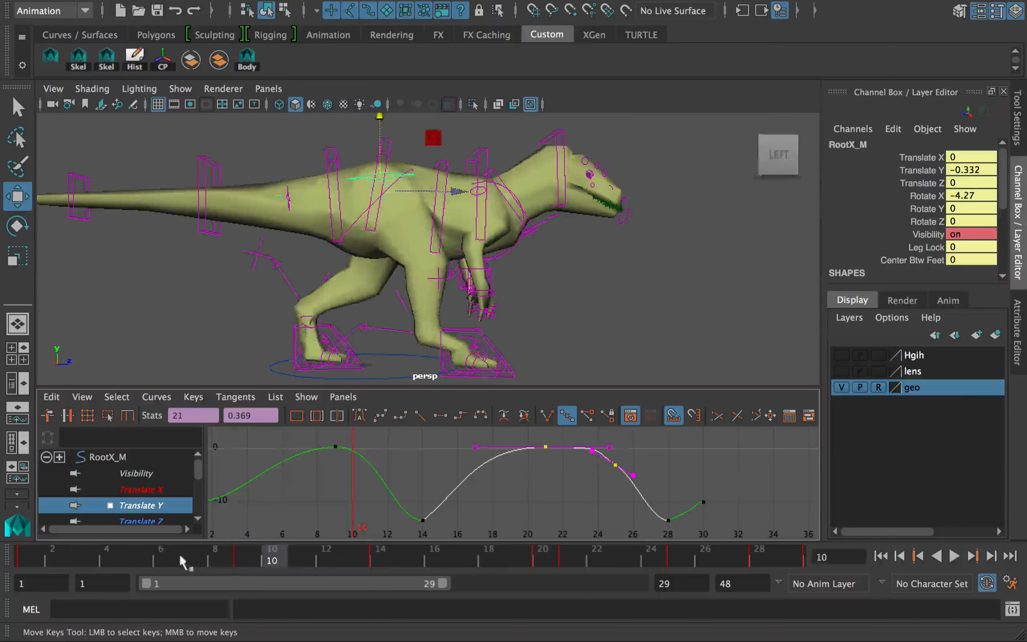
pyautogui.click(336, 561)
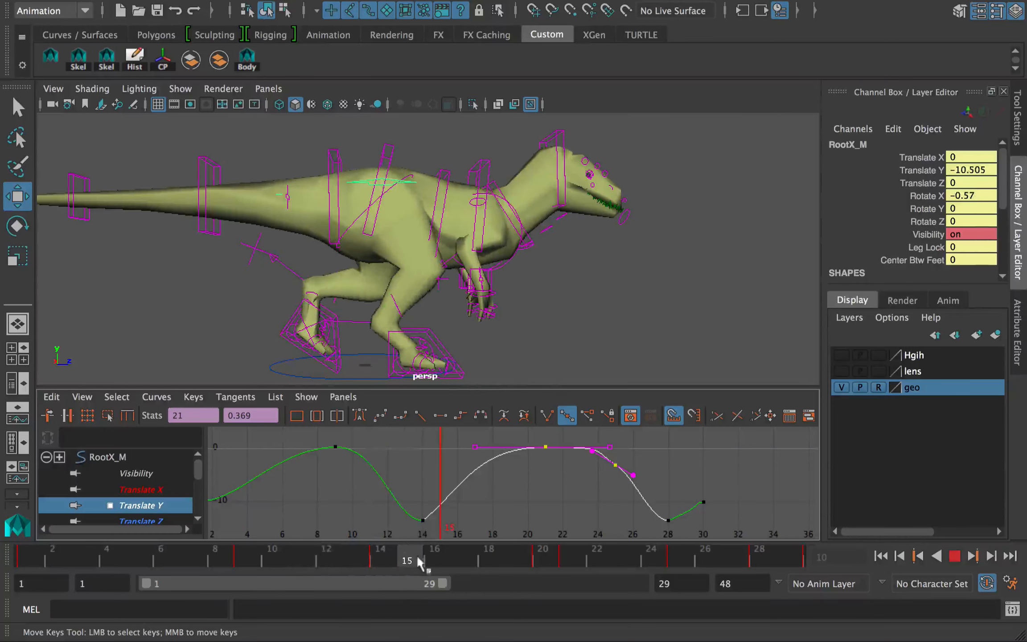
pyautogui.moveTo(403, 562); pyautogui.dragTo(380, 561)
pyautogui.hotkey('alt', 'v')
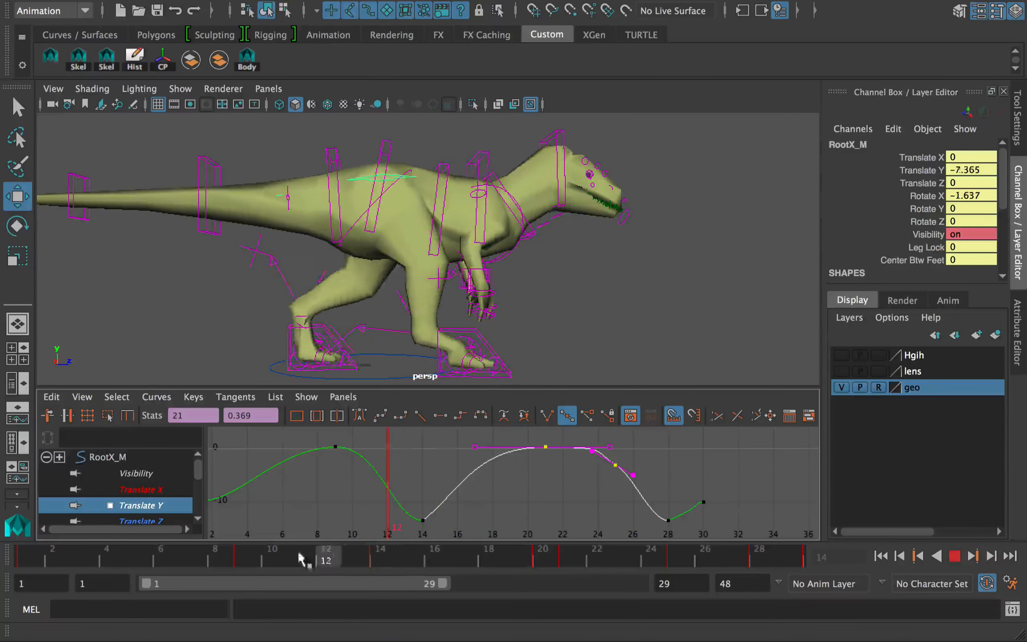
pyautogui.click(267, 557)
pyautogui.click(336, 446)
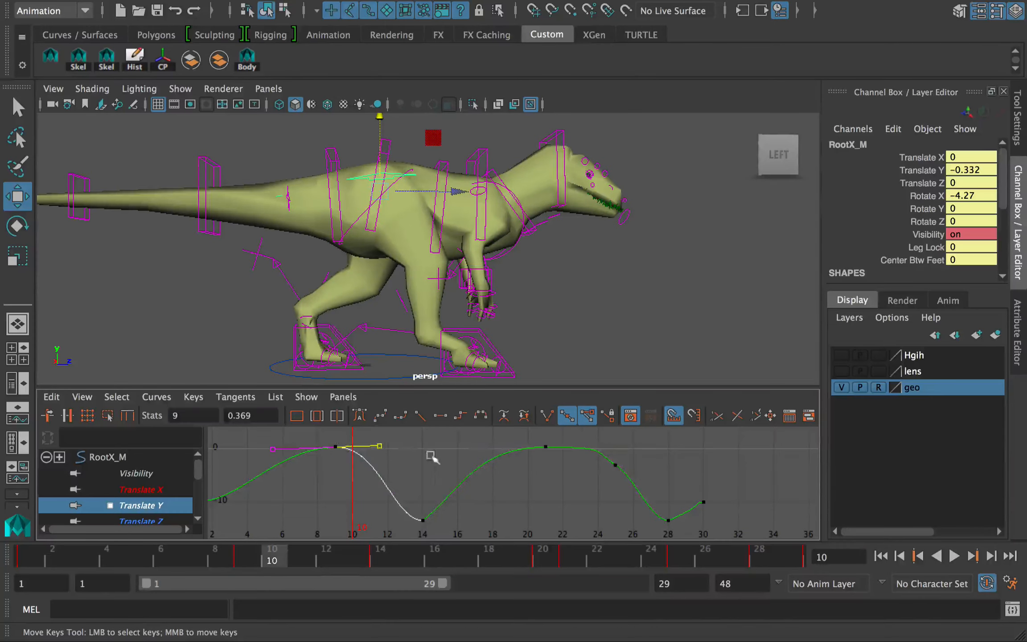
pyautogui.hotkey('alt', 'v')
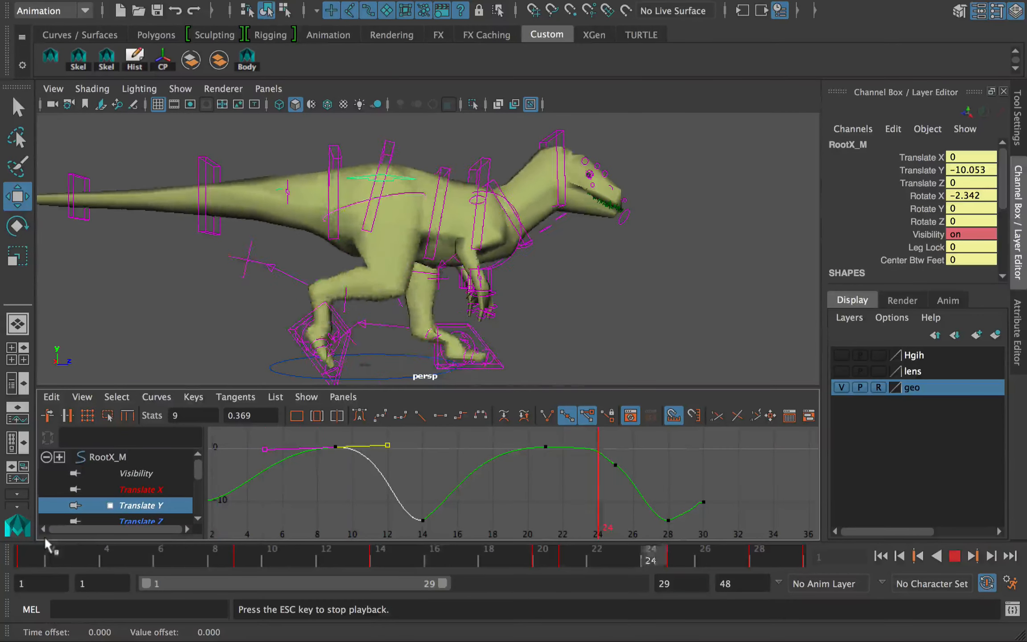
# - Stop the playback and save the scene
pyautogui.hotkey('alt', 'v')
pyautogui.press('q')
pyautogui.hotkey('ctrl', 's')
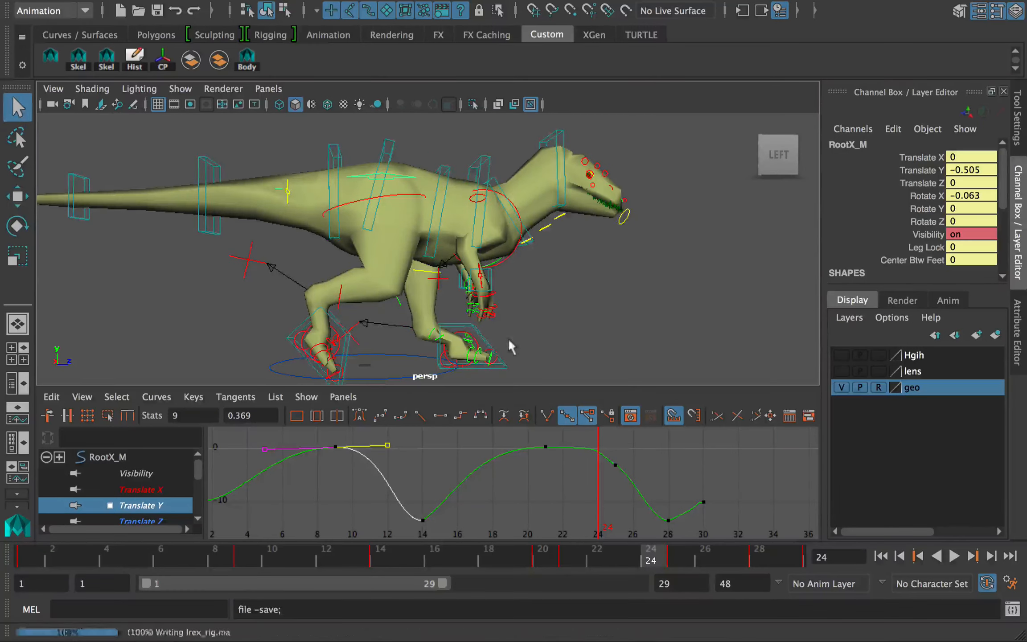
pyautogui.press('w')
# - Select the left foot's IK control, isolate its Translate Z curve and review the foot's motion through the loop
pyautogui.moveTo(390, 557); pyautogui.dragTo(582, 559)
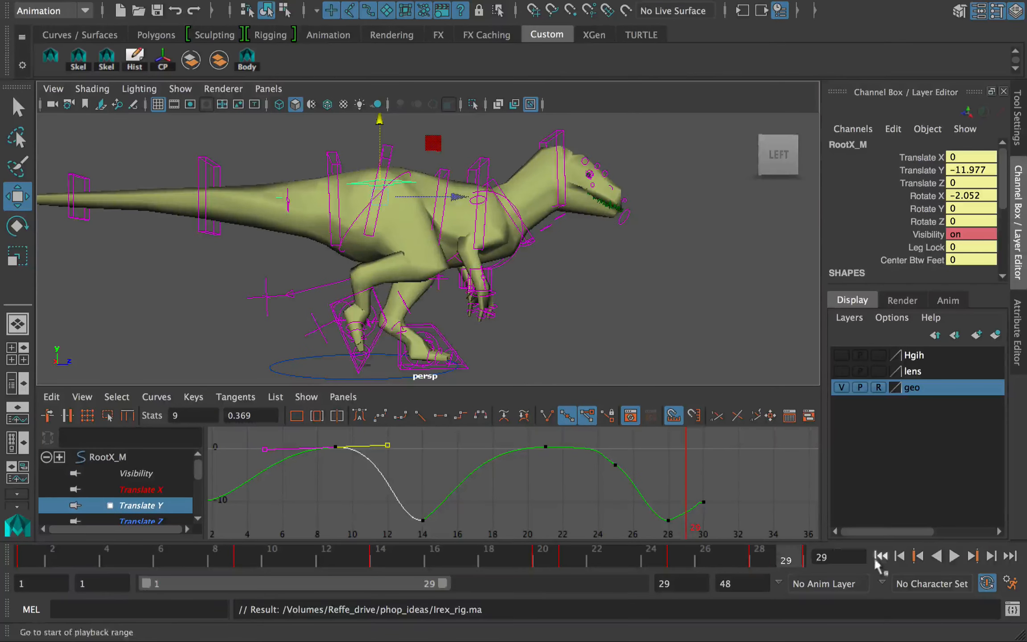
pyautogui.click(881, 556)
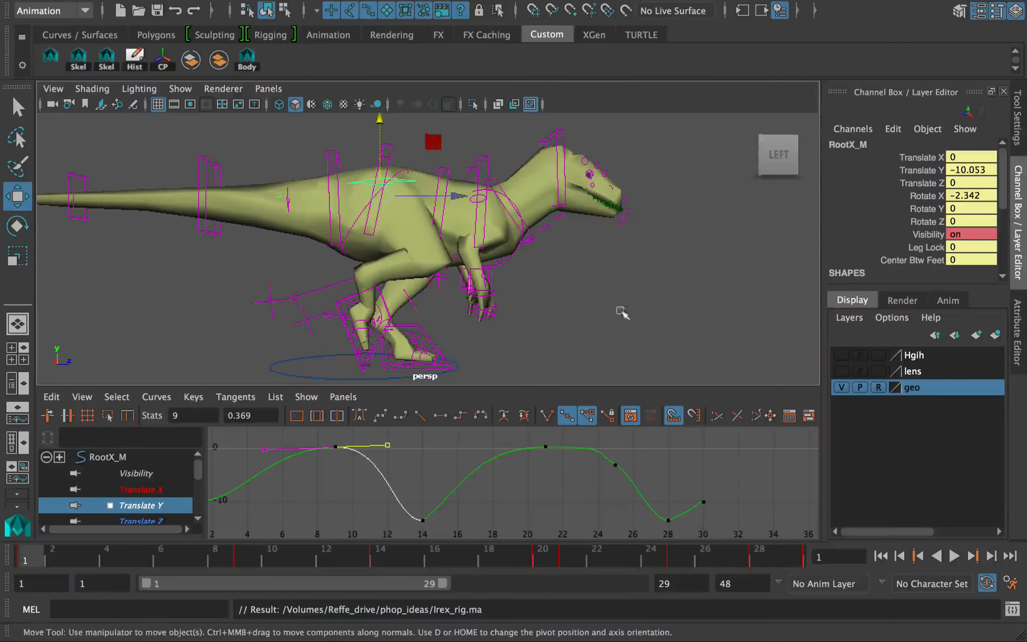
pyautogui.press('f')
pyautogui.keyDown('alt'); pyautogui.moveTo(541, 273); pyautogui.dragTo(582, 302, button='right'); pyautogui.keyUp('alt')
pyautogui.keyDown('alt'); pyautogui.moveTo(582, 302); pyautogui.dragTo(519, 294, button='middle'); pyautogui.keyUp('alt')
pyautogui.keyDown('alt'); pyautogui.moveTo(519, 292); pyautogui.dragTo(524, 289); pyautogui.keyUp('alt')
pyautogui.press('q')
pyautogui.click(449, 340)
pyautogui.click(151, 521)
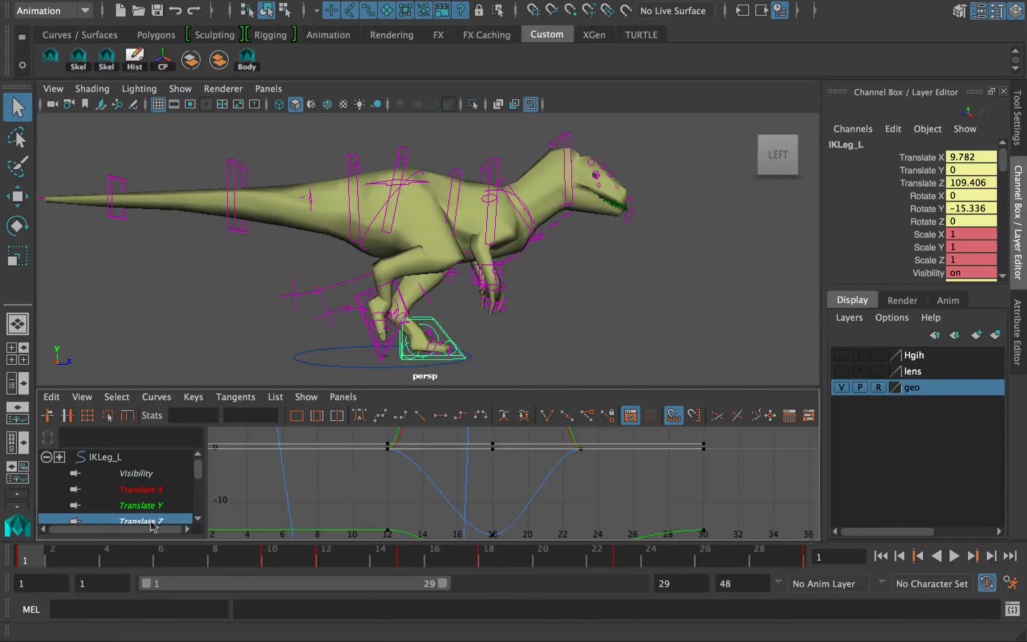
pyautogui.press('f')
pyautogui.hotkey('alt', 'v')
pyautogui.moveTo(206, 552); pyautogui.dragTo(516, 557)
# - Adjust the incoming tangent of the left foot's Translate Z key at frame 23
pyautogui.click(557, 474)
pyautogui.press('w')
pyautogui.press('z')
pyautogui.click(588, 454)
pyautogui.moveTo(606, 471); pyautogui.dragTo(615, 476, button='middle')
# - Replay the loop and save the scene, accepting the student version notice
pyautogui.hotkey('alt', 'v')
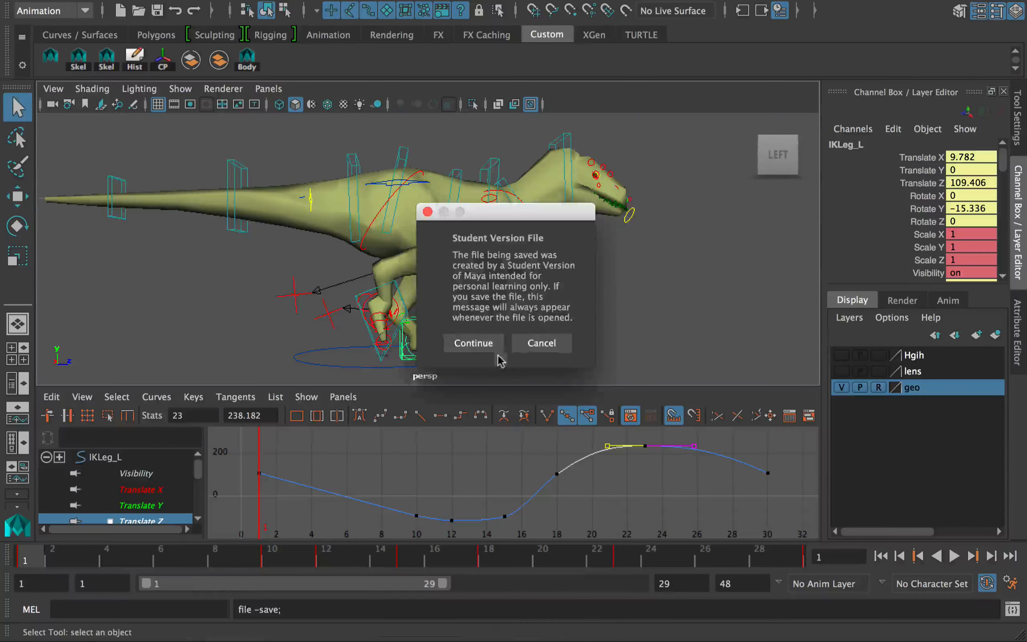
pyautogui.click(496, 345)
pyautogui.press('w')
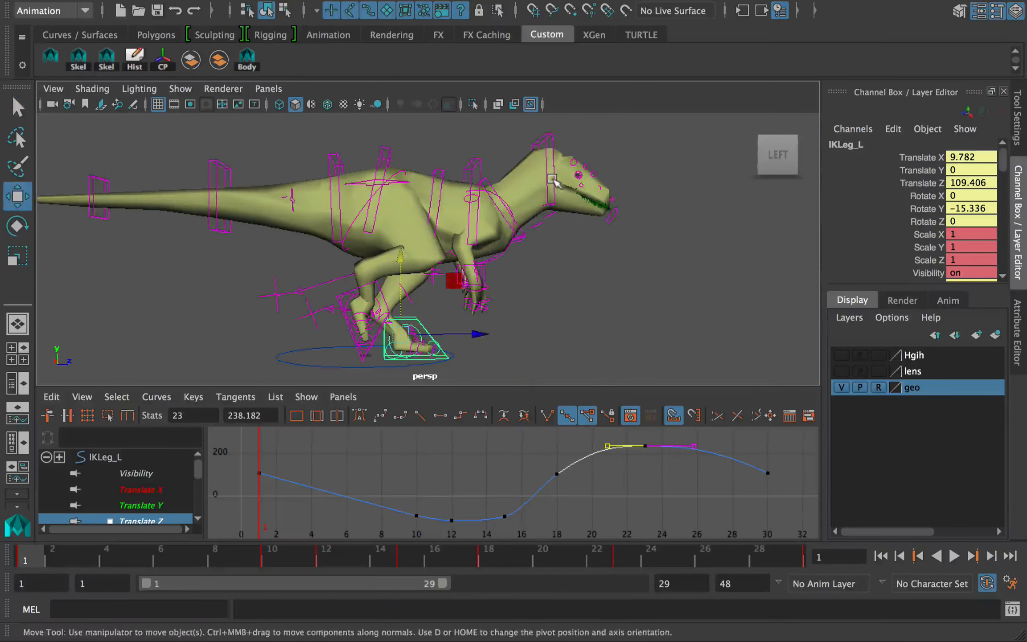